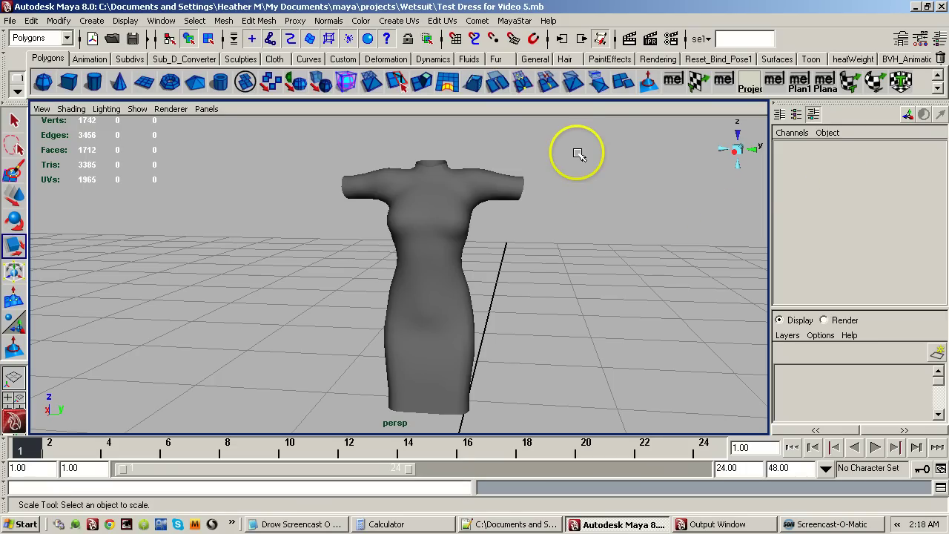
Tear off the MayaStar menu and its Avatars for Weight Transferring submenu as floating windows on either side of the dress.
click(512, 22)
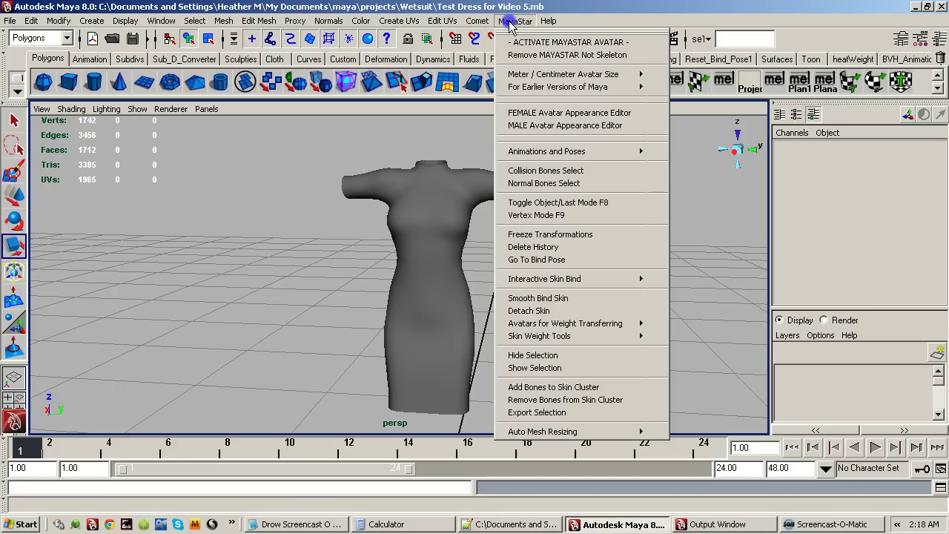
click(516, 32)
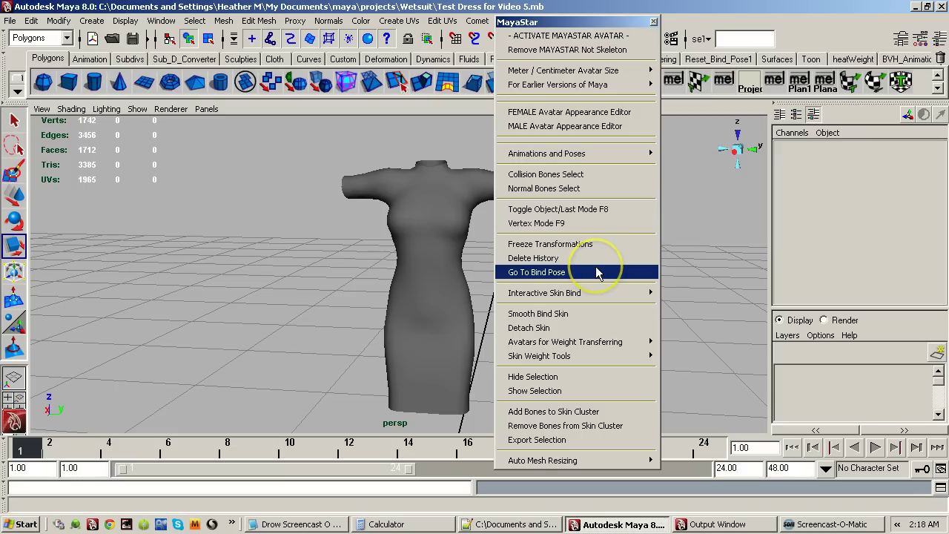
click(582, 345)
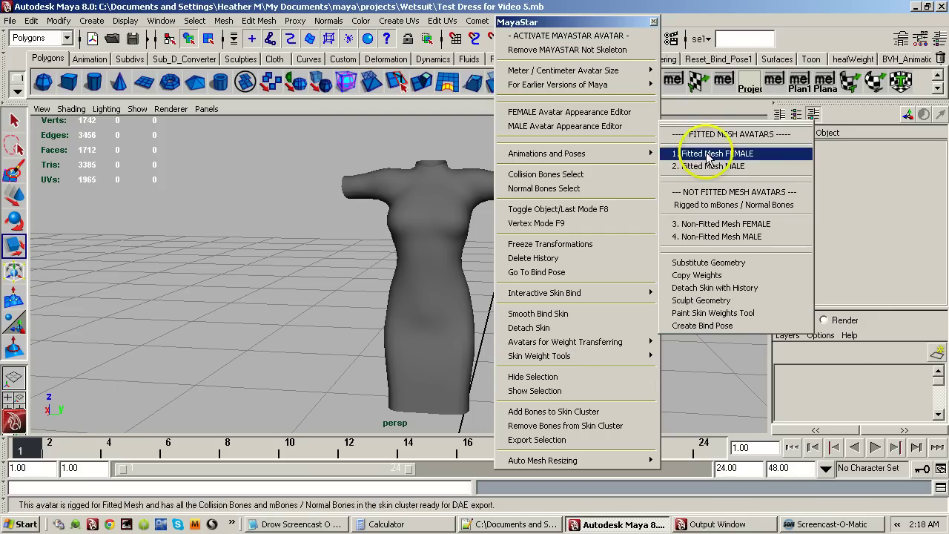
click(709, 125)
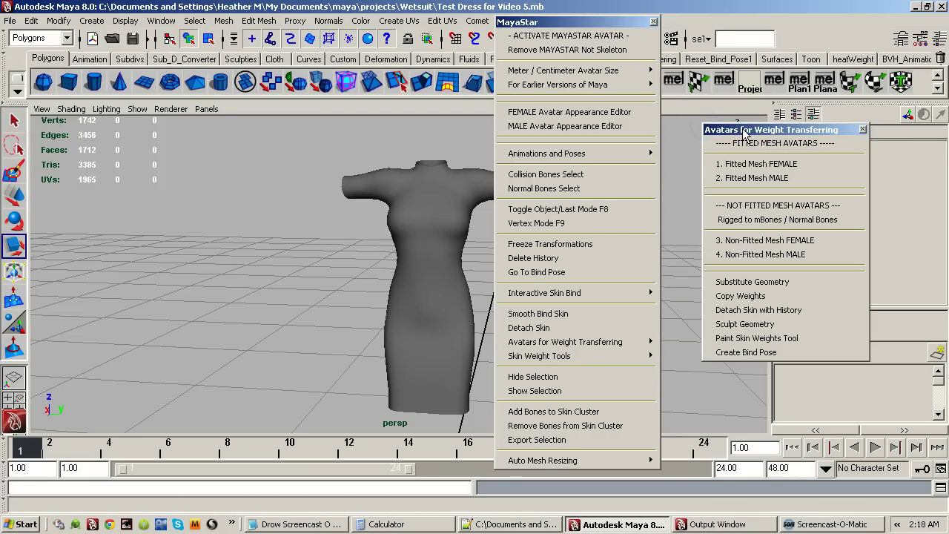
drag(745, 134, 119, 143)
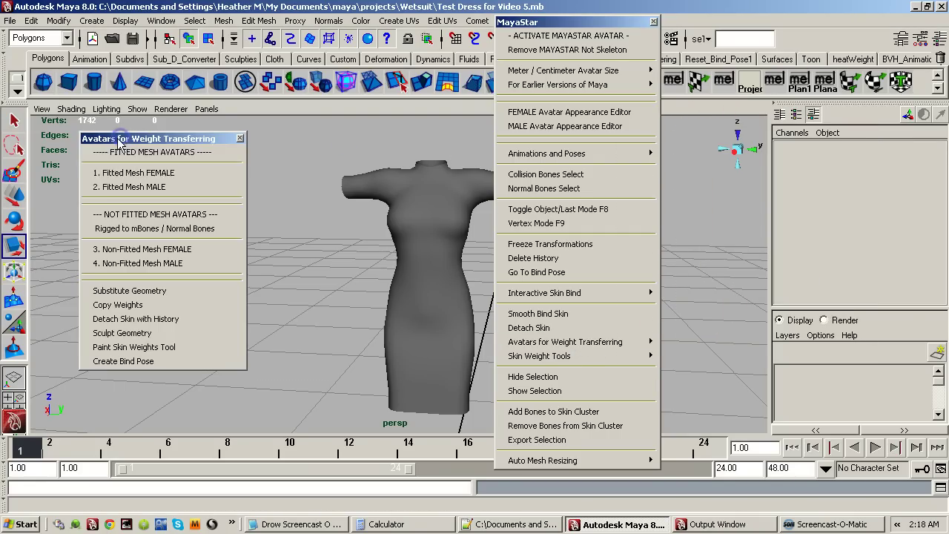
Activate the MayaStar avatar and look through its mesh display layers, checking the Default_Avatar_Mesh layer's visibility.
click(110, 177)
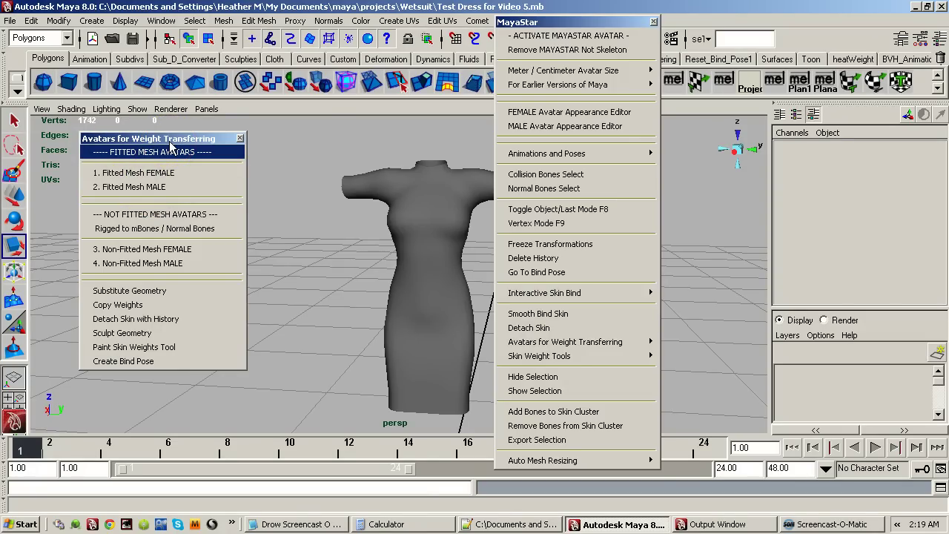
click(539, 37)
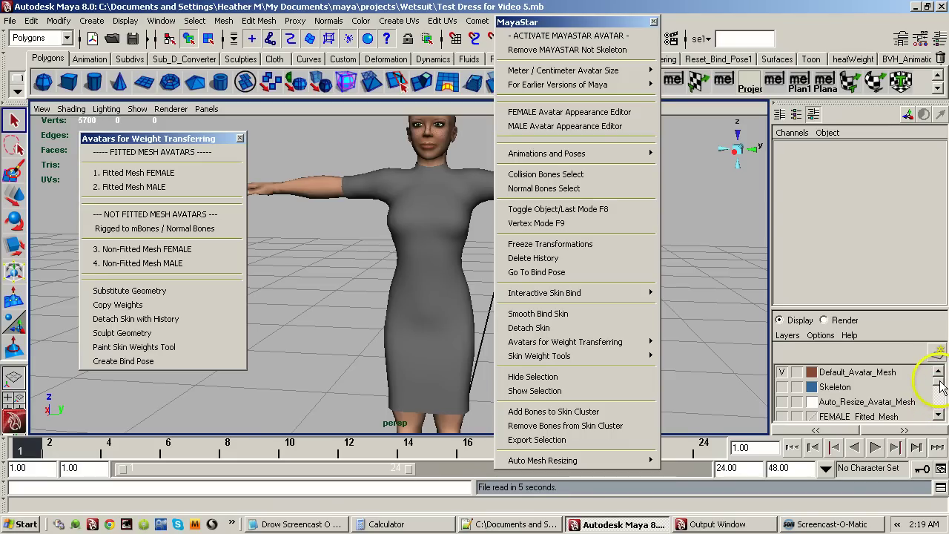
drag(939, 386, 923, 387)
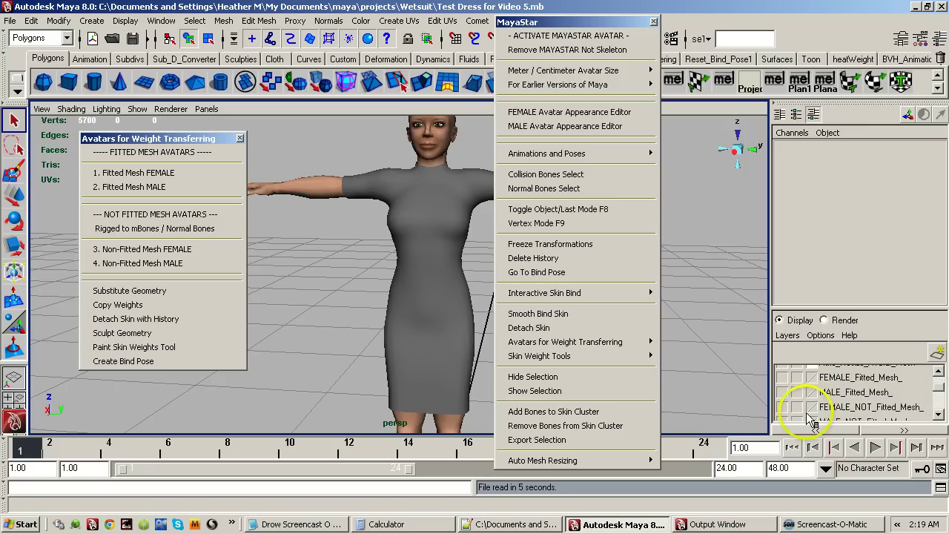
drag(938, 393, 938, 380)
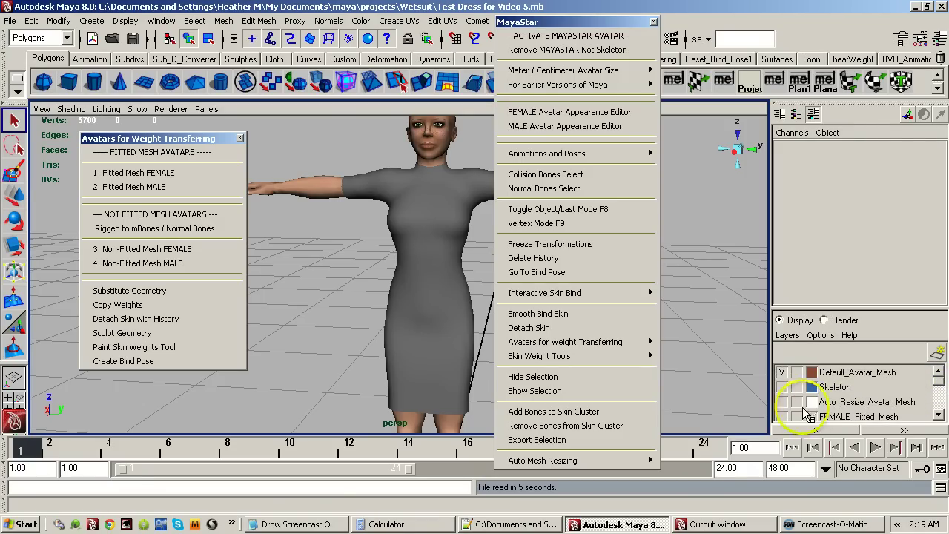
click(782, 372)
click(783, 373)
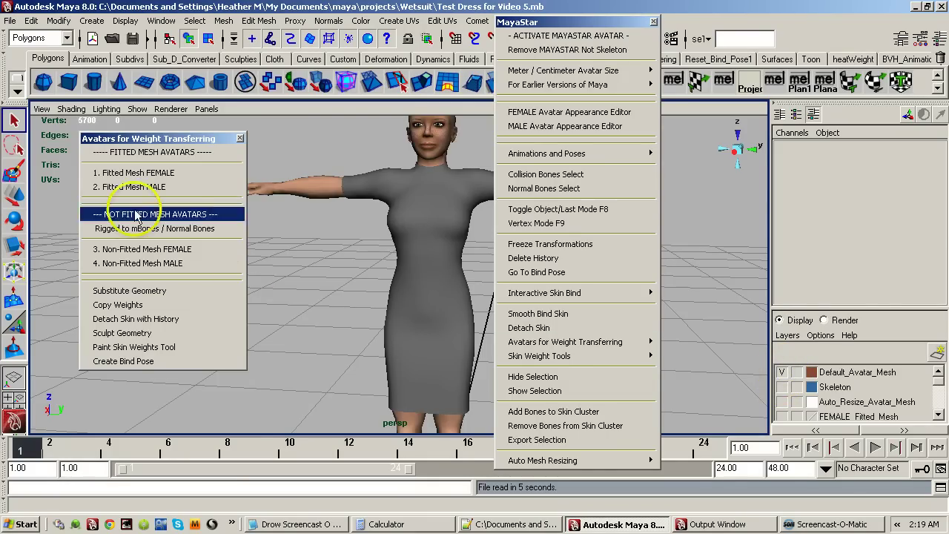
Show the Fitted Mesh FEMALE weight-transfer avatar and hide the Dress object by setting its visibility to 0.
click(129, 175)
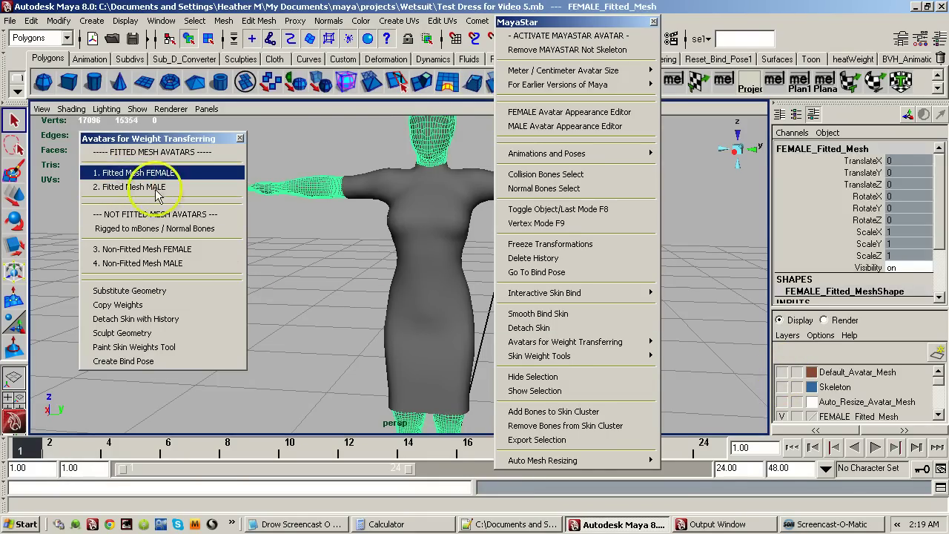
alt+middle_drag(435, 245, 390, 269)
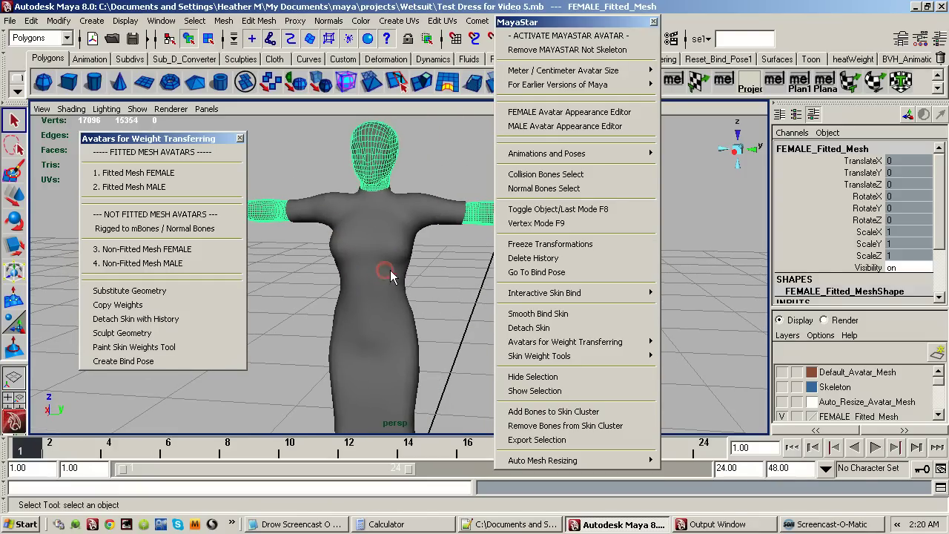
click(419, 232)
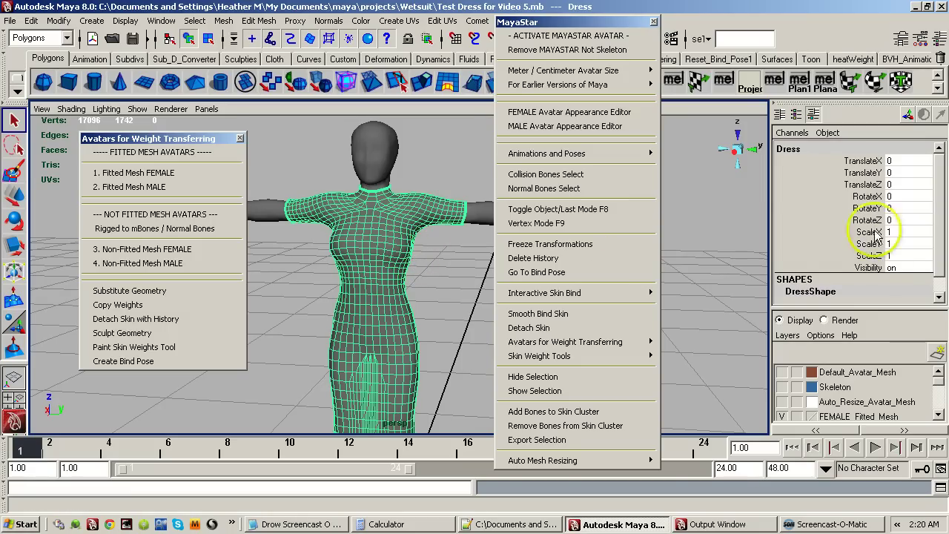
click(899, 267)
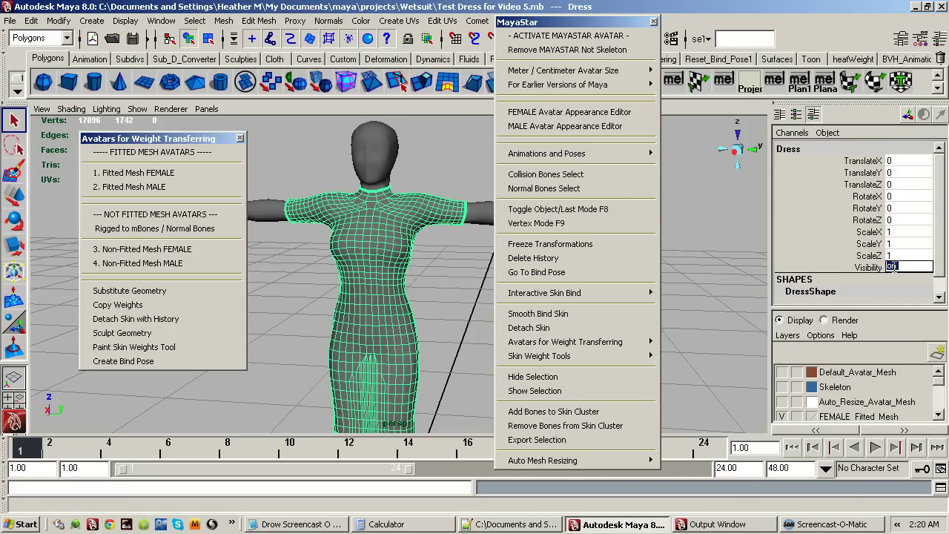
text(0)
key(Return)
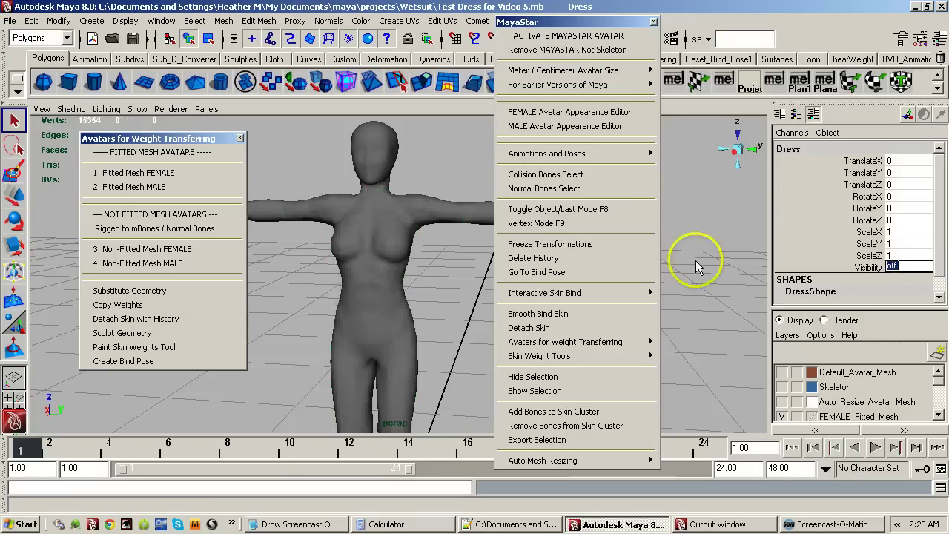
Inspect the Fitted Mesh FEMALE avatar, compare it with the male and non-fitted weight-transfer avatars, and return to Fitted Mesh FEMALE.
mouse_move(423, 314)
alt+mouse_down()
mouse_move(380, 300)
mouse_move(348, 266)
mouse_move(278, 262)
mouse_move(331, 255)
mouse_move(352, 296)
mouse_move(413, 307)
alt+mouse_up()
click(354, 279)
alt+right_drag(413, 307, 502, 267)
alt+middle_drag(378, 279, 458, 325)
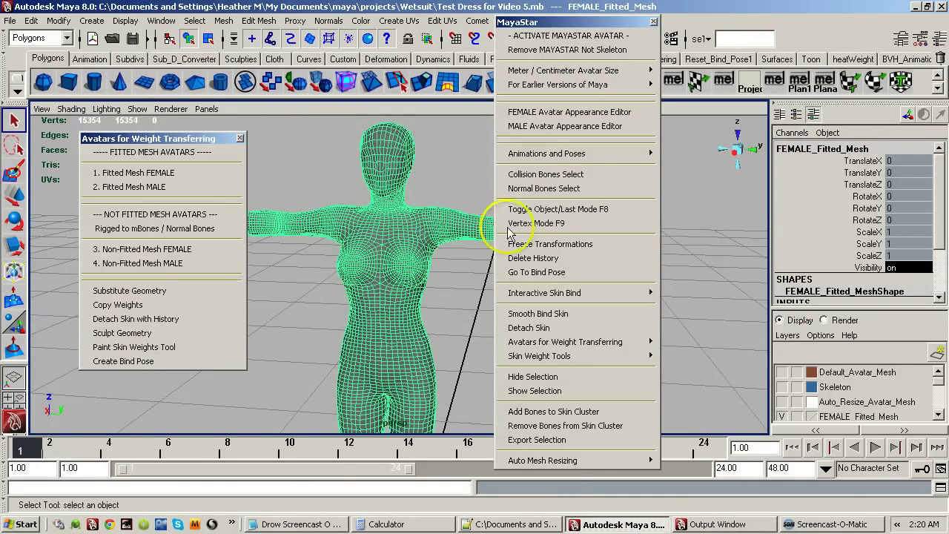
click(165, 188)
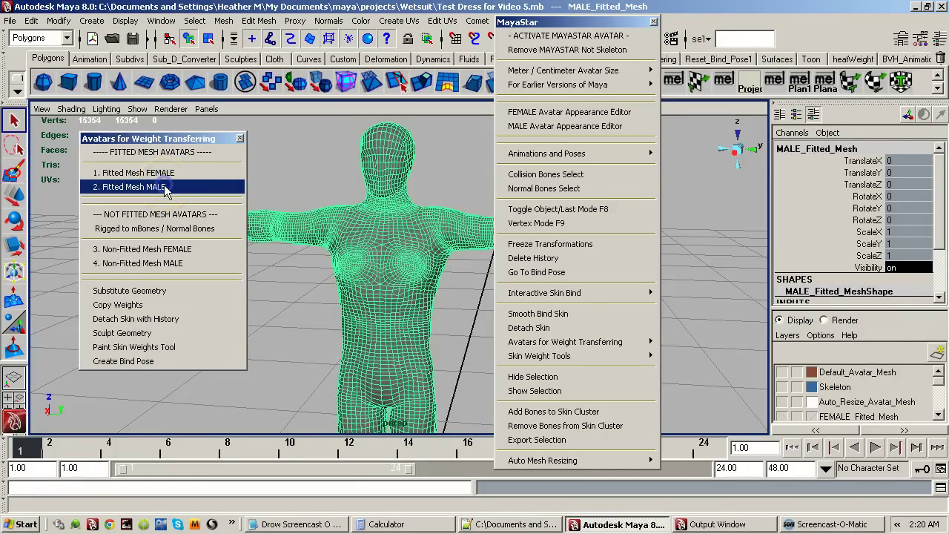
click(181, 250)
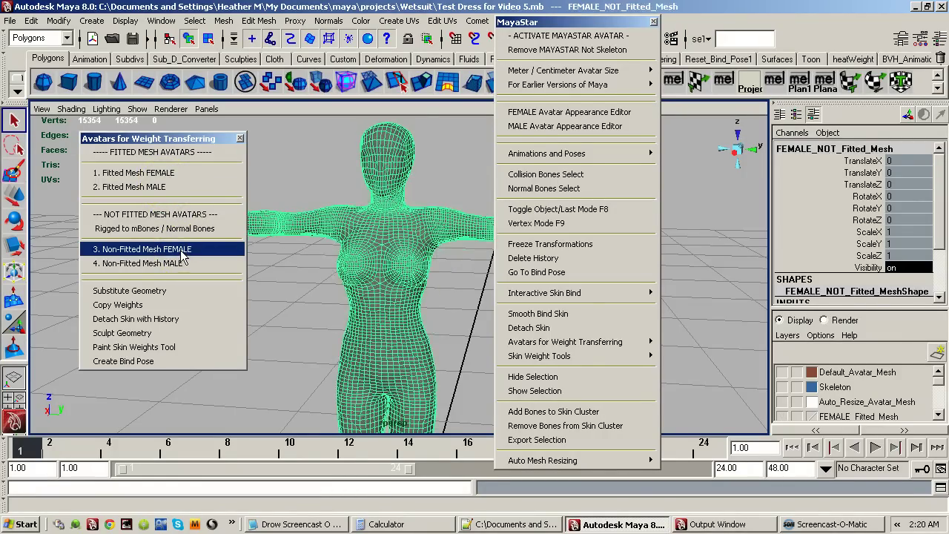
click(170, 263)
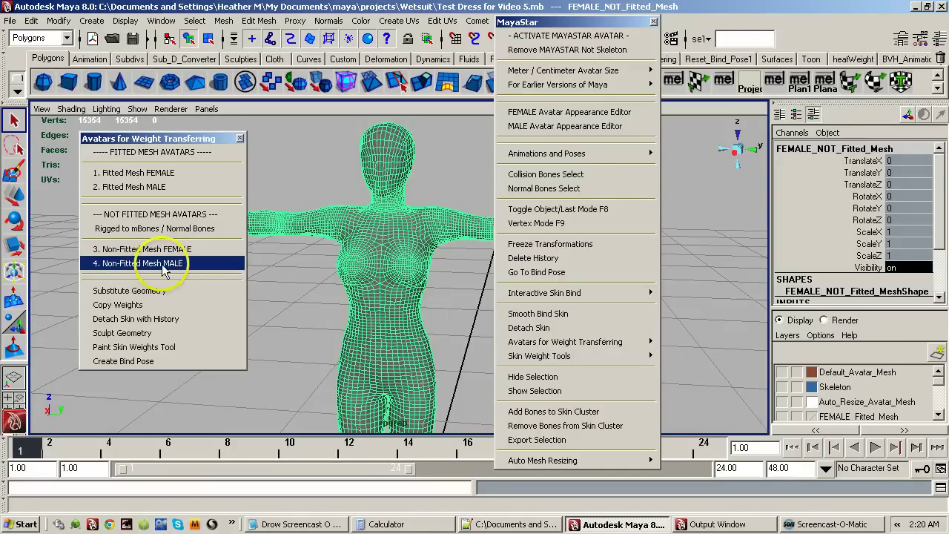
click(175, 175)
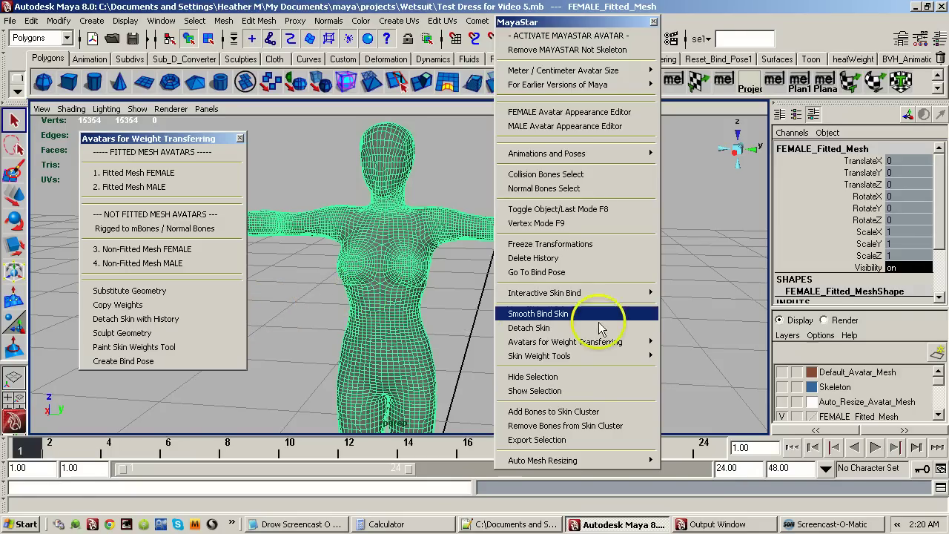
Compare the torso shapes of FEMALE_Fitted_Mesh and Default_Avatar_Mesh by alternating their layer visibility, ending with only FEMALE_Fitted_Mesh shown.
alt+right_drag(361, 307, 547, 304)
alt+drag(429, 302, 403, 326)
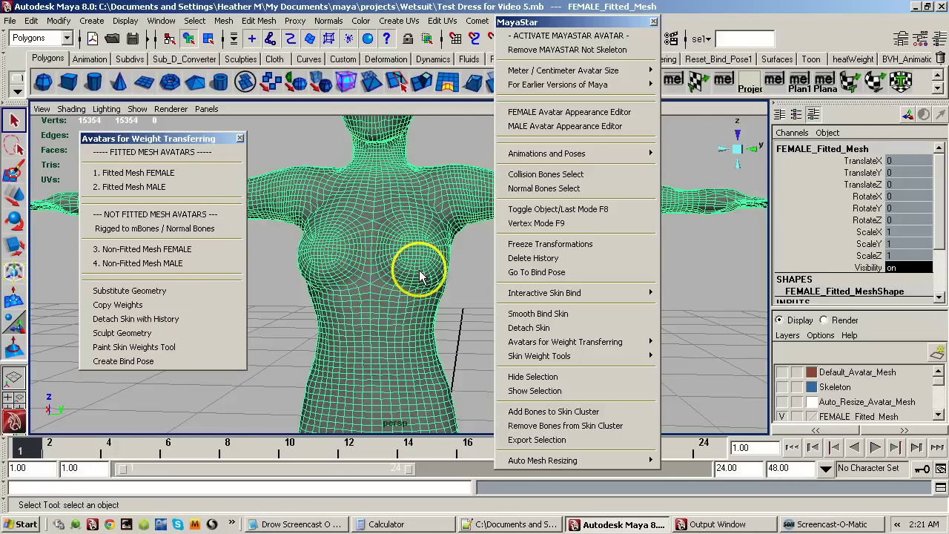
click(782, 415)
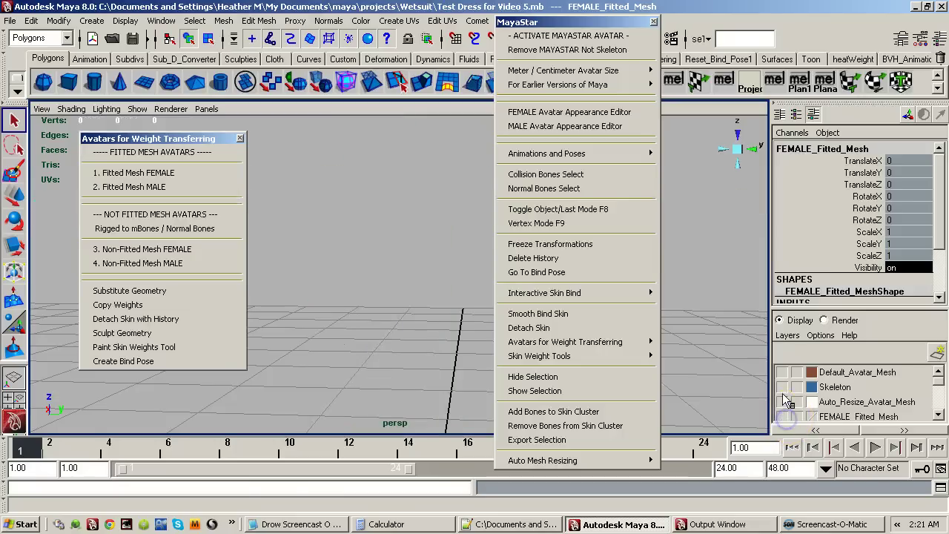
click(782, 371)
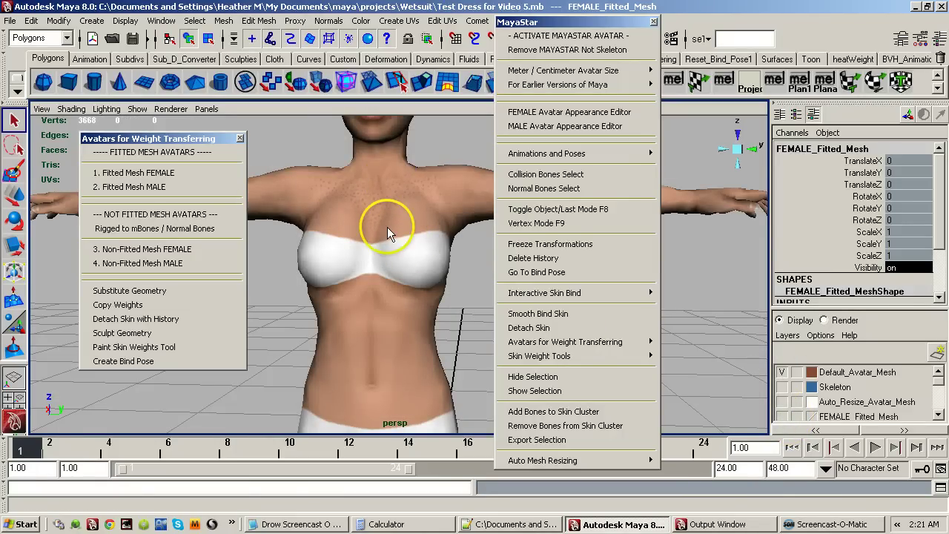
click(782, 416)
click(782, 371)
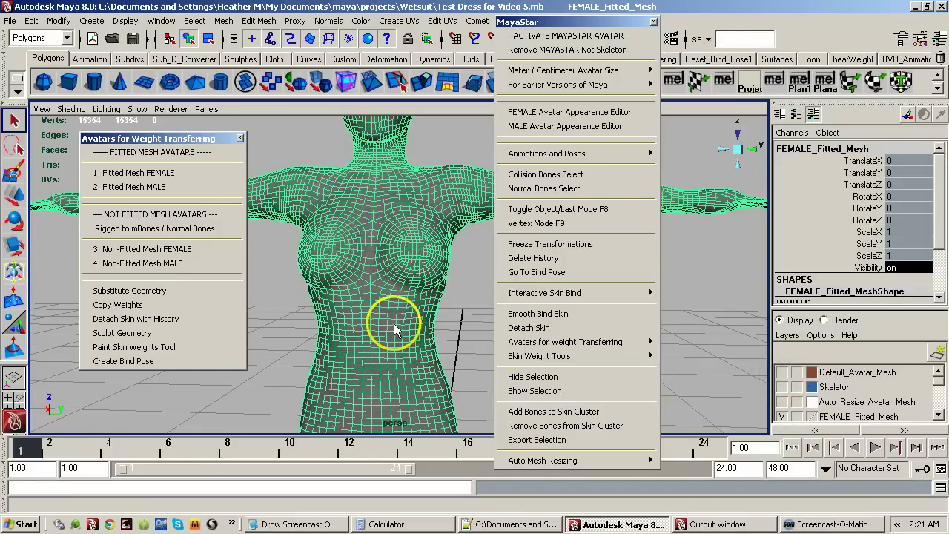
Examine the topology of the Fitted Mesh FEMALE avatar's torso from the front and side.
alt+drag(394, 330, 368, 318)
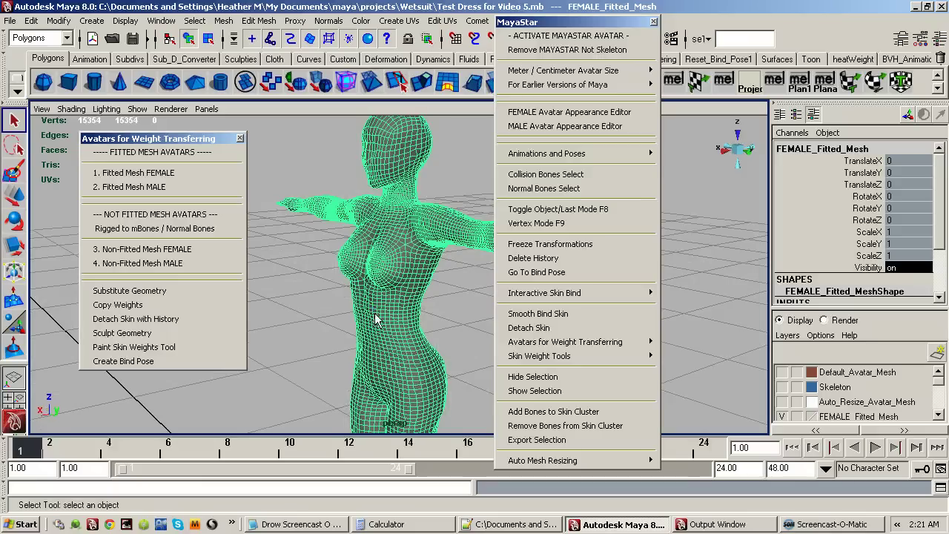
alt+drag(375, 319, 444, 315)
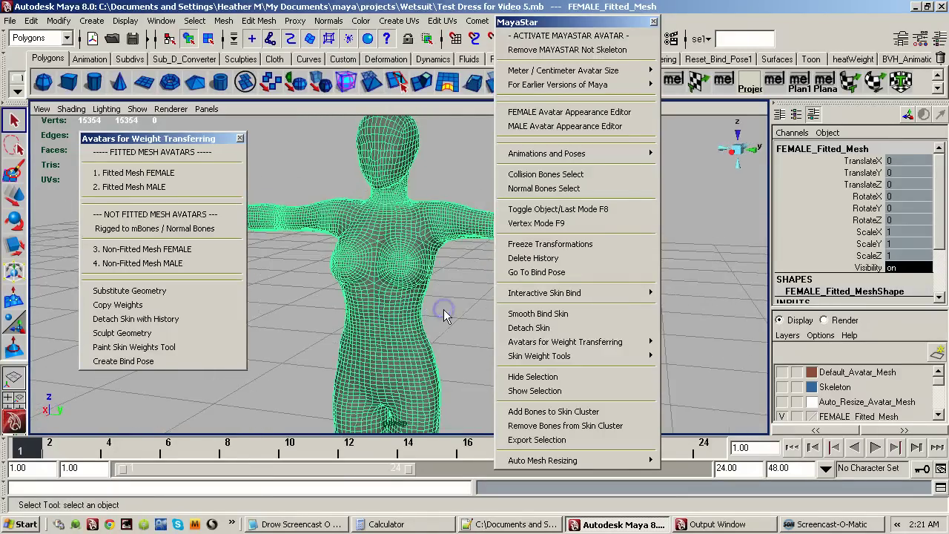
alt+drag(360, 369, 402, 341)
alt+right_drag(403, 341, 491, 326)
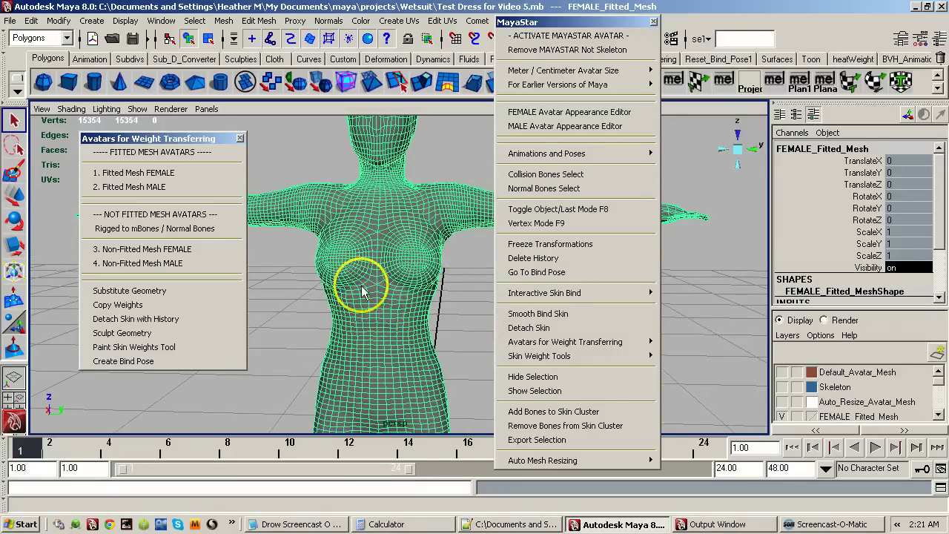
click(211, 169)
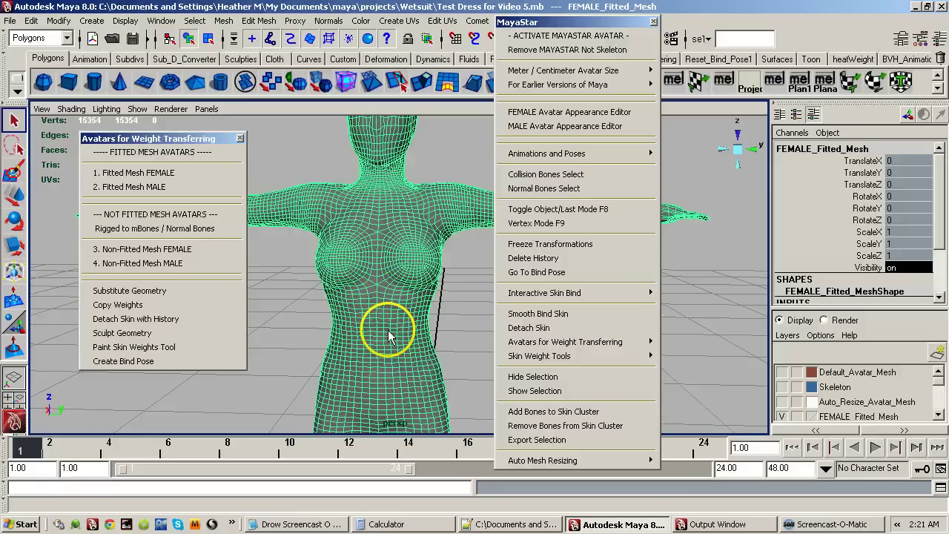
alt+drag(407, 326, 423, 259)
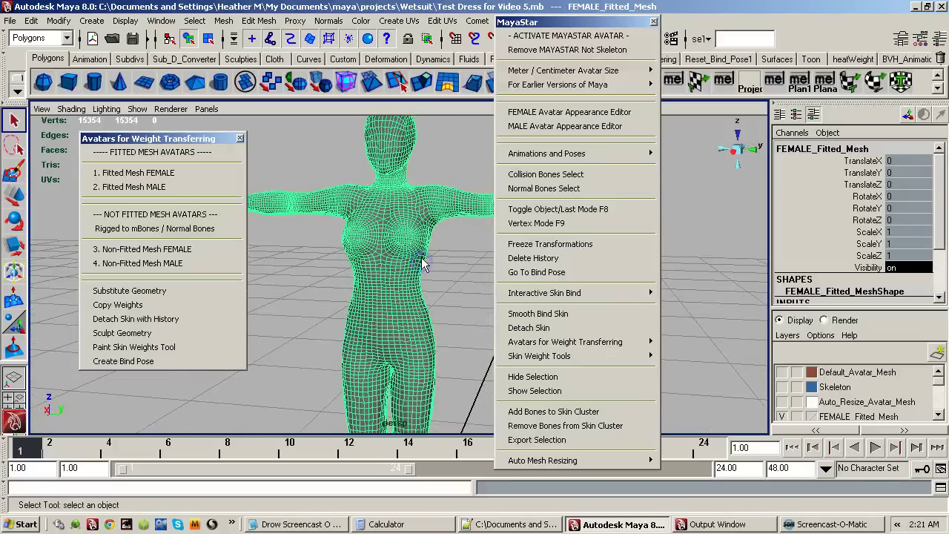
alt+middle_drag(424, 259, 408, 288)
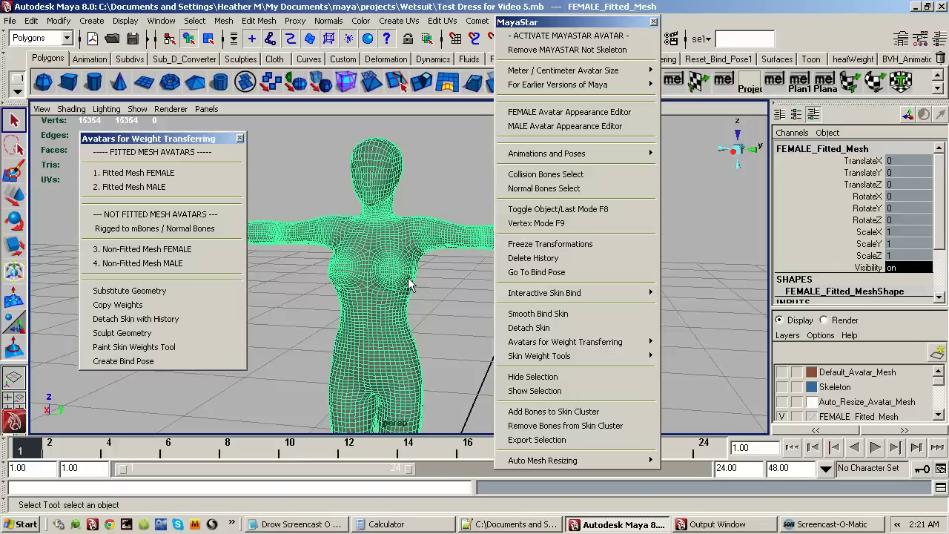
Overlay Default_Avatar_Mesh on the fitted female mesh to examine how closely their surfaces match, and hide the default avatar again.
click(782, 372)
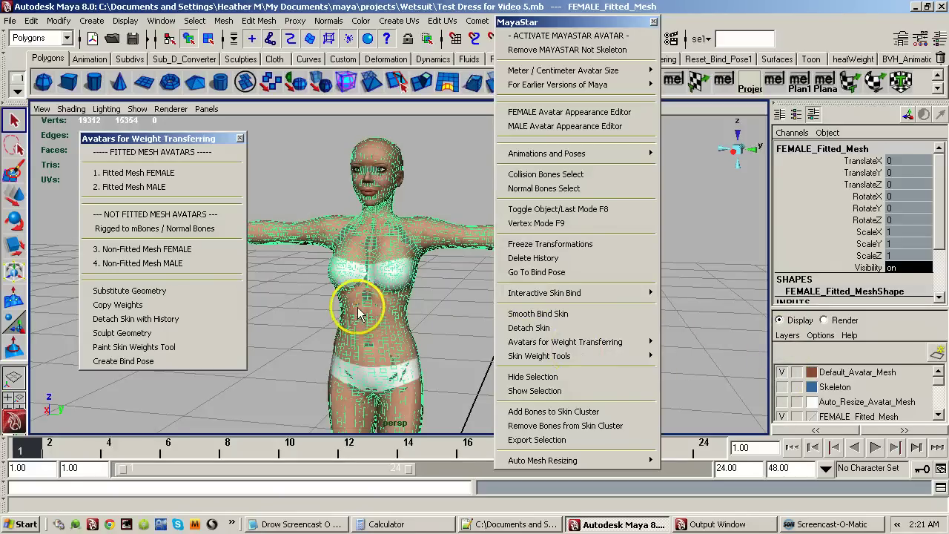
alt+drag(363, 307, 354, 293)
alt+right_drag(352, 284, 580, 259)
alt+drag(373, 286, 339, 218)
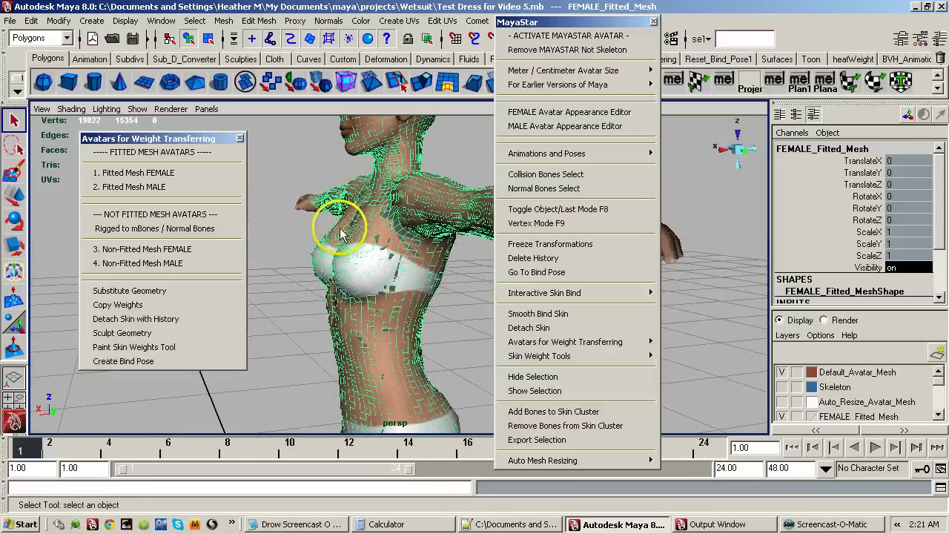
mouse_move(406, 261)
alt+mouse_down()
mouse_move(369, 261)
mouse_move(404, 254)
alt+mouse_up()
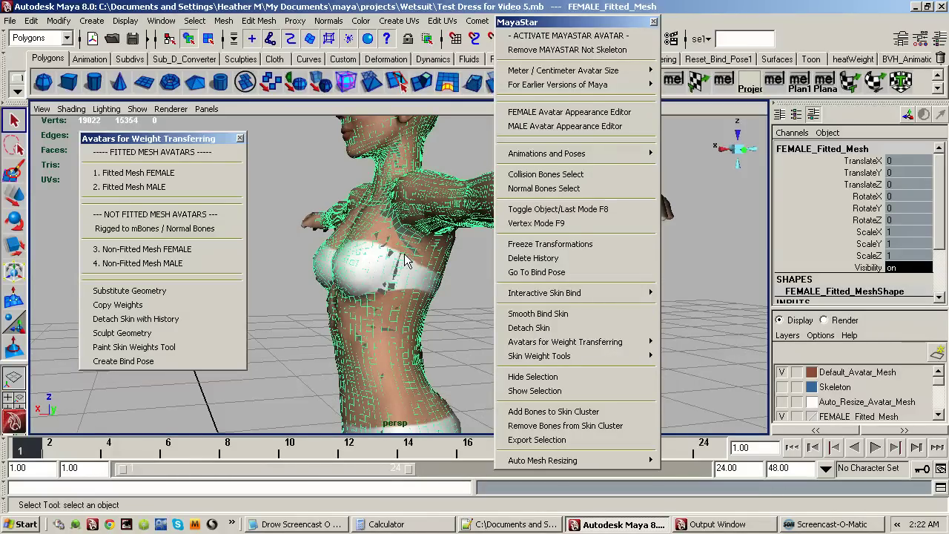
alt+drag(398, 254, 461, 267)
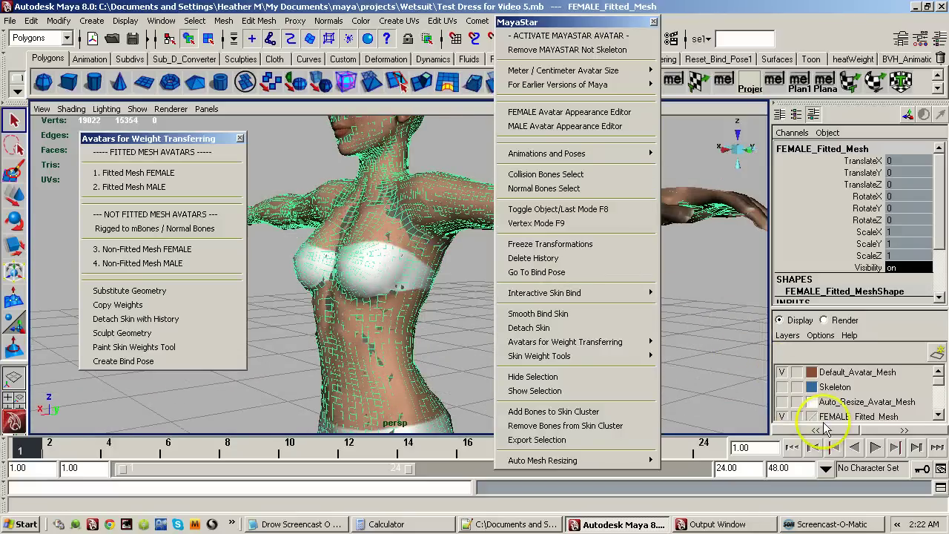
click(781, 372)
mouse_move(435, 322)
alt+mouse_down()
mouse_move(364, 322)
mouse_move(401, 312)
mouse_move(360, 329)
mouse_move(382, 298)
mouse_move(421, 312)
alt+mouse_up()
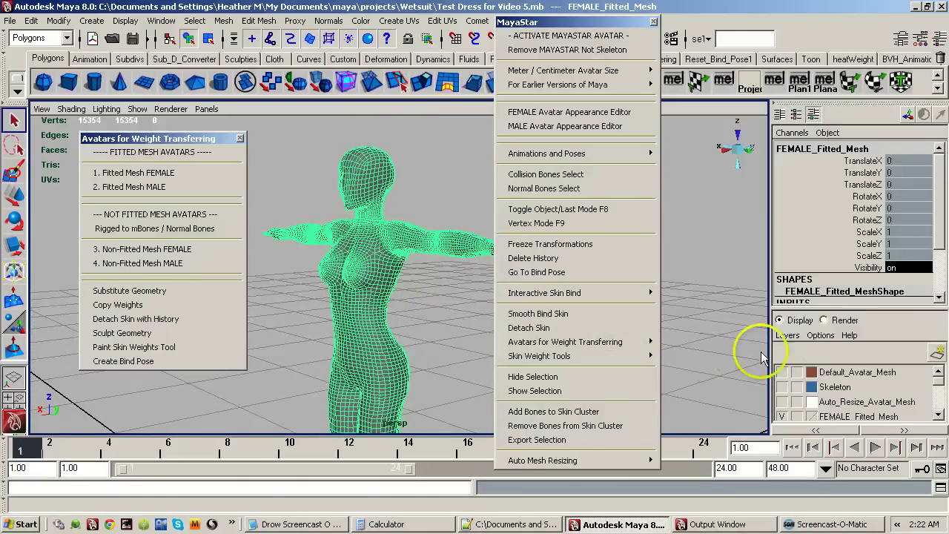
Show Default_Avatar_Mesh over FEMALE_Fitted_Mesh again, examine the overlap around the chest and torso from the front and side, and hide it.
click(781, 372)
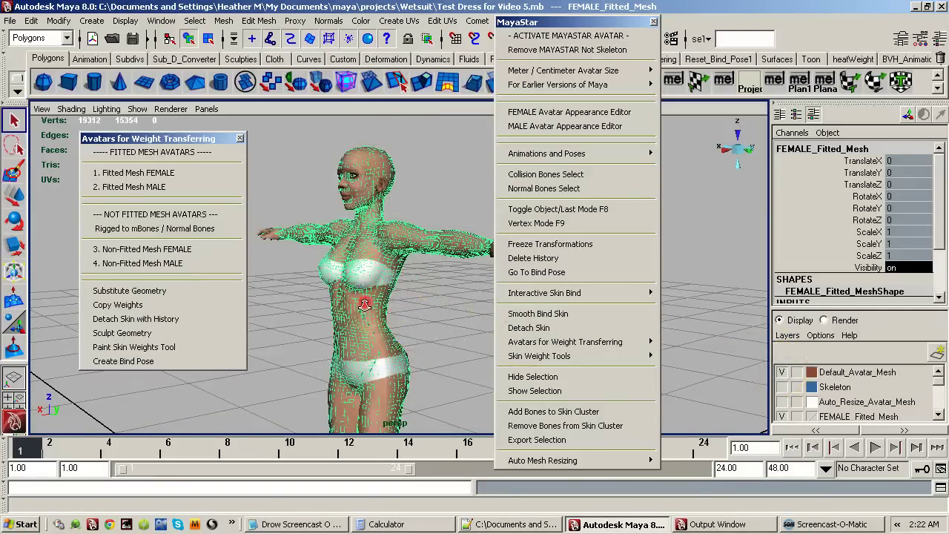
mouse_move(365, 303)
alt+mouse_down()
mouse_move(384, 296)
mouse_move(388, 237)
mouse_move(346, 282)
mouse_move(379, 298)
mouse_move(375, 312)
alt+mouse_up()
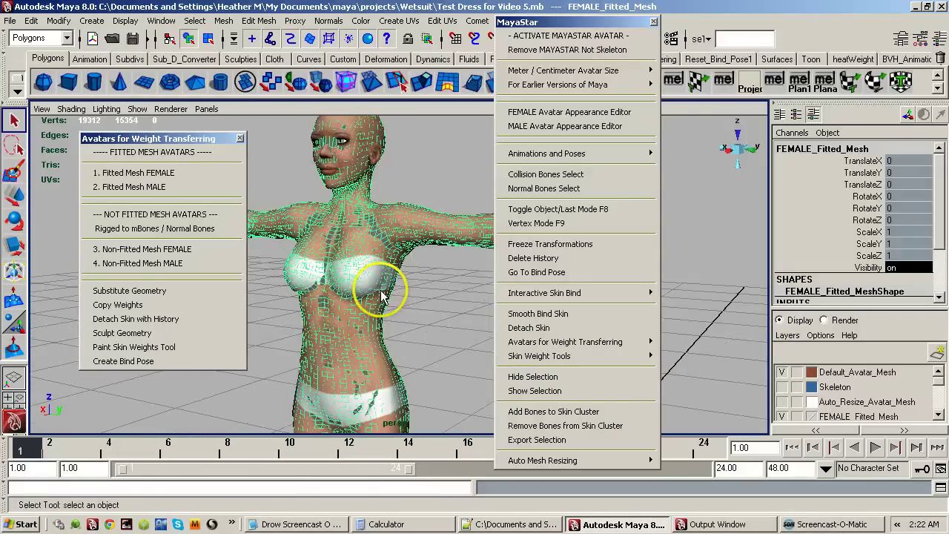
alt+drag(374, 304, 318, 301)
alt+right_drag(318, 301, 519, 275)
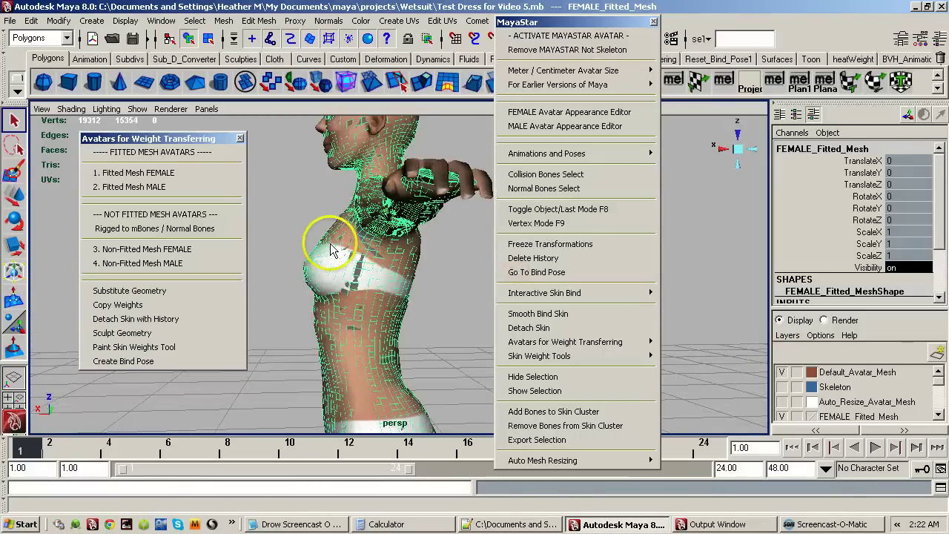
alt+drag(331, 248, 416, 259)
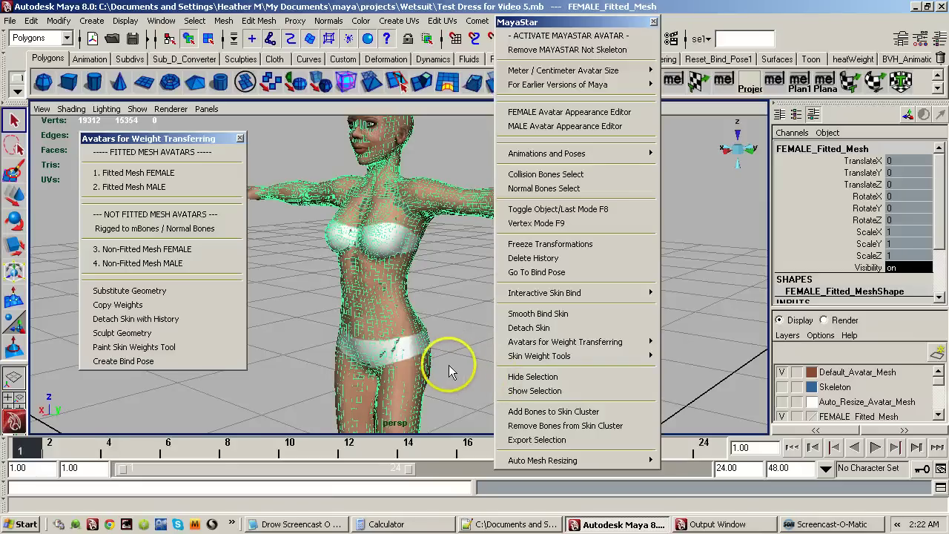
click(782, 372)
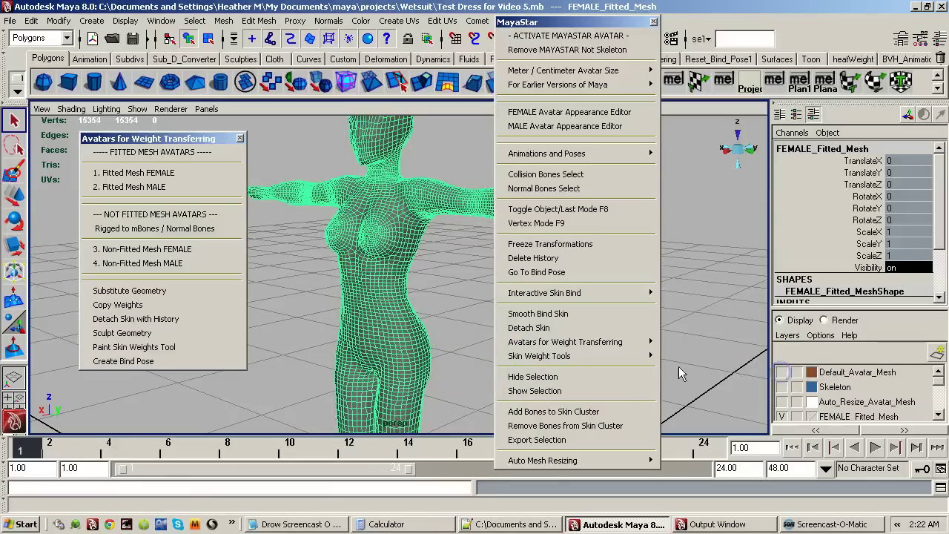
alt+drag(378, 315, 419, 320)
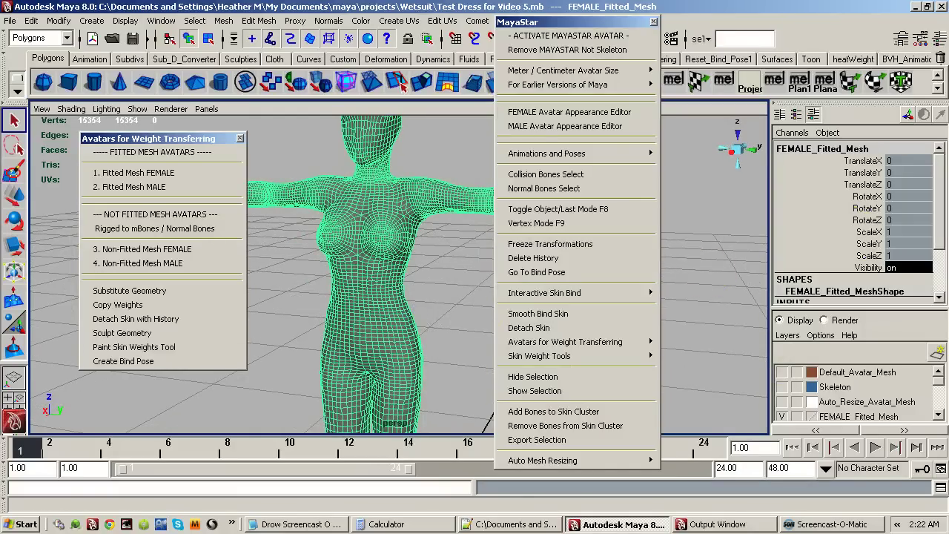
Set the Dress object's visibility to on and move the floating MayaStar menu away from the avatar.
click(371, 297)
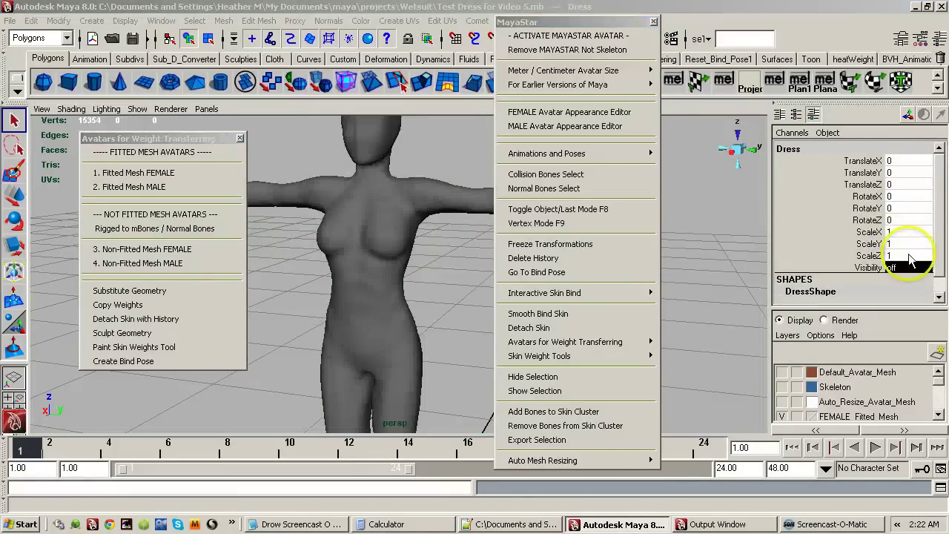
double_click(901, 267)
text(on)
key(Return)
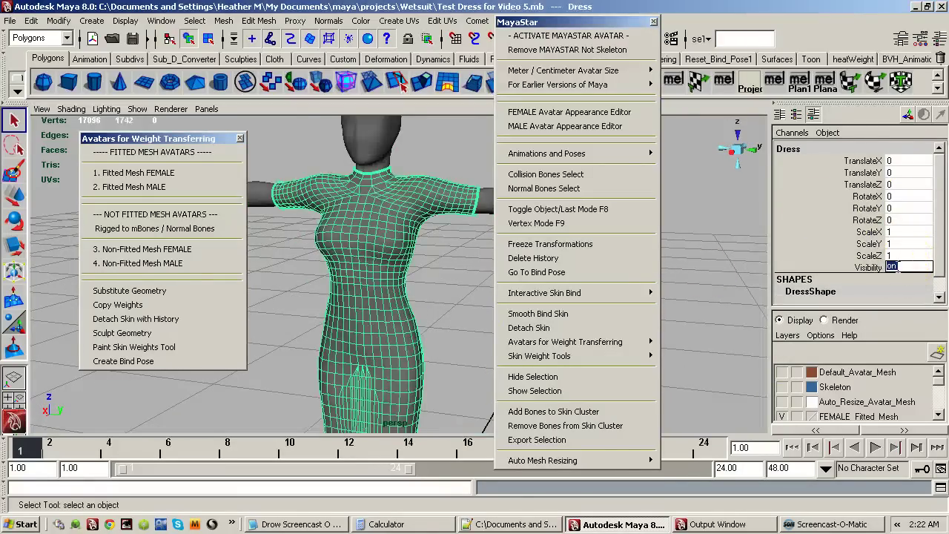
alt+drag(407, 265, 434, 204)
drag(562, 21, 948, 74)
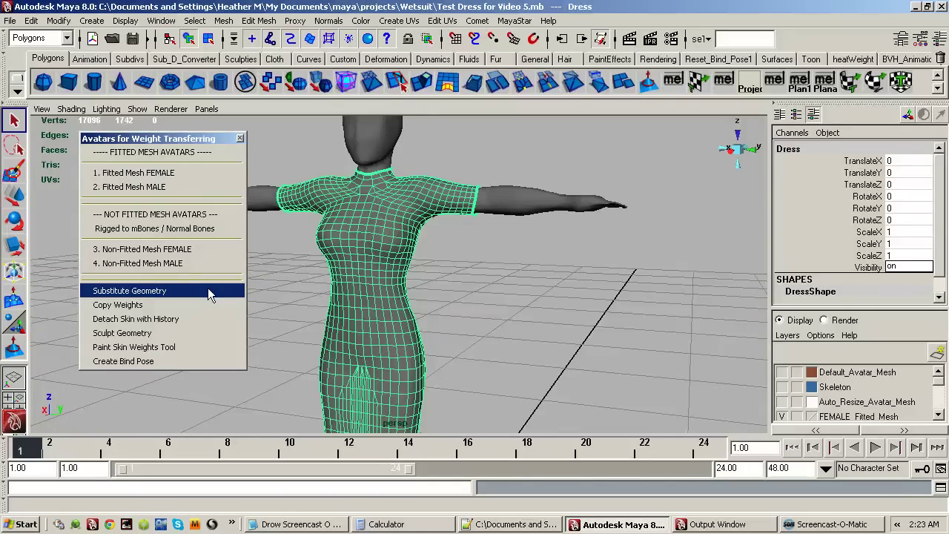
click(124, 307)
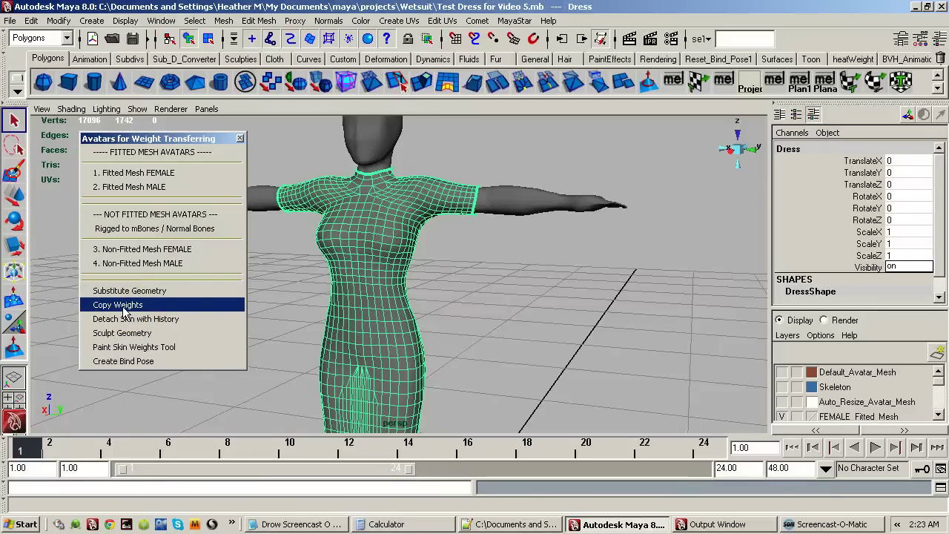
click(148, 292)
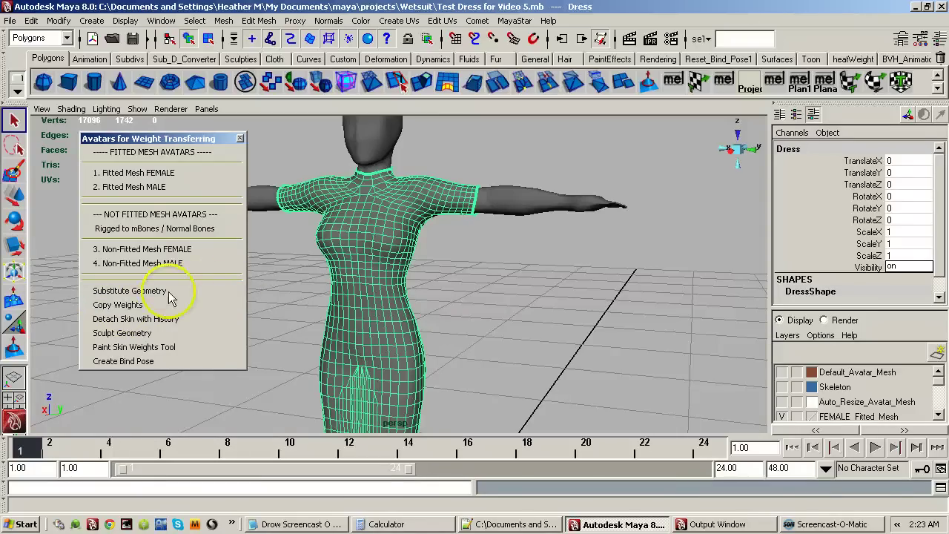
click(123, 318)
click(132, 306)
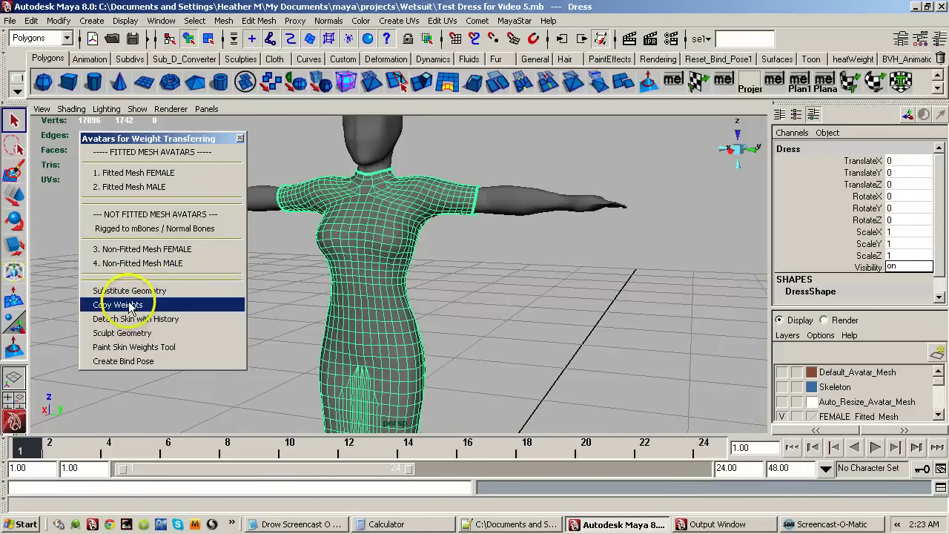
click(127, 293)
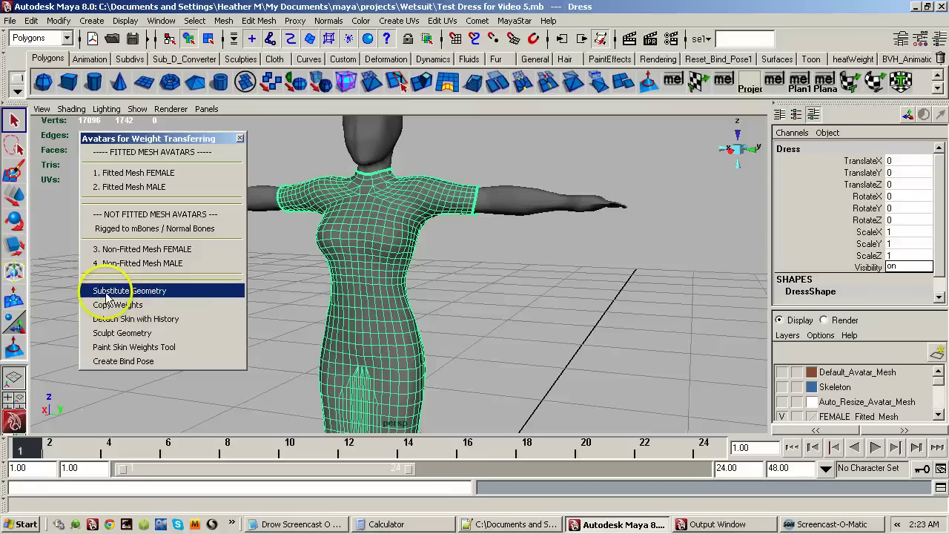
click(154, 295)
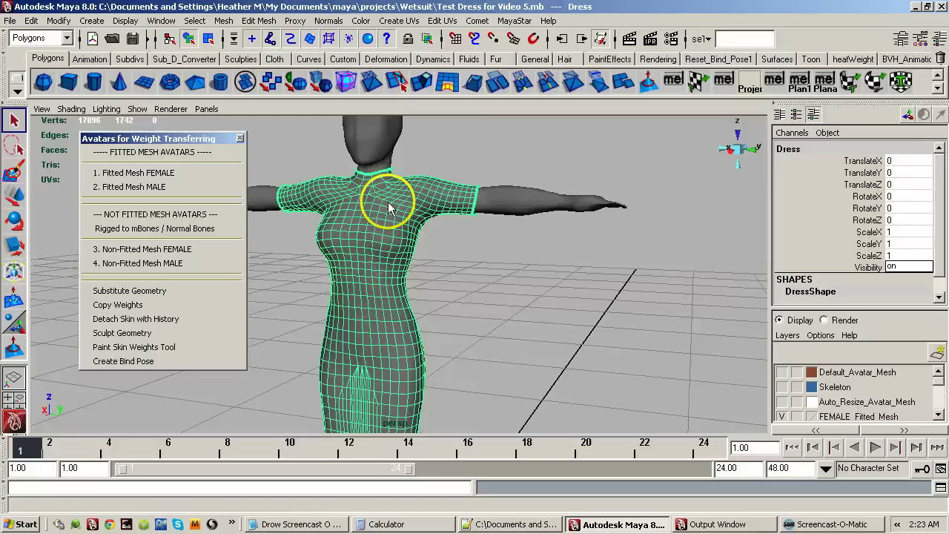
Compare the input history of FEMALE_Fitted_Mesh with that of the Dress, checking each for a skin cluster.
click(522, 207)
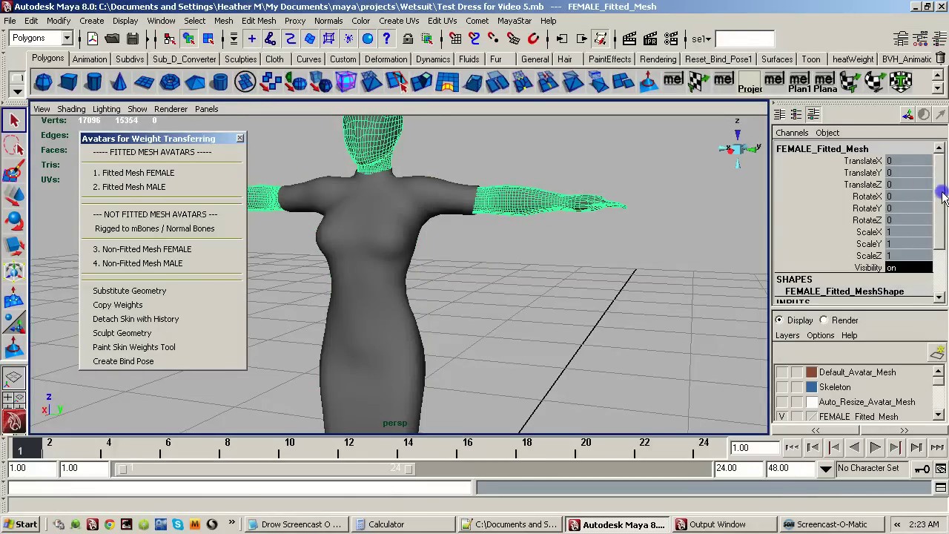
drag(940, 193, 932, 236)
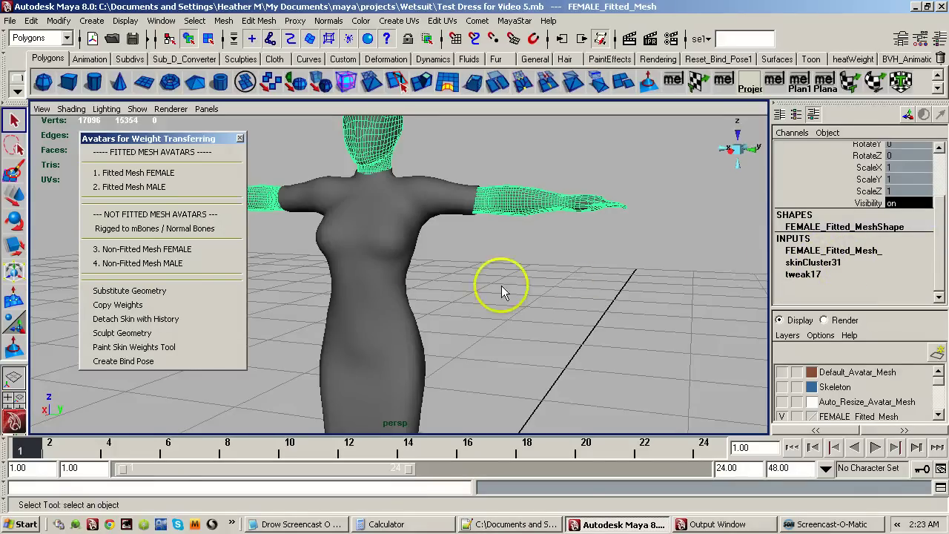
click(407, 304)
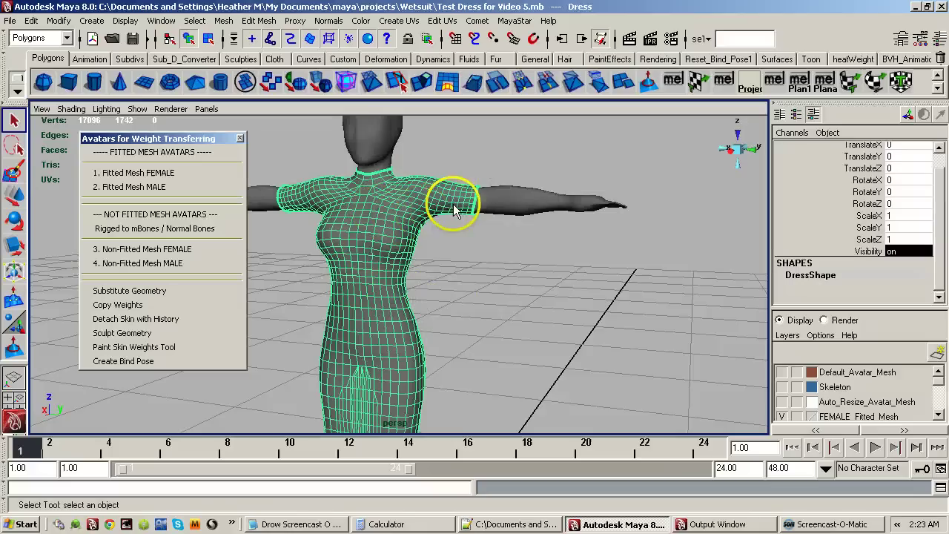
click(493, 206)
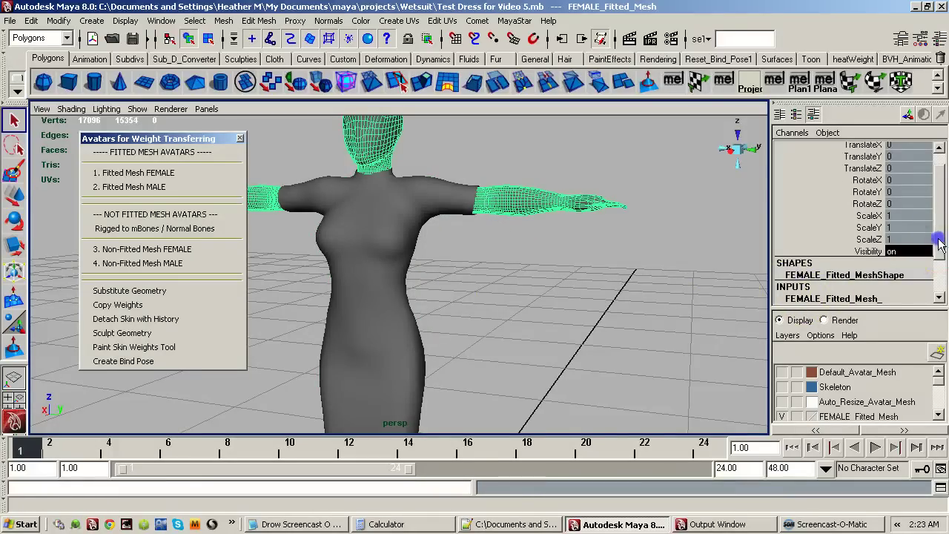
drag(940, 244, 938, 228)
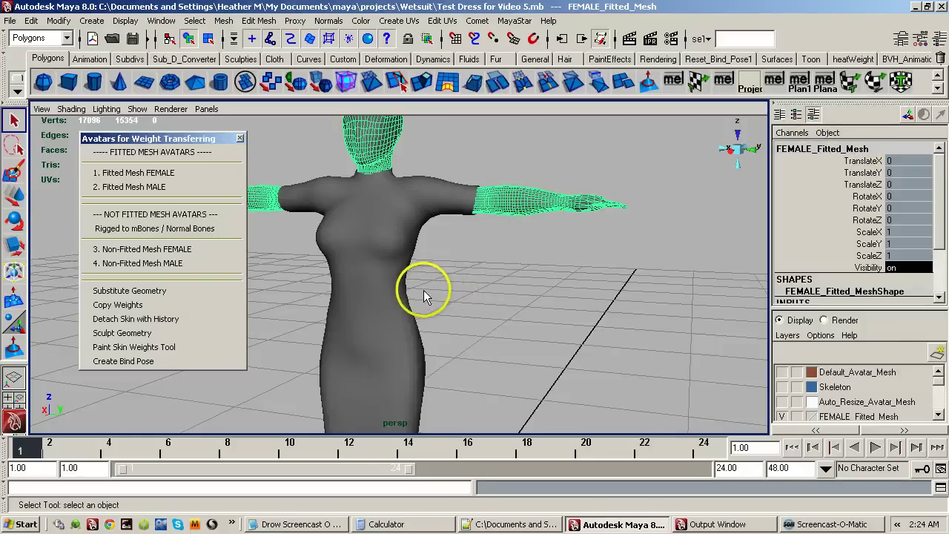
Bring back the MayaStar menu and switch the avatar to its larger scale with the Meter / Centimeter Avatar Size option.
alt+drag(456, 286, 422, 292)
alt+right_drag(460, 284, 278, 314)
alt+middle_drag(419, 289, 479, 245)
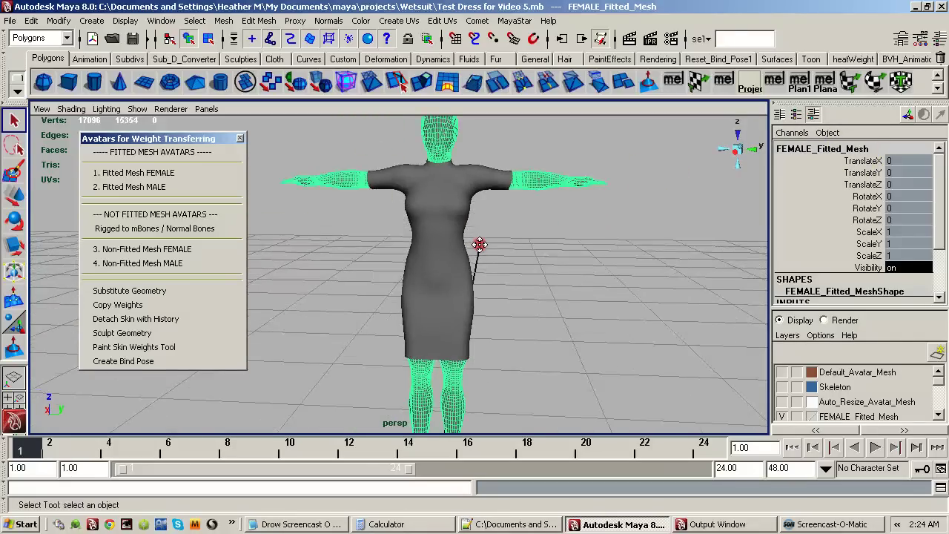
alt+right_drag(518, 246, 370, 292)
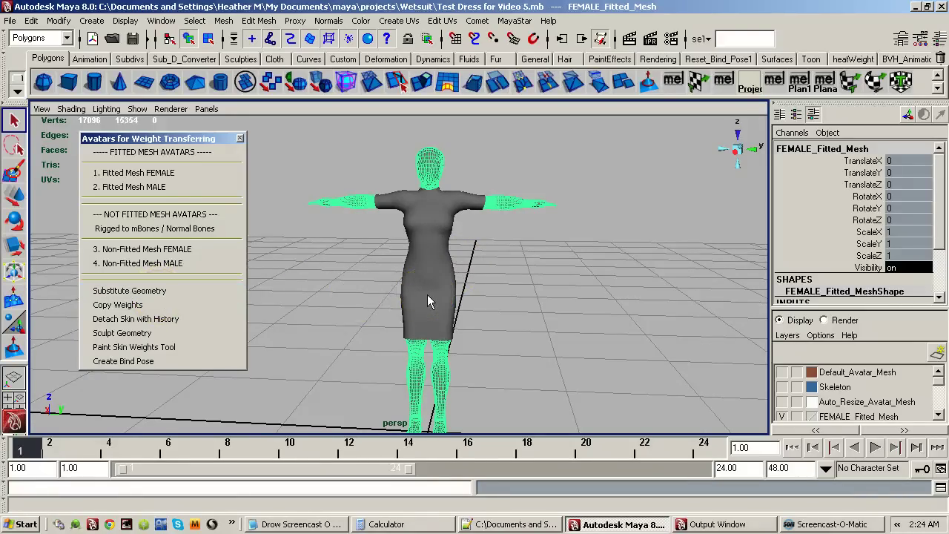
mouse_move(435, 290)
alt+mouse_down()
mouse_move(400, 300)
mouse_move(436, 292)
mouse_move(423, 290)
alt+mouse_up()
alt+right_drag(490, 302, 404, 307)
alt+drag(434, 296, 434, 287)
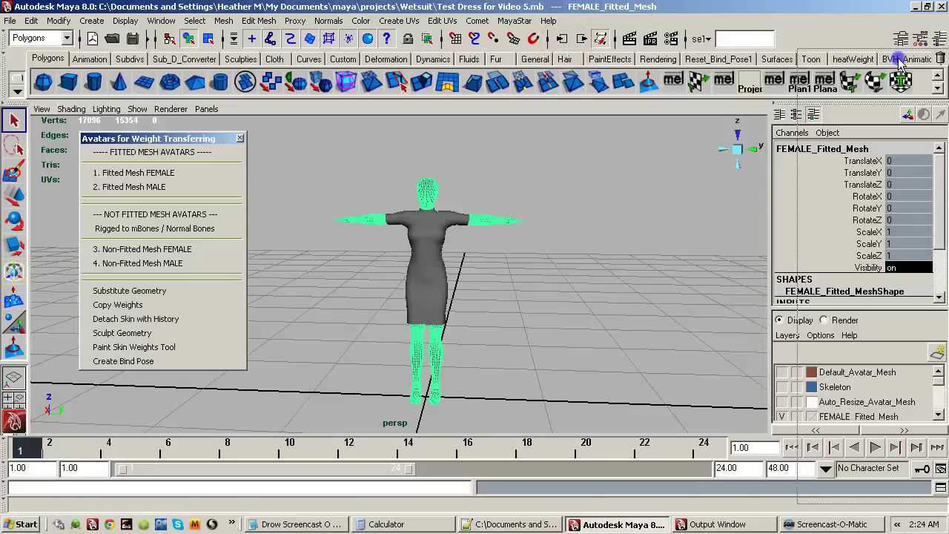
click(513, 20)
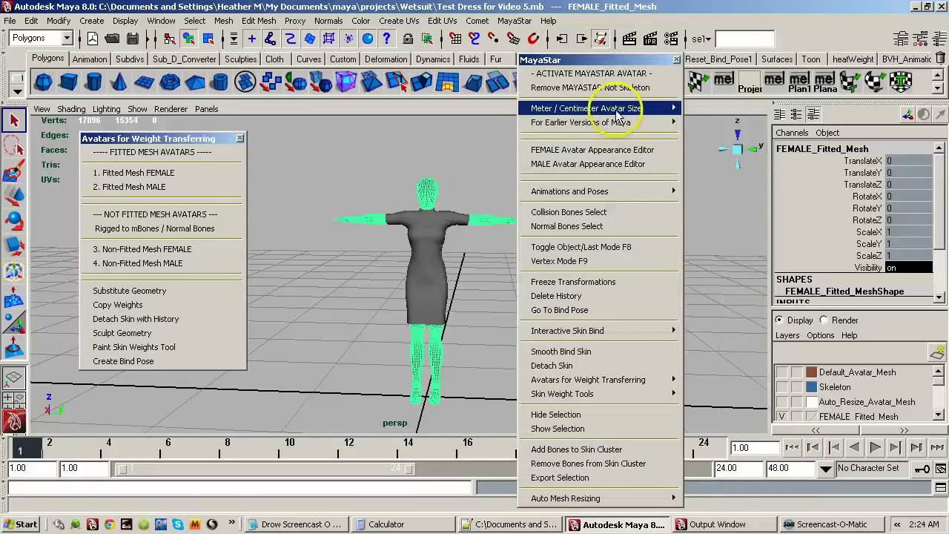
click(716, 114)
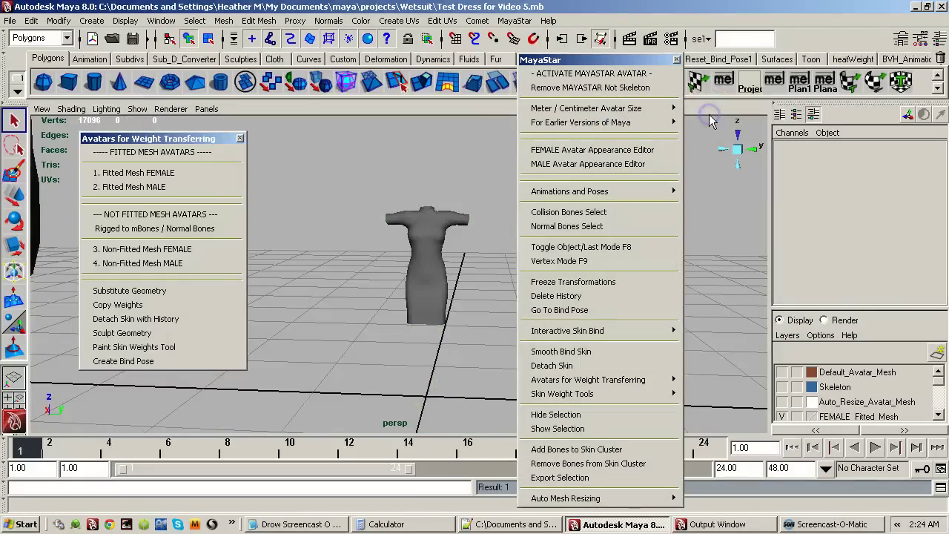
Select the Dress, check its pivot with the Scale tool, and set its Scale X, Y and Z to 100.
alt+drag(478, 220, 380, 221)
alt+right_drag(380, 221, 525, 212)
click(407, 264)
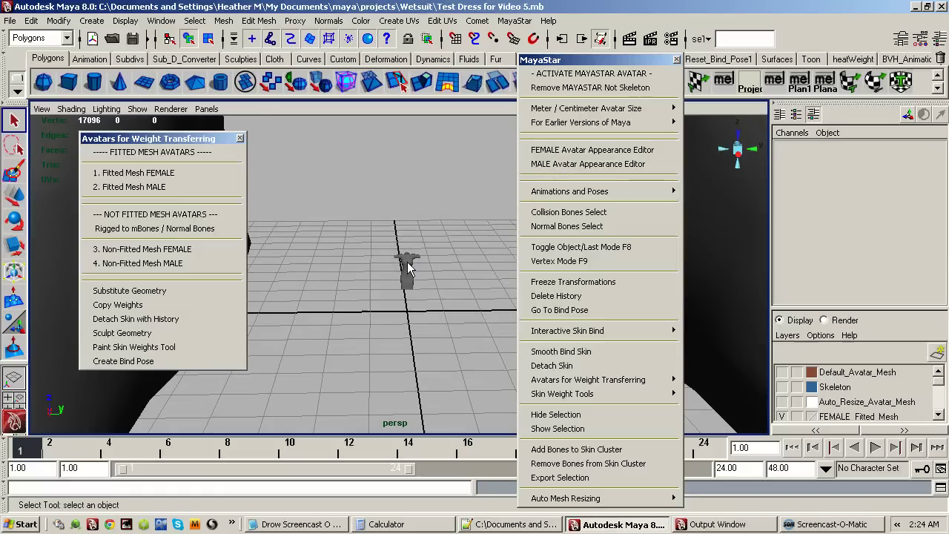
alt+right_drag(367, 285, 498, 274)
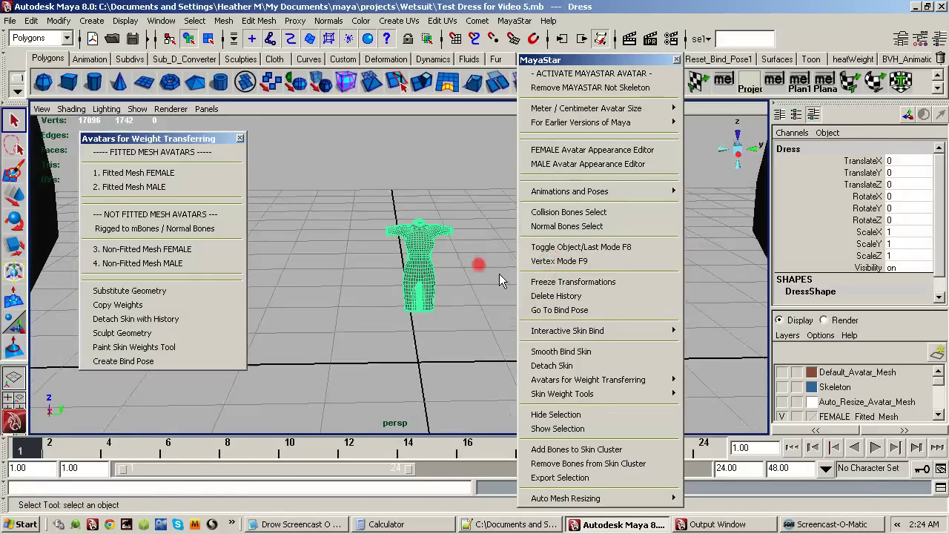
alt+middle_drag(439, 283, 386, 272)
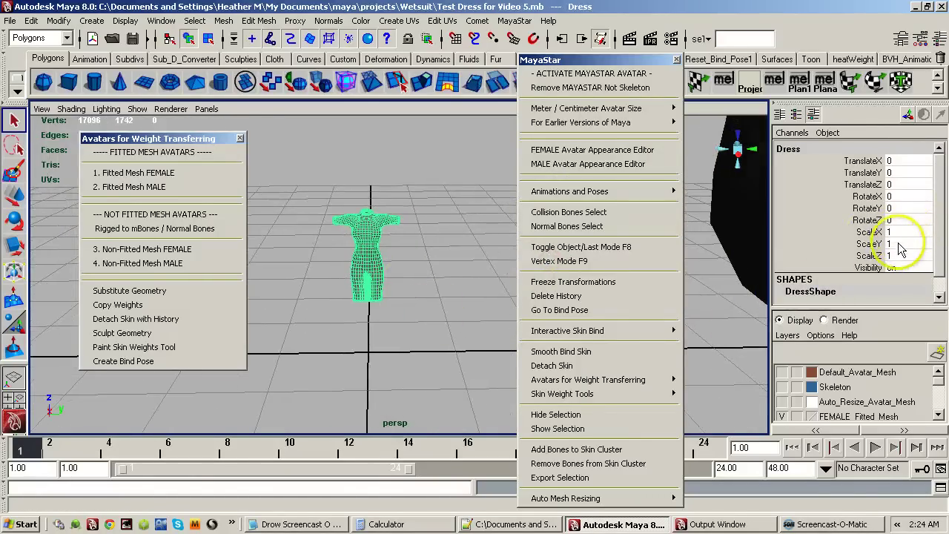
key(w)
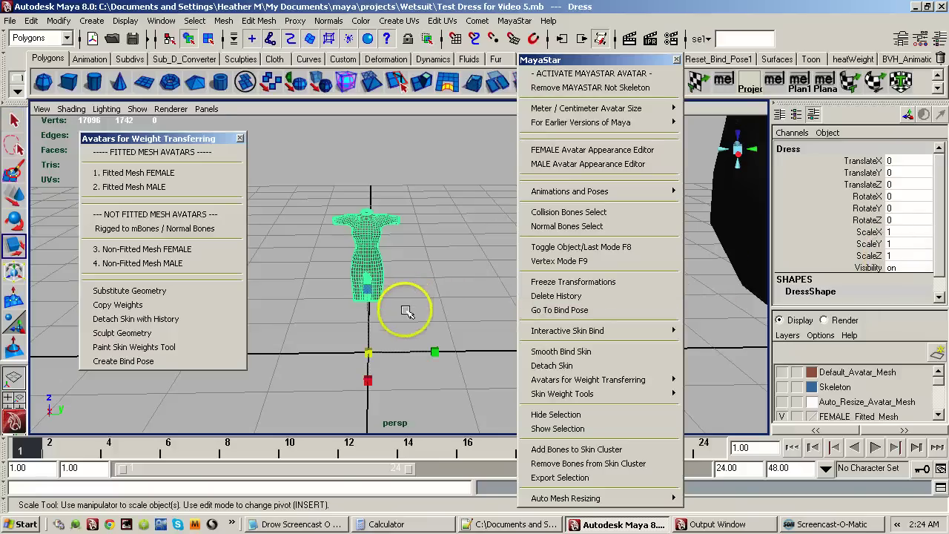
alt+right_drag(405, 315, 599, 223)
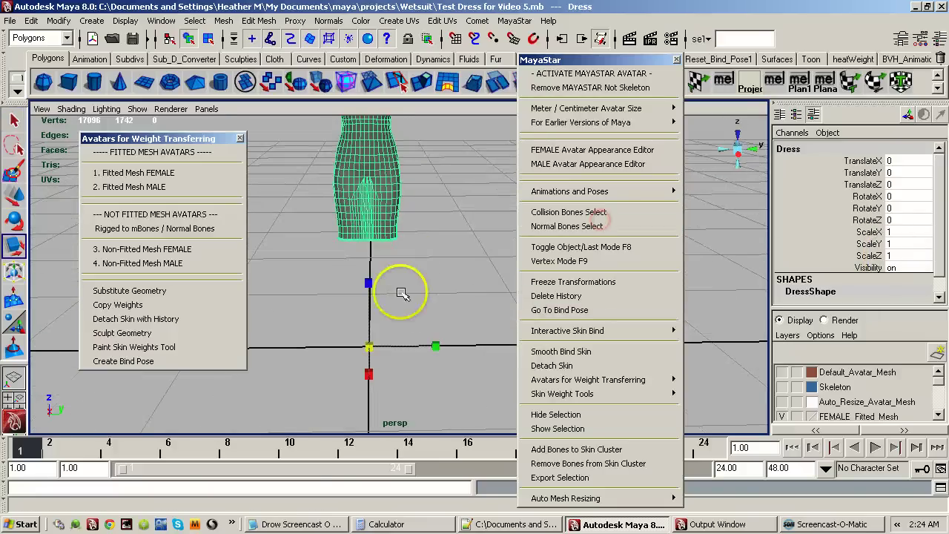
click(368, 347)
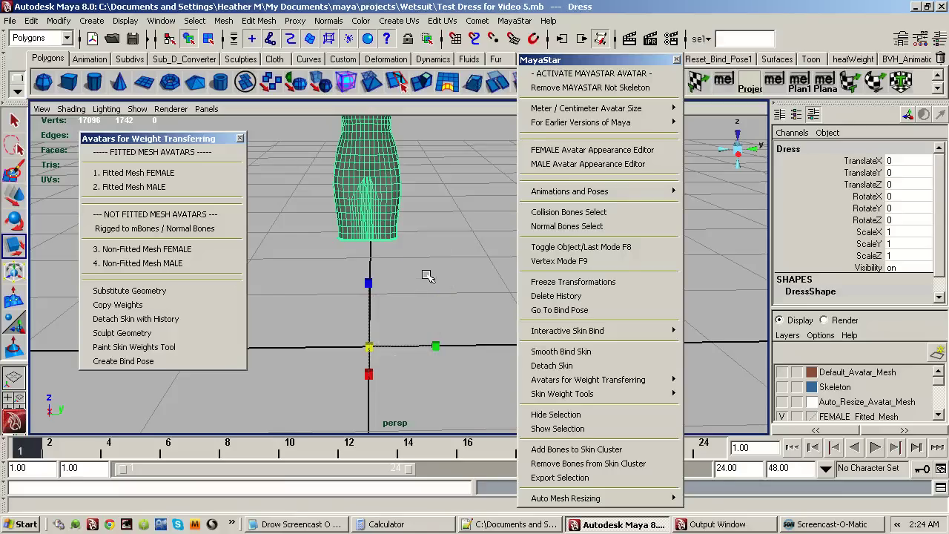
alt+right_drag(427, 275, 339, 316)
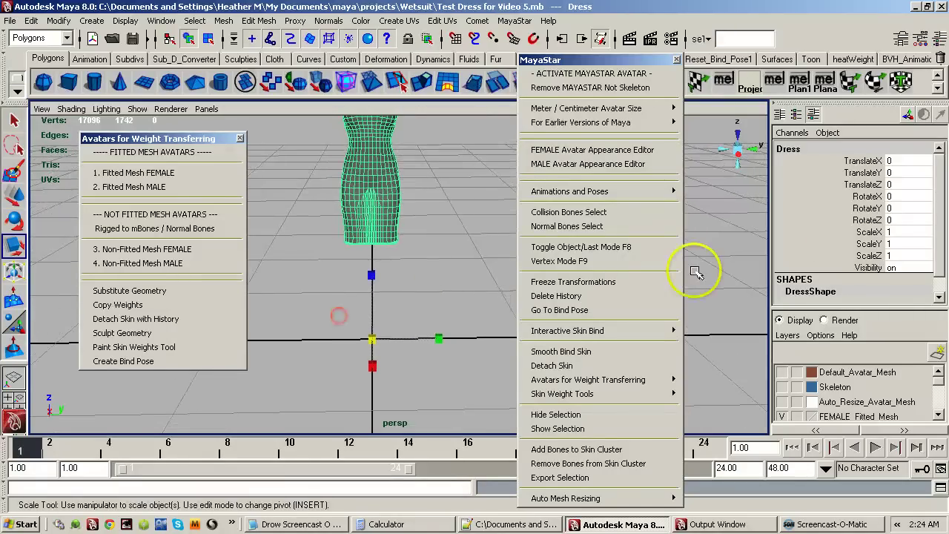
click(897, 232)
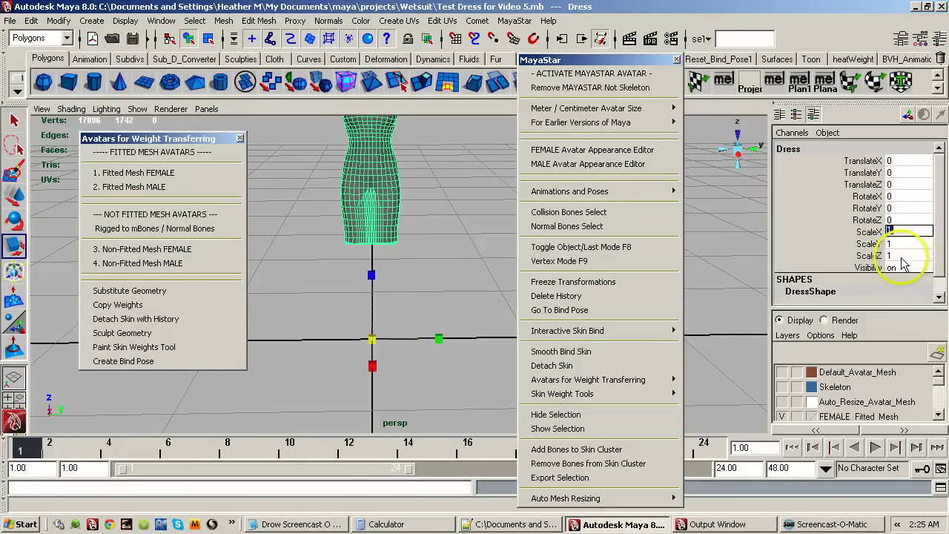
shift+click(901, 256)
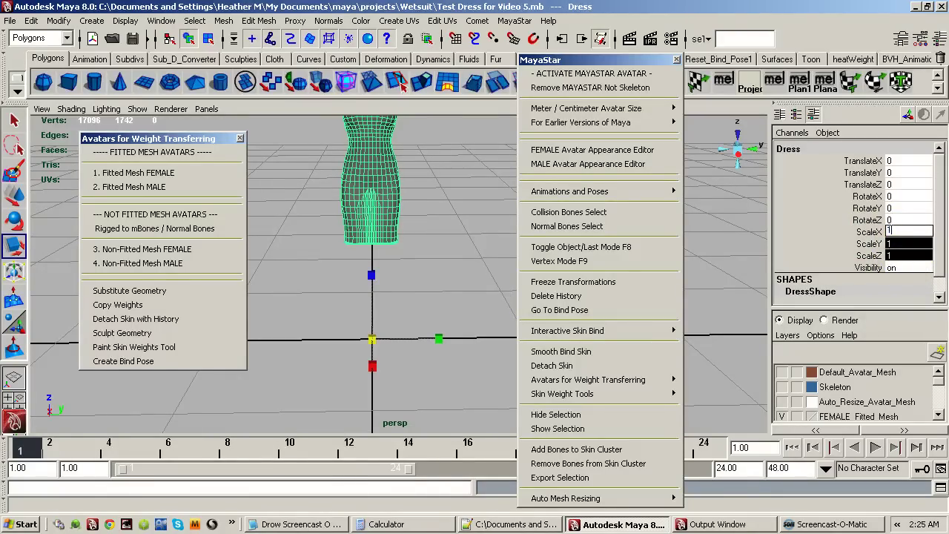
key(Return)
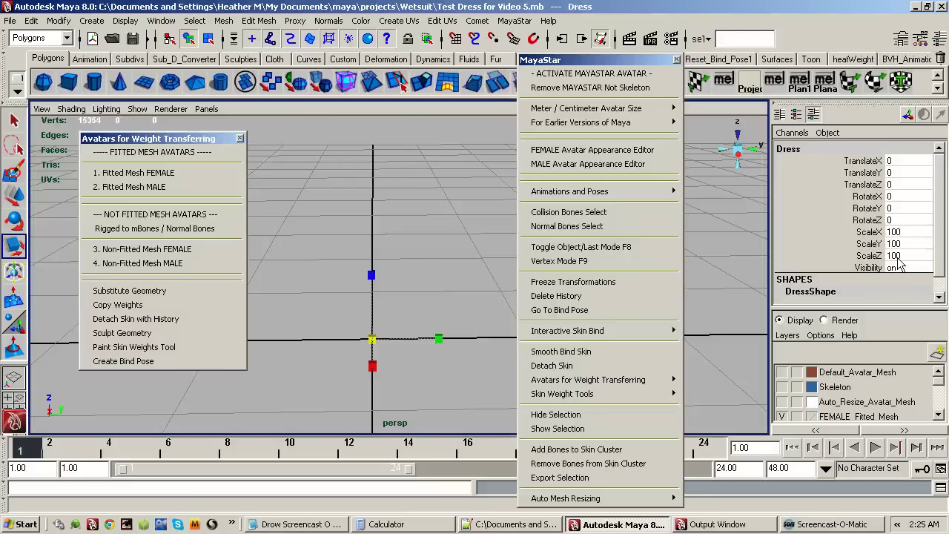
alt+right_drag(436, 200, 190, 263)
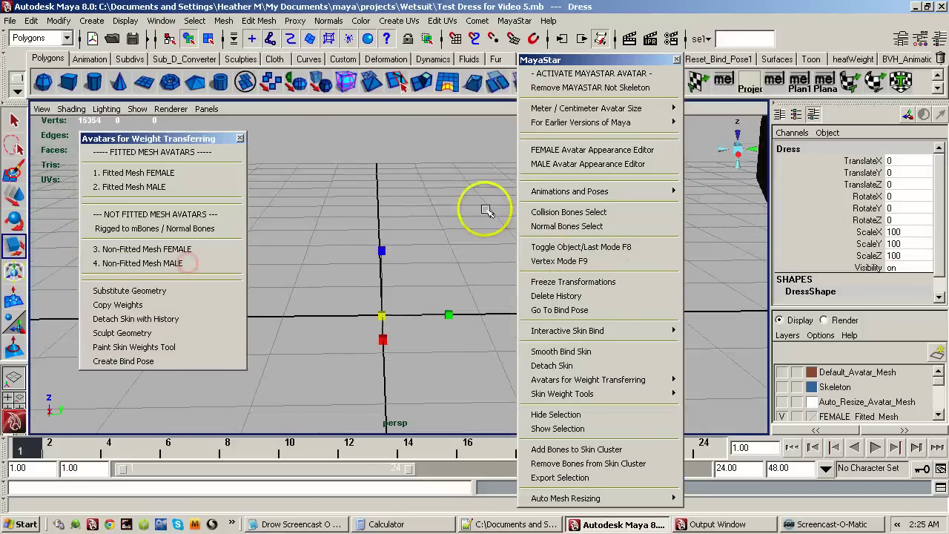
Examine how the scaled Dress fits over the avatar's body, from the feet up to the neck.
alt+right_drag(484, 209, 229, 283)
alt+right_drag(388, 242, 183, 286)
alt+right_drag(453, 196, 223, 237)
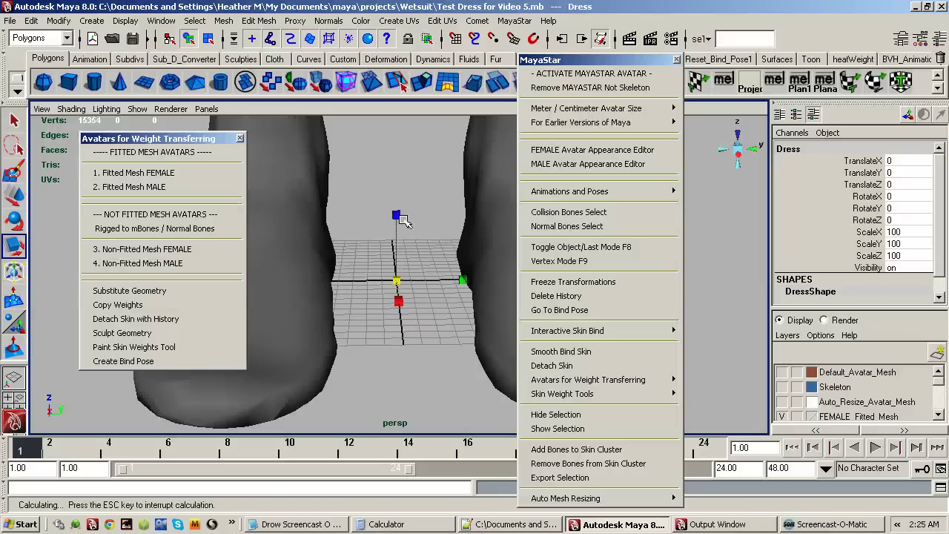
key(f)
mouse_move(410, 260)
alt+mouse_down()
mouse_move(182, 263)
mouse_move(392, 257)
alt+mouse_up()
alt+middle_drag(392, 258, 405, 210)
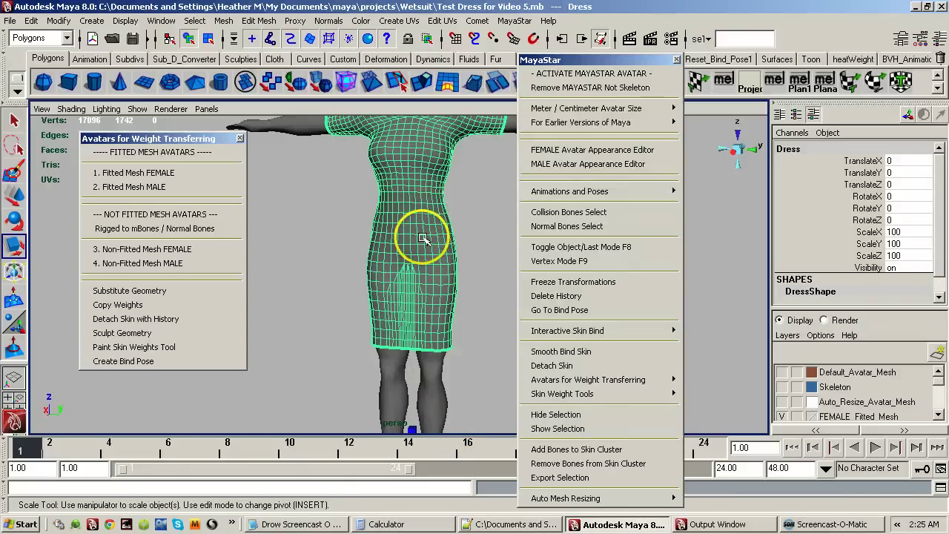
alt+drag(424, 235, 386, 251)
alt+middle_drag(387, 250, 366, 305)
alt+right_drag(360, 305, 550, 259)
alt+right_drag(373, 286, 396, 279)
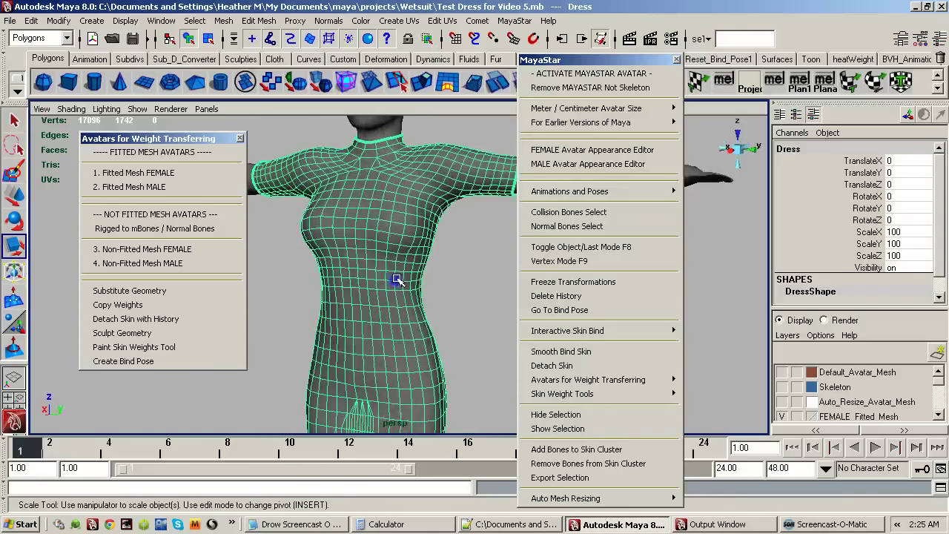
alt+middle_drag(393, 279, 393, 370)
alt+right_drag(401, 356, 462, 314)
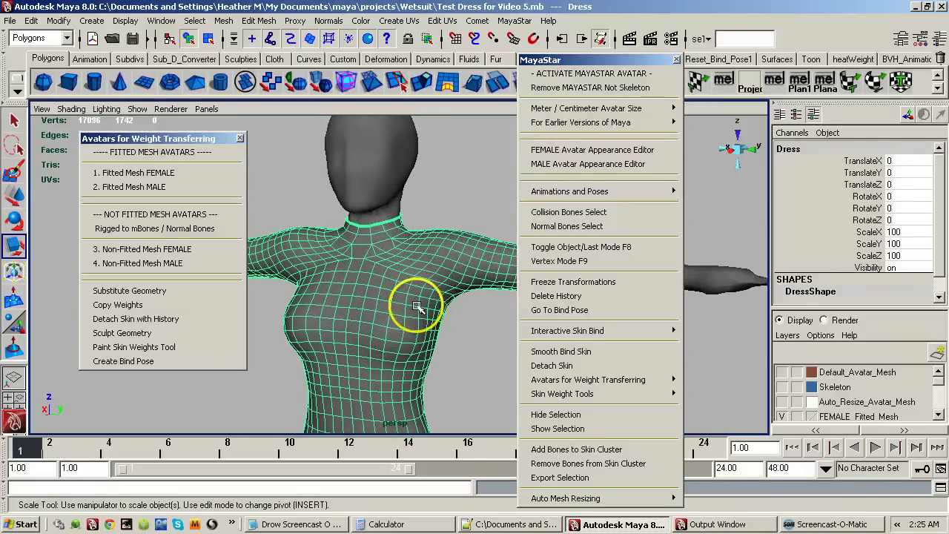
Switch the avatar to Centimeter Scale and select the reduced FEMALE_Fitted_Mesh to check its scale values.
click(385, 195)
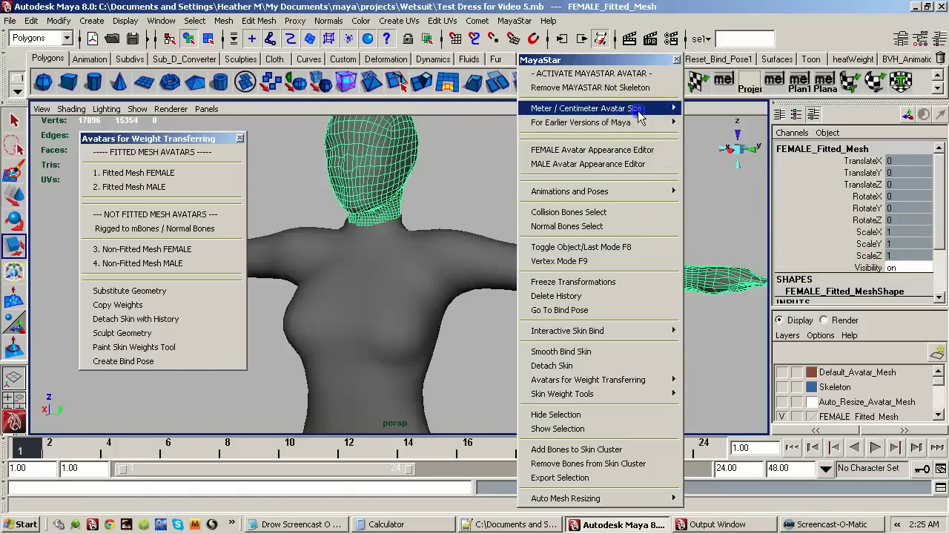
mouse_move(671, 109)
click(706, 129)
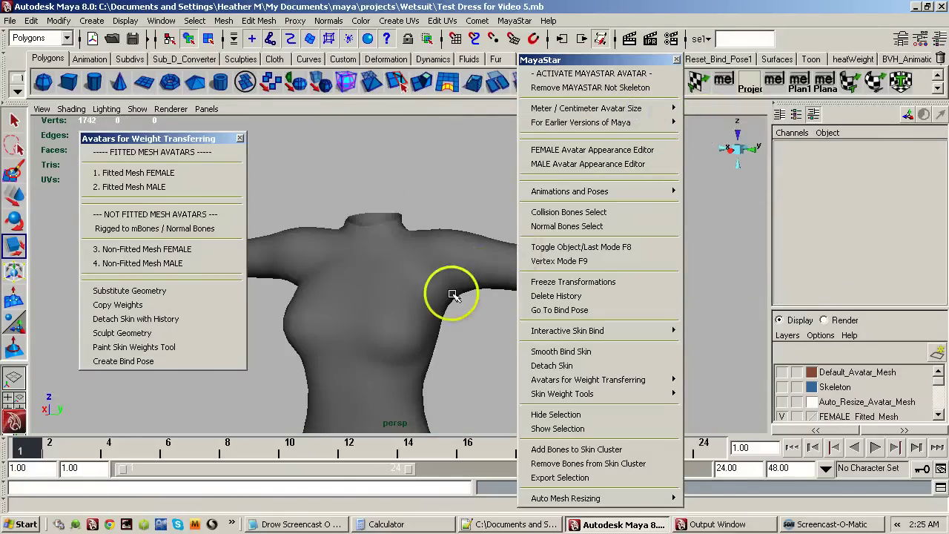
alt+middle_drag(420, 306, 436, 161)
alt+middle_drag(405, 282, 434, 129)
alt+right_drag(335, 307, 280, 310)
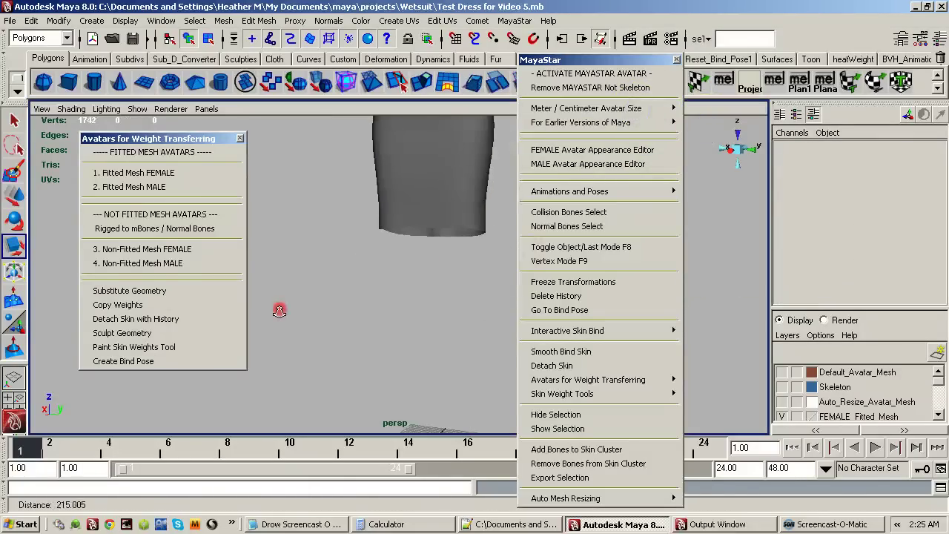
alt+middle_drag(433, 332, 427, 178)
alt+right_drag(366, 252, 494, 229)
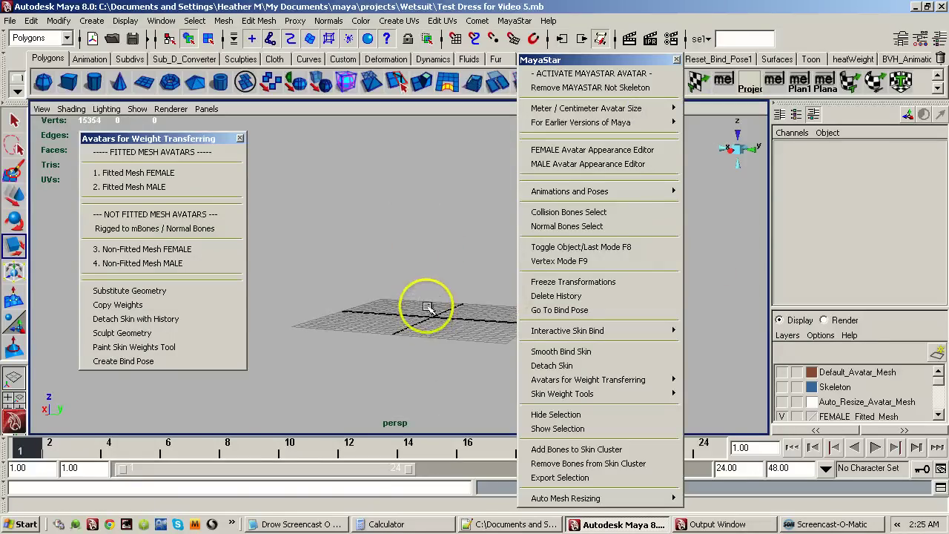
click(432, 308)
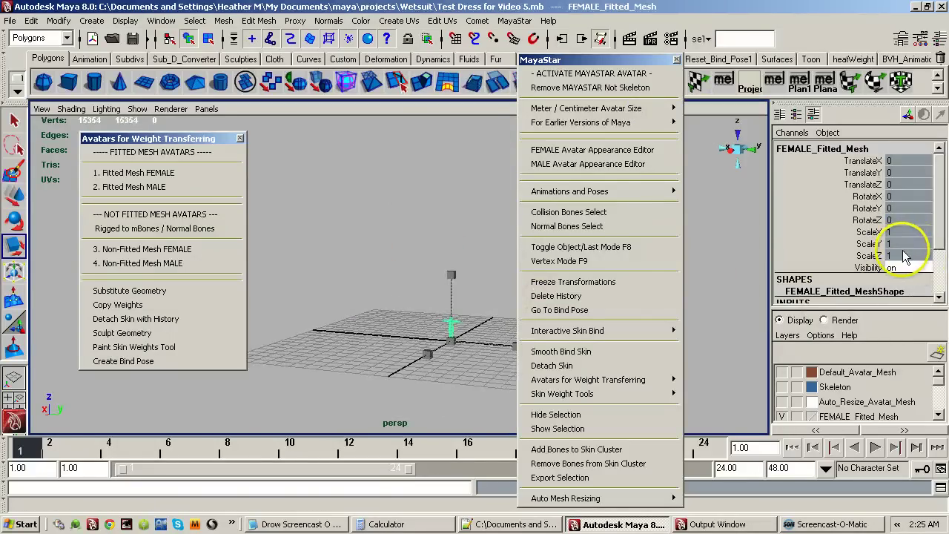
Return the avatar to Meter Scale and select FEMALE_Fitted_Mesh to check its scale values.
click(617, 110)
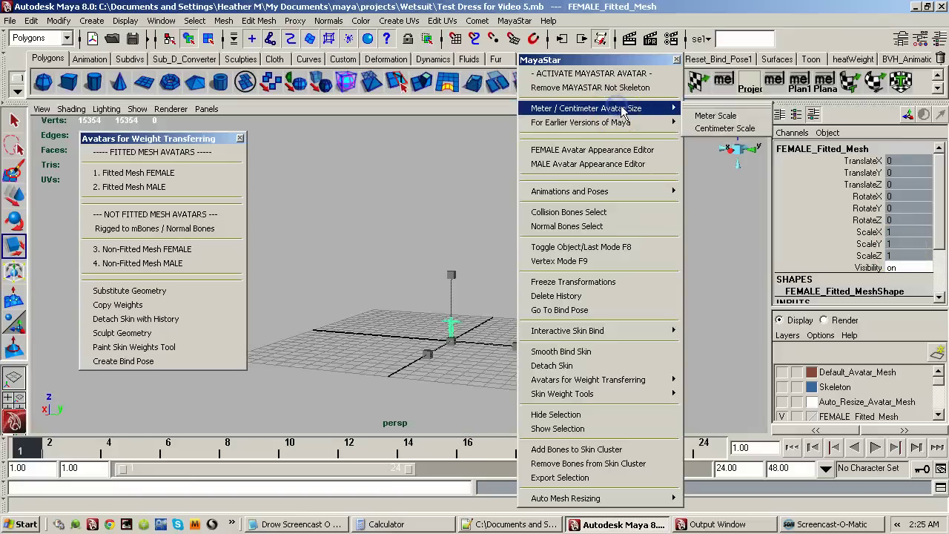
click(716, 116)
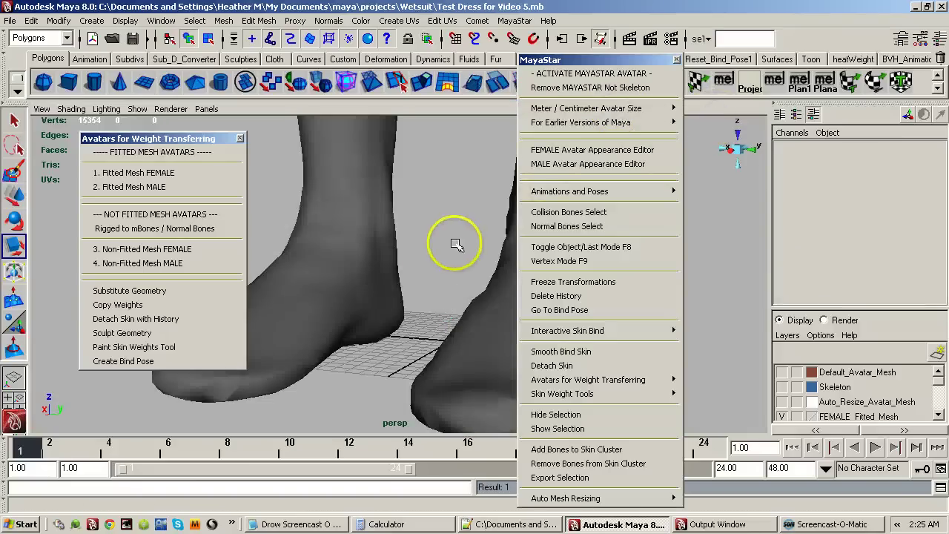
alt+drag(450, 239, 386, 256)
click(387, 247)
alt+right_drag(452, 194, 376, 213)
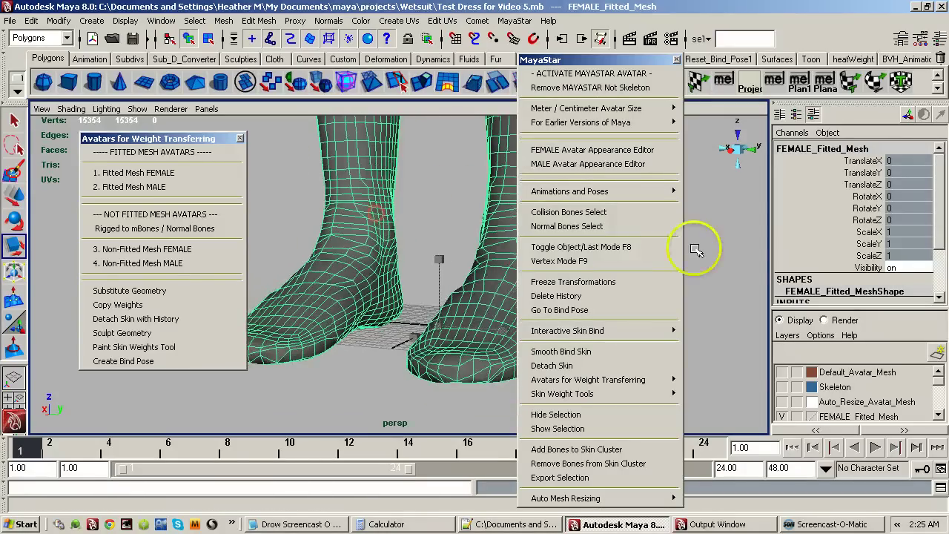
Examine the enlarged avatar against the Dress from the legs up to the head.
alt+middle_drag(455, 201, 434, 284)
alt+right_drag(435, 285, 348, 297)
alt+right_drag(479, 237, 338, 263)
alt+right_drag(474, 218, 311, 277)
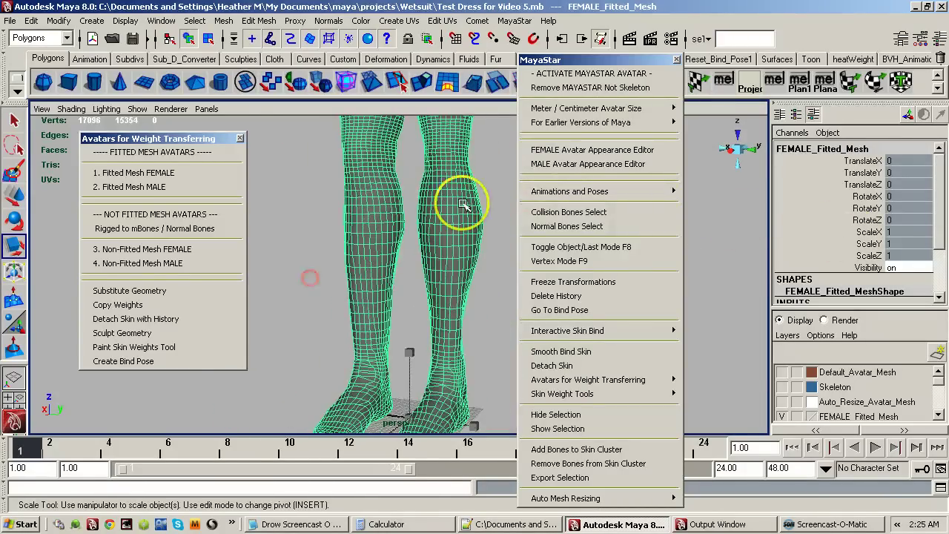
alt+middle_drag(464, 203, 467, 335)
mouse_move(427, 252)
alt+middle_down()
mouse_move(441, 341)
mouse_move(423, 355)
alt+middle_up()
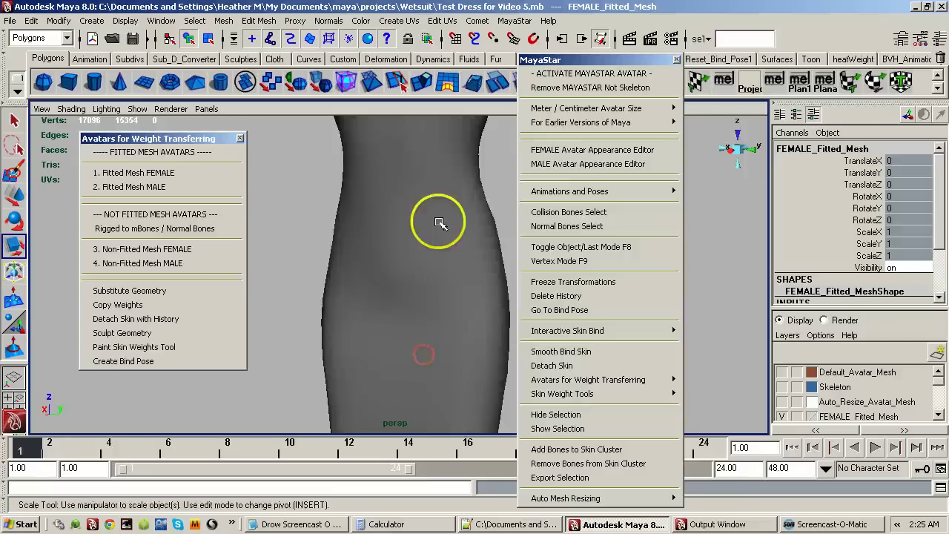
mouse_move(439, 222)
alt+middle_down()
mouse_move(428, 319)
mouse_move(411, 361)
alt+middle_up()
alt+drag(420, 290, 412, 299)
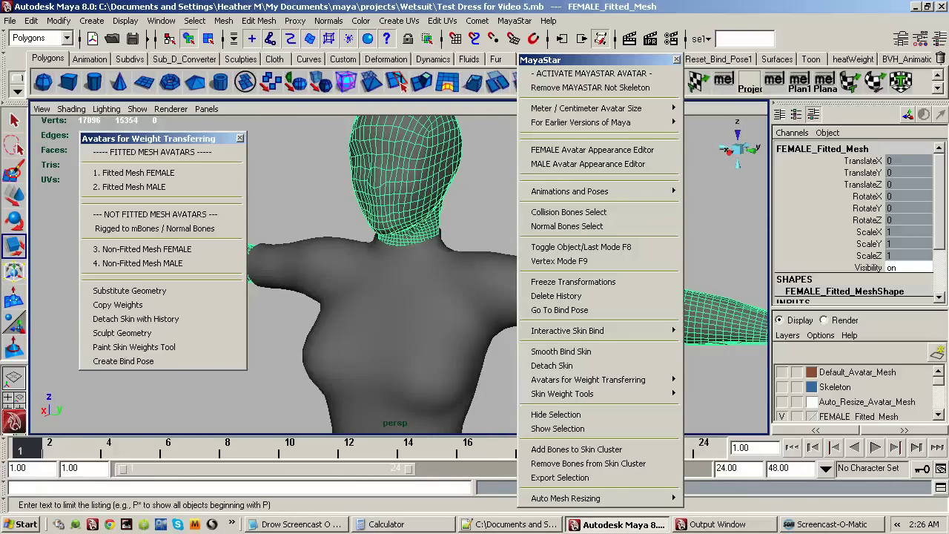
Expand Avatar_Skeleton and mPelvis in the Outliner, and compare the skeleton's scale values with the Dress's.
drag(948, 66, 642, 53)
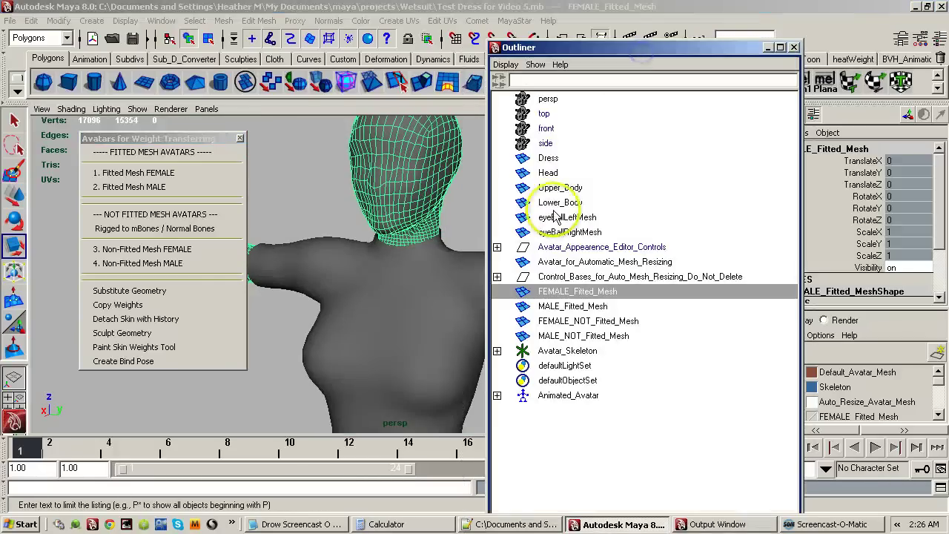
click(521, 353)
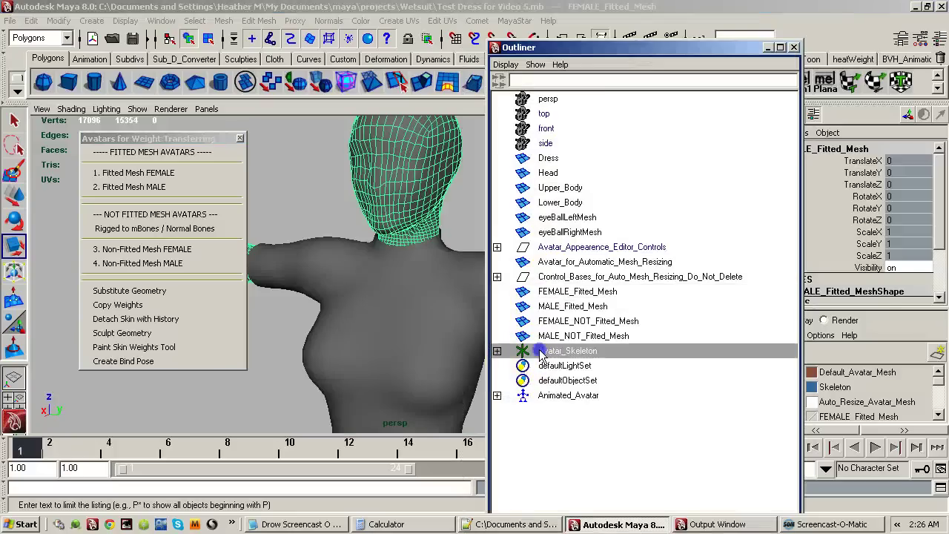
click(497, 351)
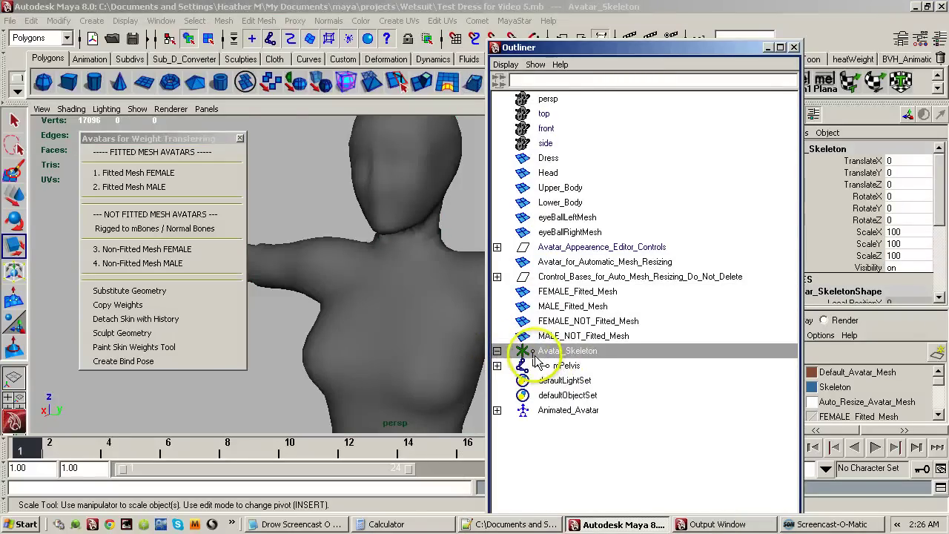
click(497, 366)
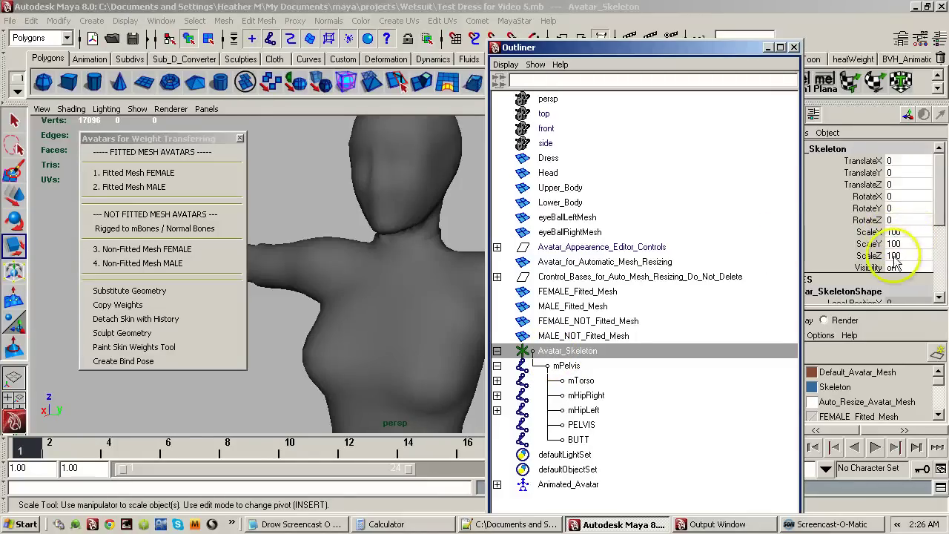
drag(621, 46, 502, 221)
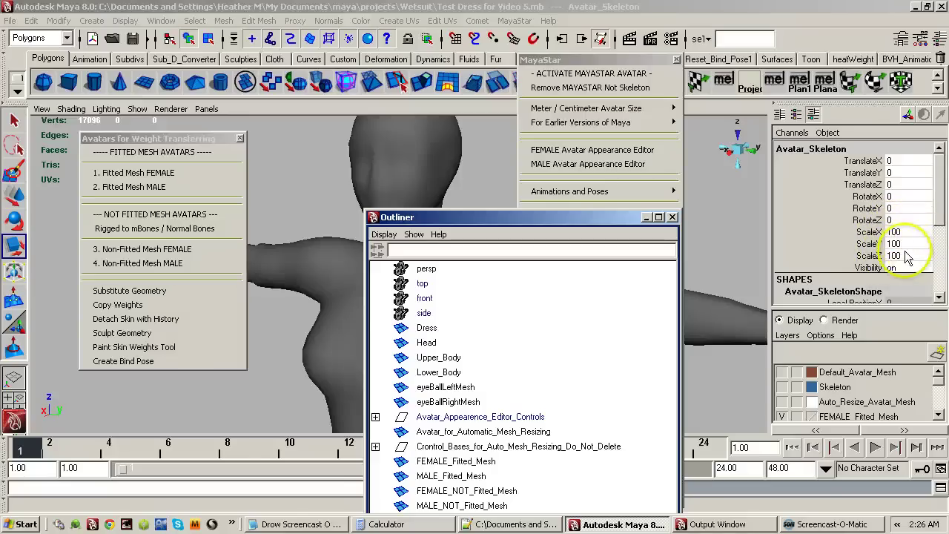
click(284, 253)
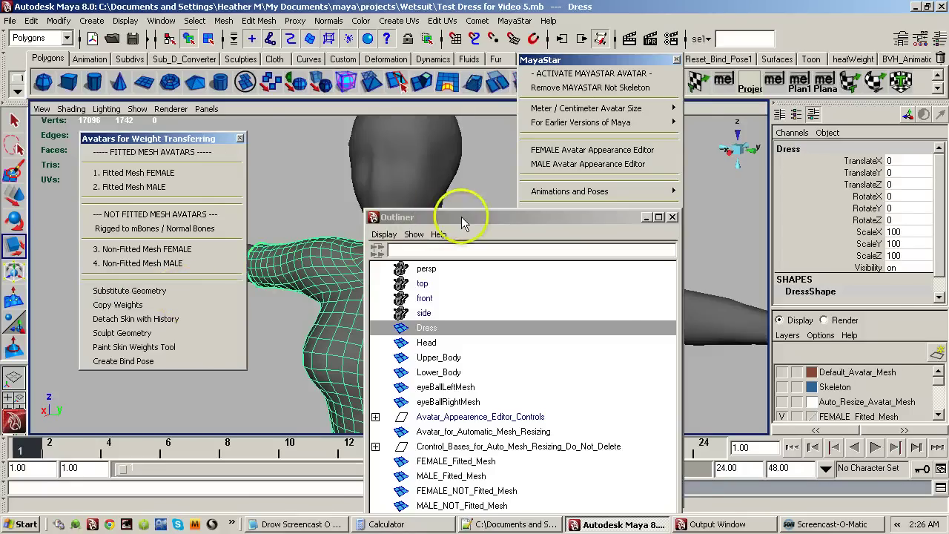
drag(467, 218, 501, 89)
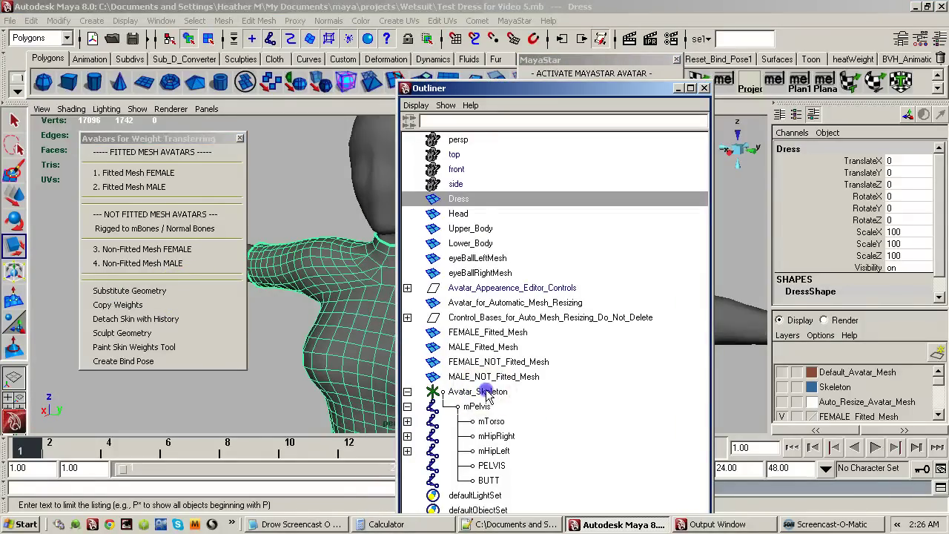
click(480, 391)
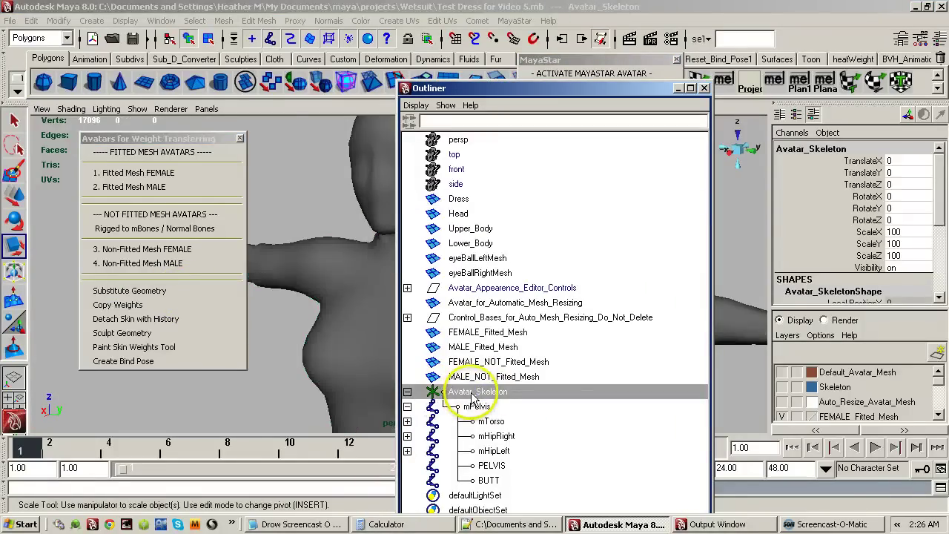
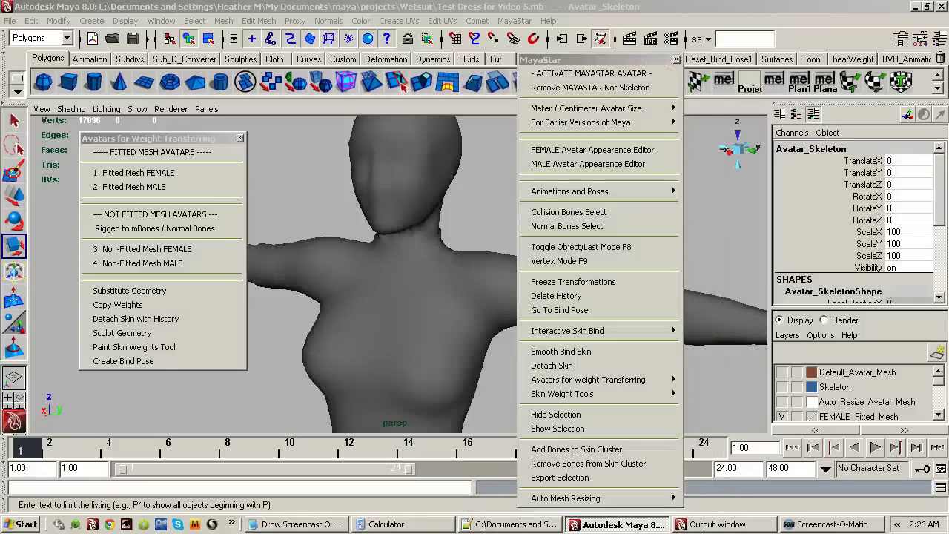
Freeze the Dress's transformations as a trial, inspect it on the avatar, and undo the freeze.
click(437, 246)
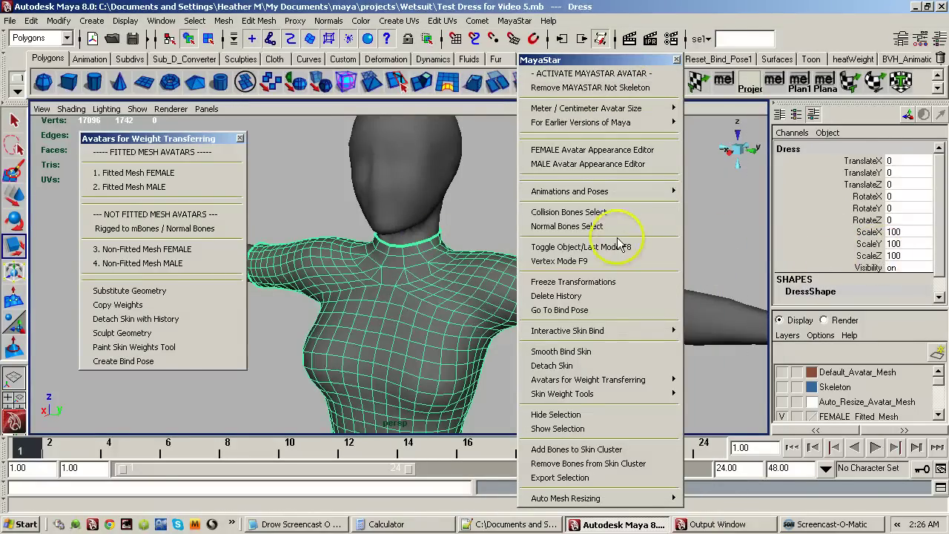
click(607, 285)
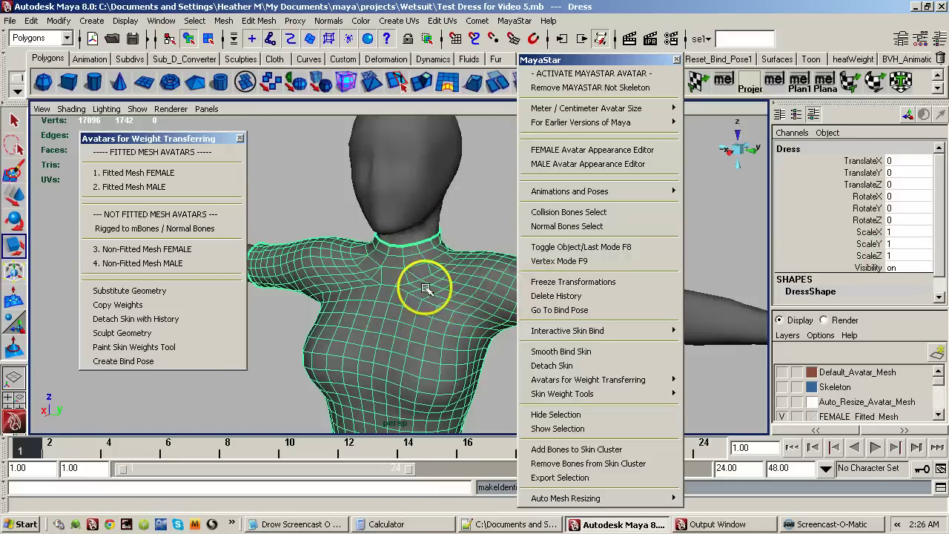
alt+right_drag(456, 335, 270, 360)
alt+middle_drag(389, 356, 410, 351)
alt+right_drag(410, 325, 341, 338)
alt+right_drag(455, 321, 405, 337)
mouse_move(405, 337)
alt+middle_down()
mouse_move(442, 184)
mouse_move(406, 326)
alt+middle_up()
alt+right_drag(407, 326, 654, 267)
alt+middle_drag(490, 283, 399, 273)
alt+right_drag(399, 273, 490, 287)
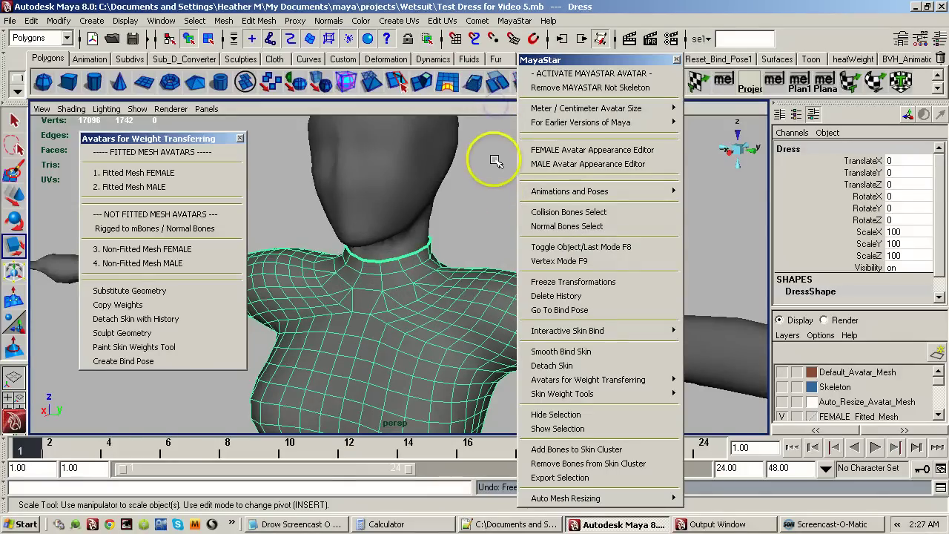
key(ctrl+z)
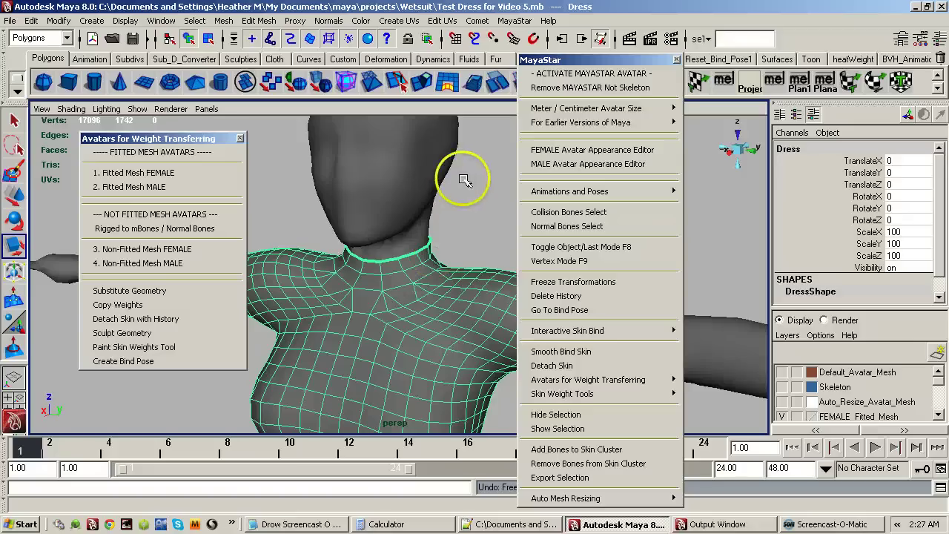
Select FEMALE_Fitted_Mesh first and add the Dress to the selection, repeating the same selection order in the Outliner.
click(449, 161)
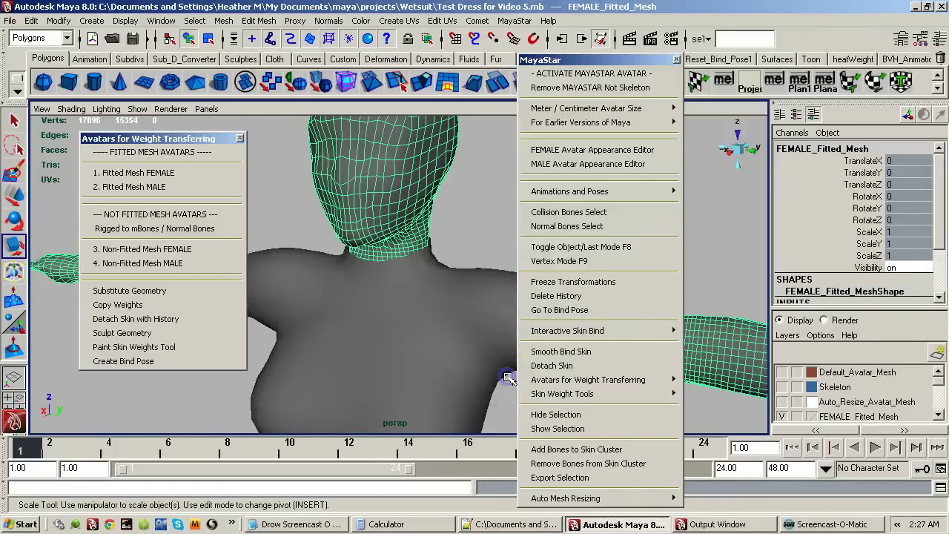
shift+click(507, 377)
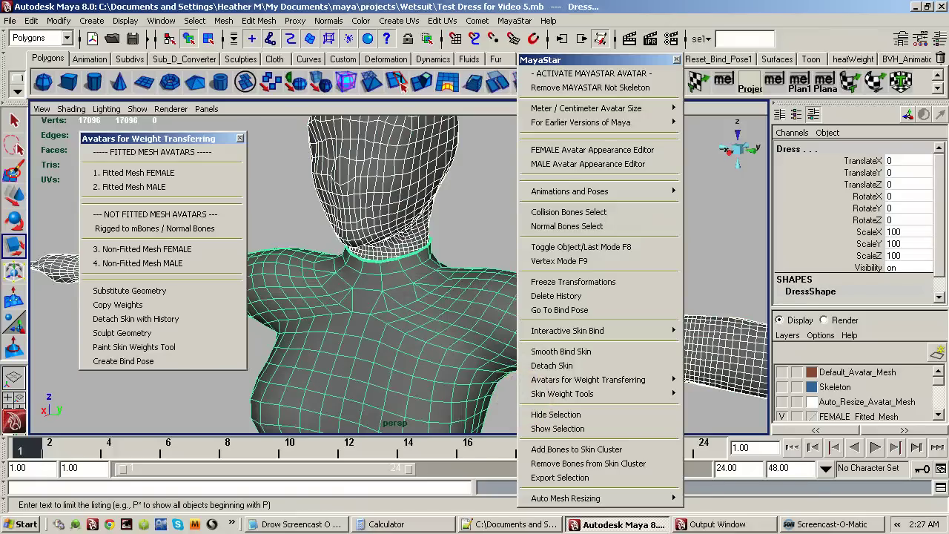
drag(948, 61, 659, 57)
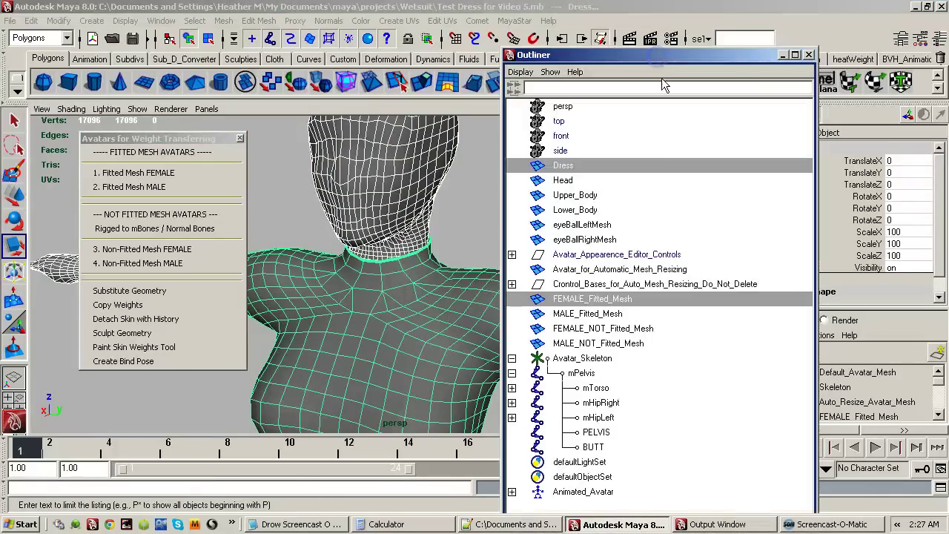
click(611, 296)
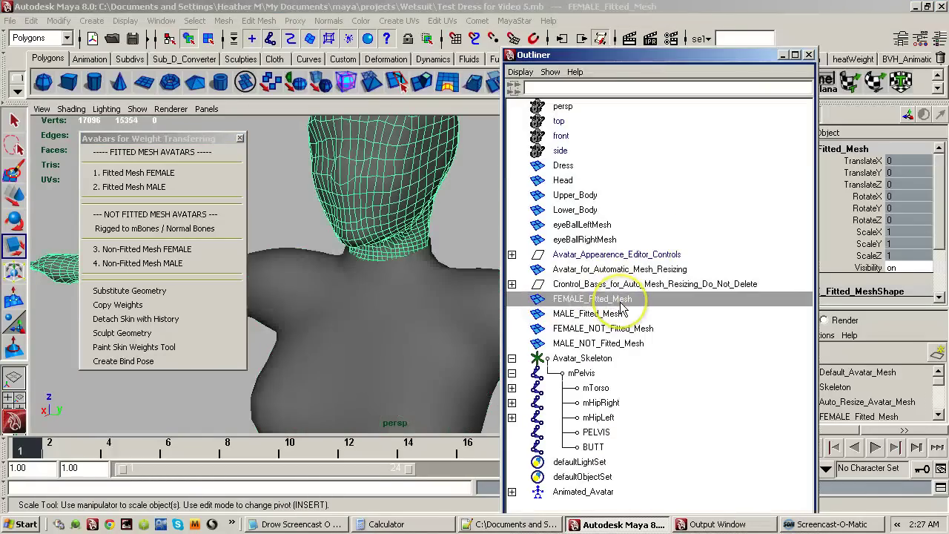
click(584, 303)
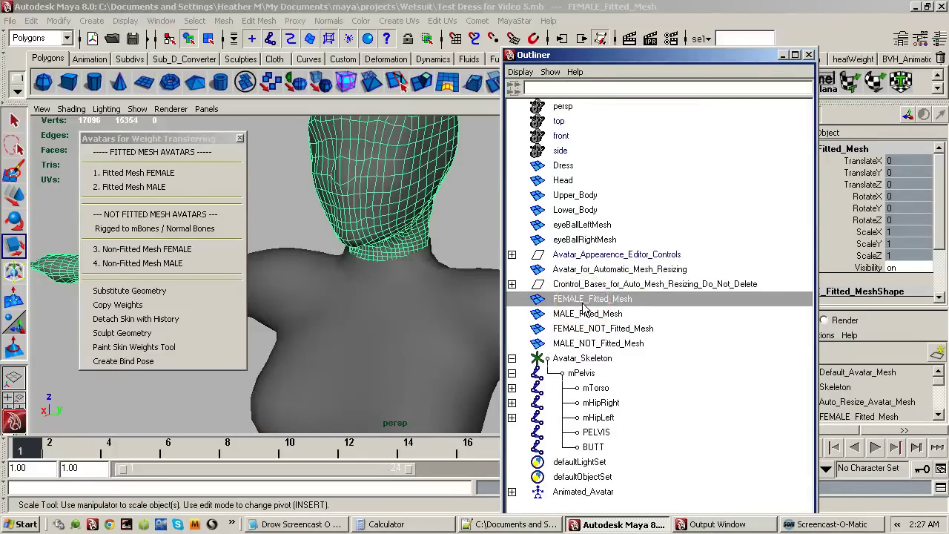
click(612, 305)
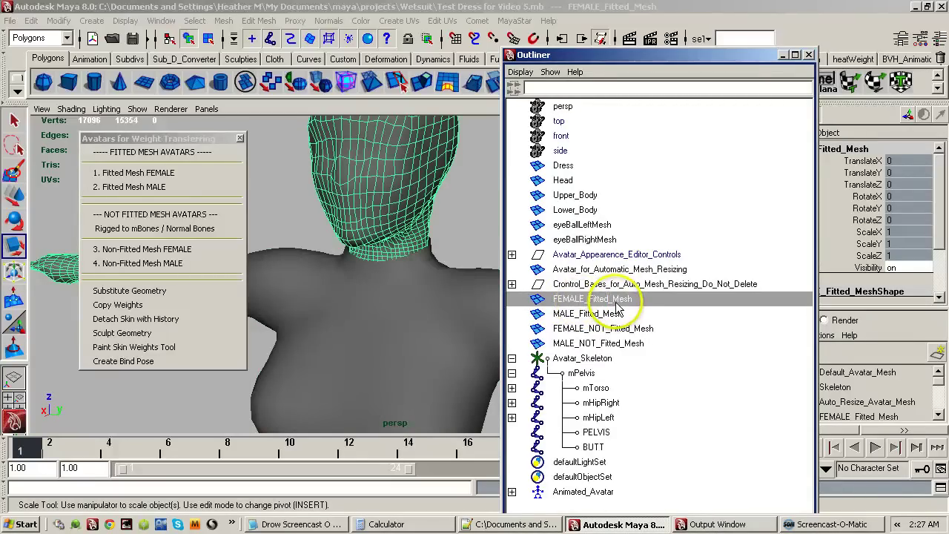
ctrl+click(564, 166)
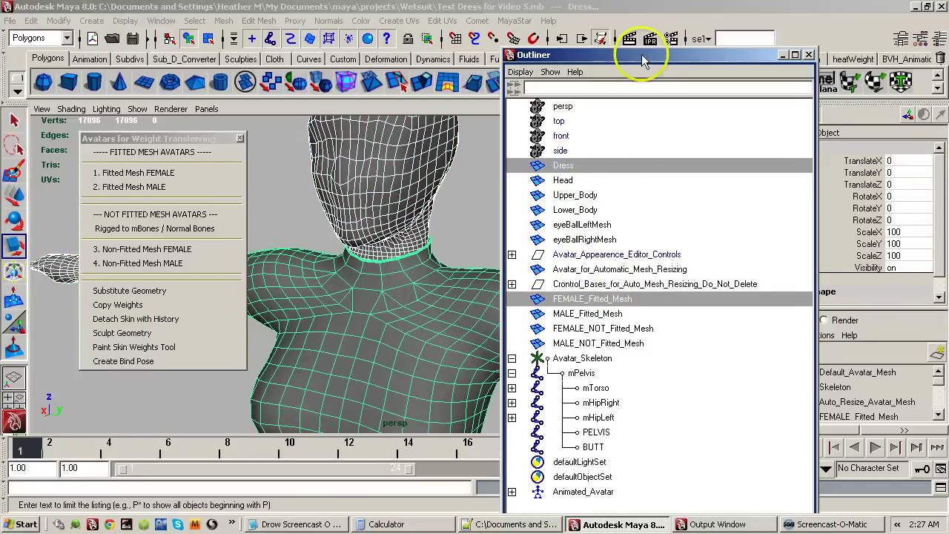
Substitute the Dress geometry into the skinned FEMALE_Fitted_Mesh, with Retain old geometry and Disable non-skin deformers both turned off.
click(808, 55)
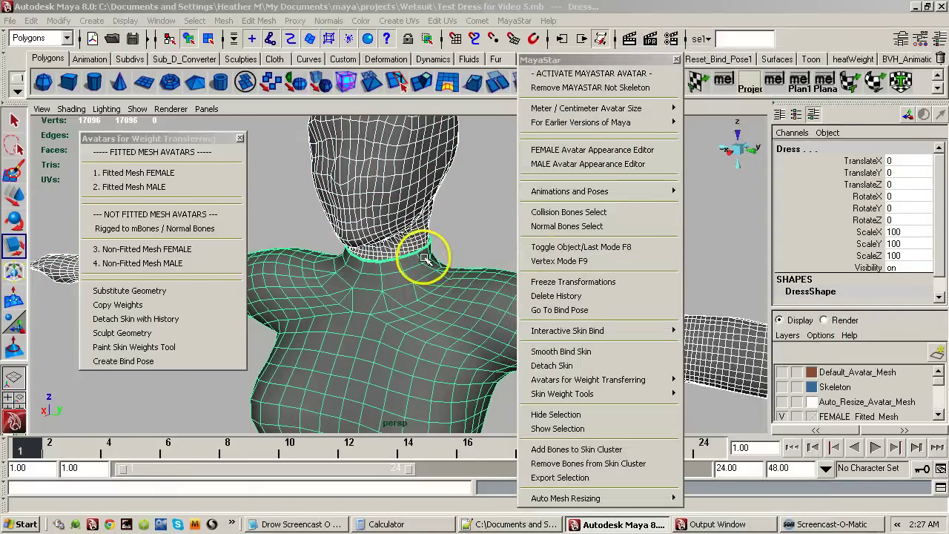
click(181, 294)
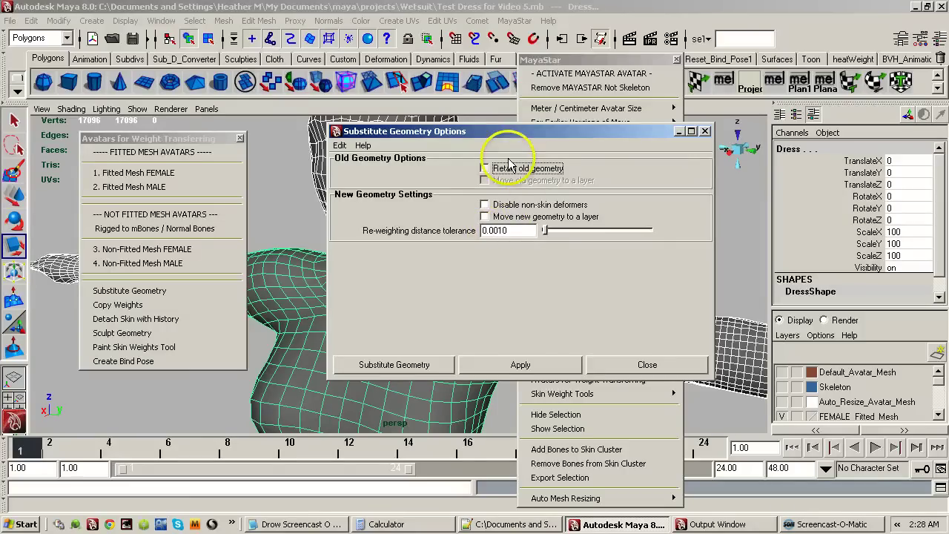
click(486, 206)
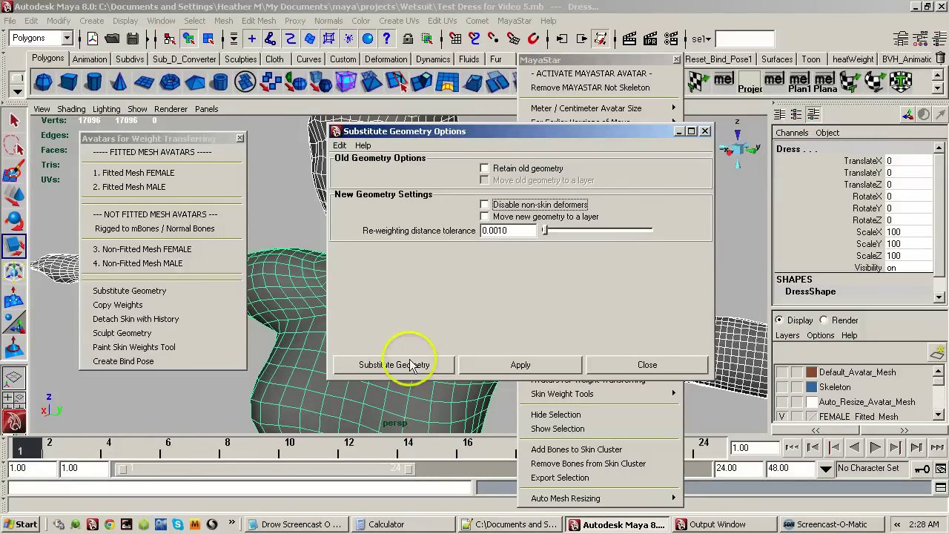
drag(497, 133, 668, 106)
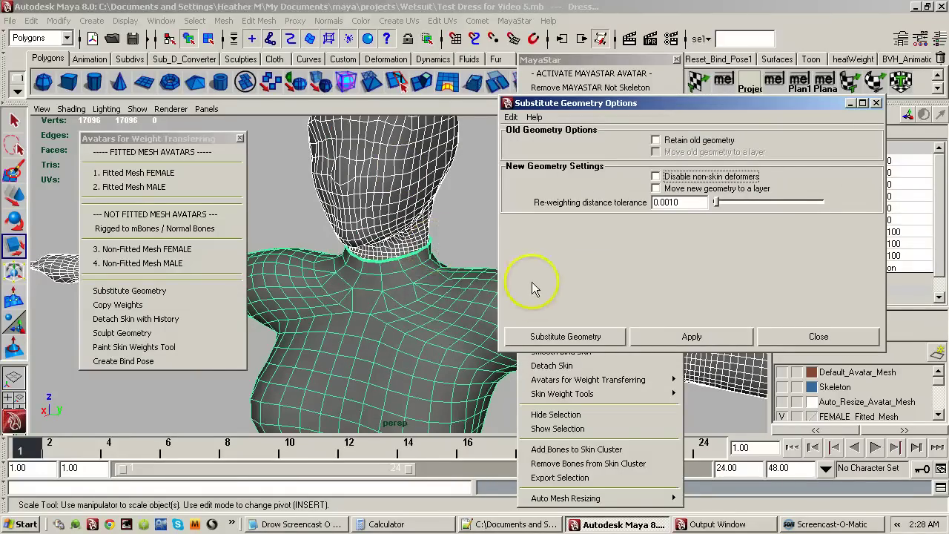
click(534, 337)
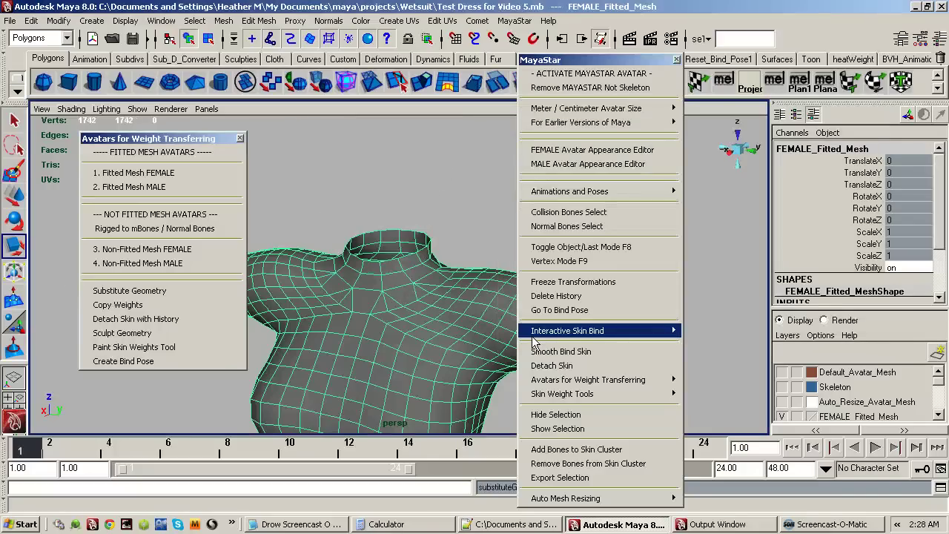
click(355, 331)
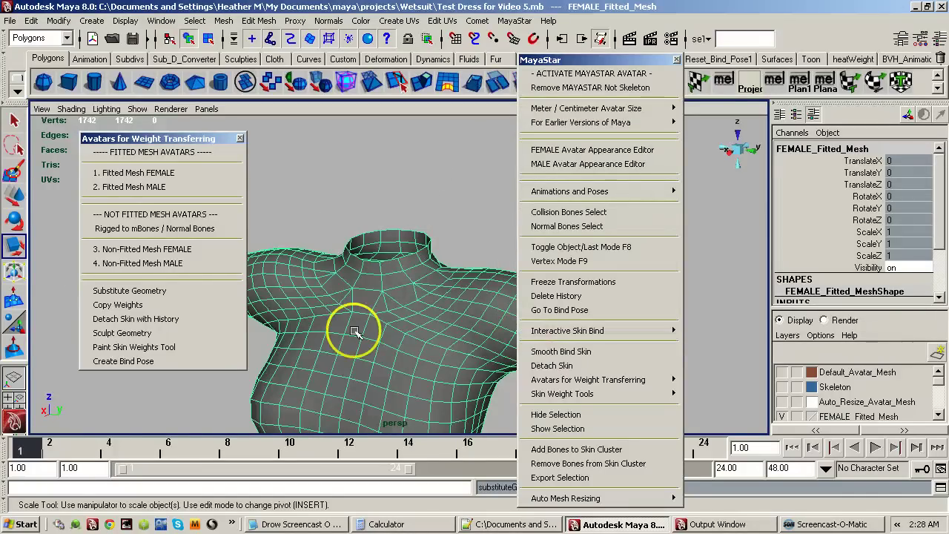
Inspect the substituted dress and check its layer assignment by toggling the FEMALE_Fitted_Mesh layer's visibility off and on.
alt+middle_drag(402, 296, 398, 221)
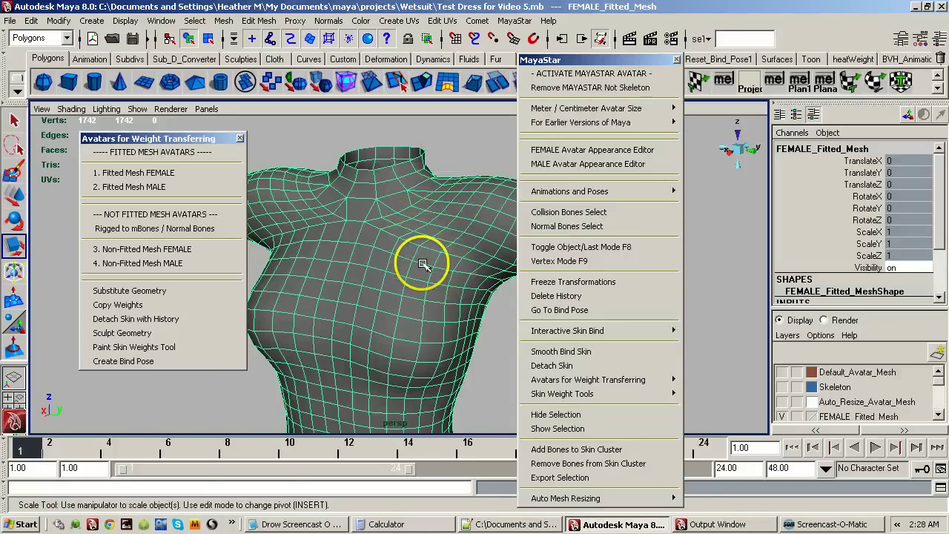
scroll(345, 314, down, 5)
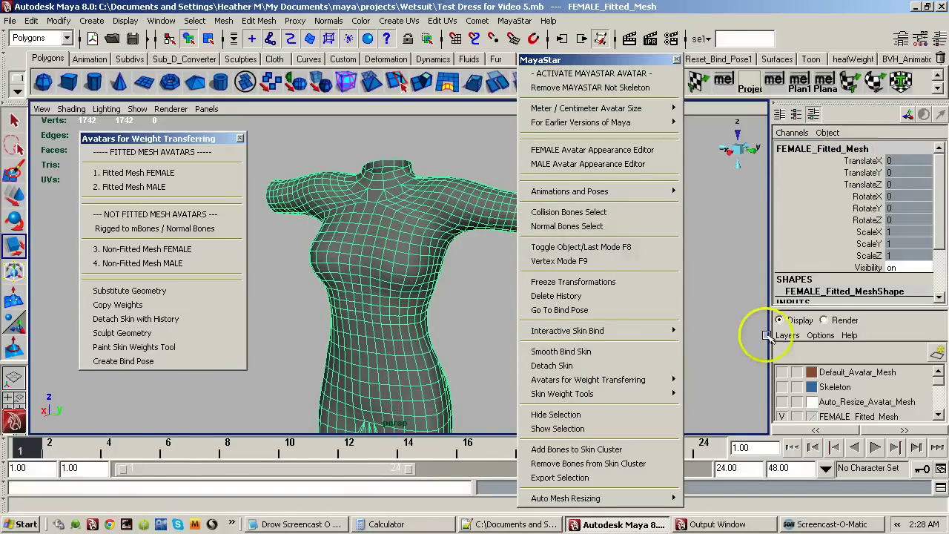
click(783, 416)
click(783, 416)
click(784, 418)
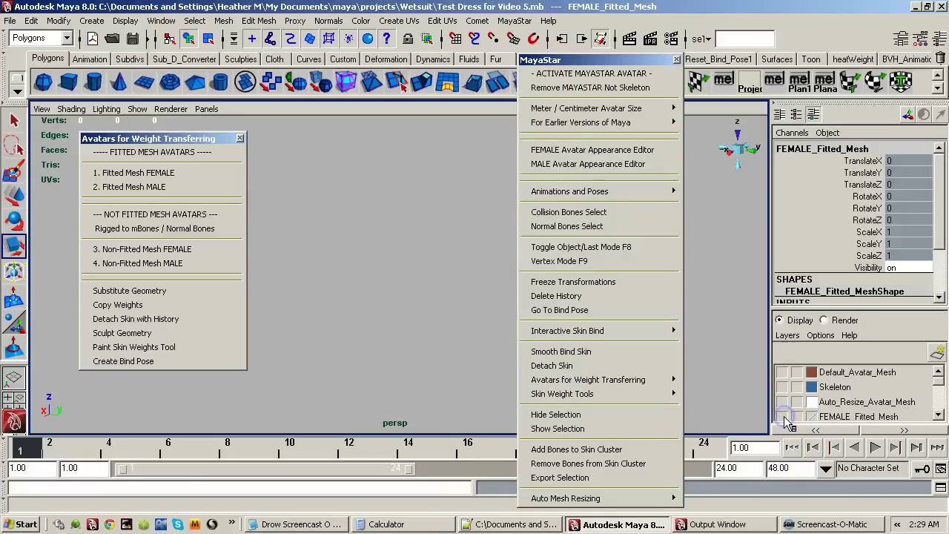
click(784, 418)
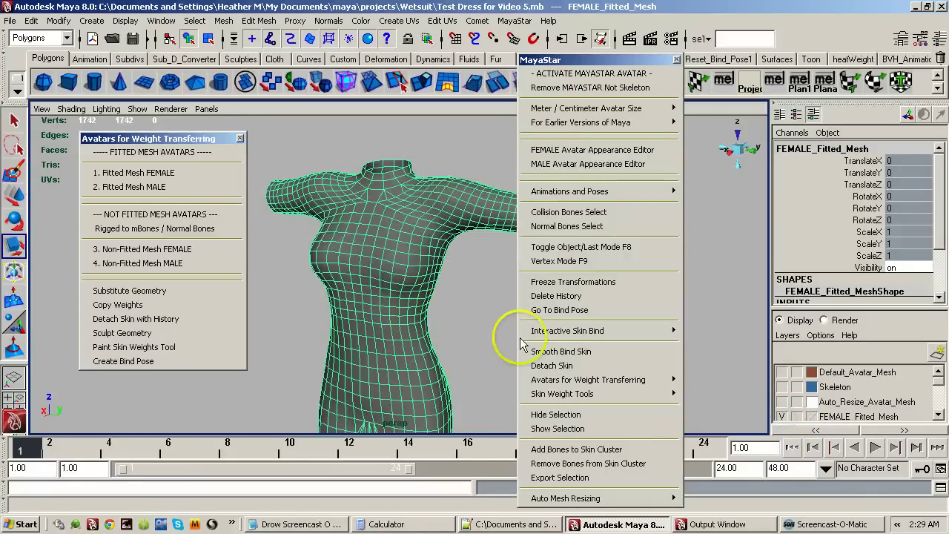
Show the Default_Avatar_Mesh layer and view the dress on the avatar's body from an angle.
click(783, 372)
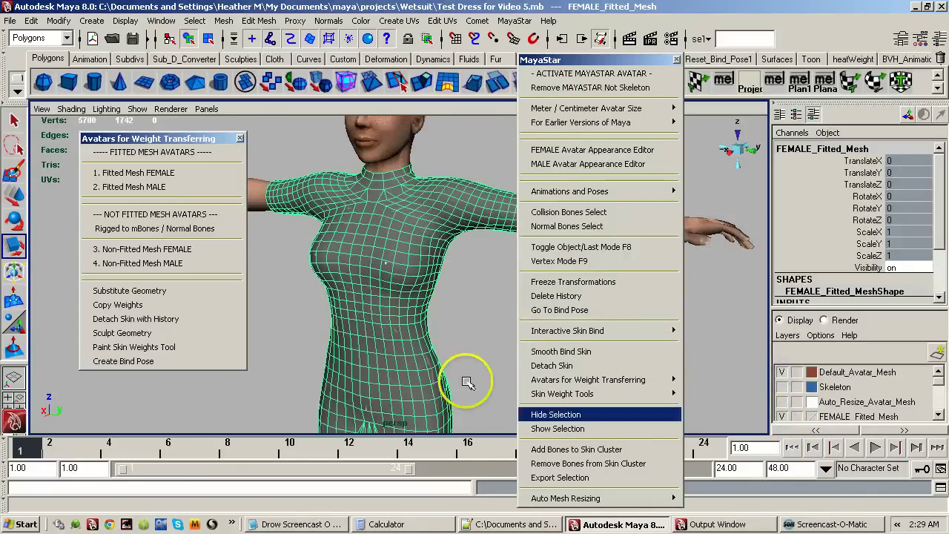
alt+right_drag(370, 345, 495, 295)
alt+drag(495, 296, 424, 305)
alt+right_drag(423, 305, 358, 324)
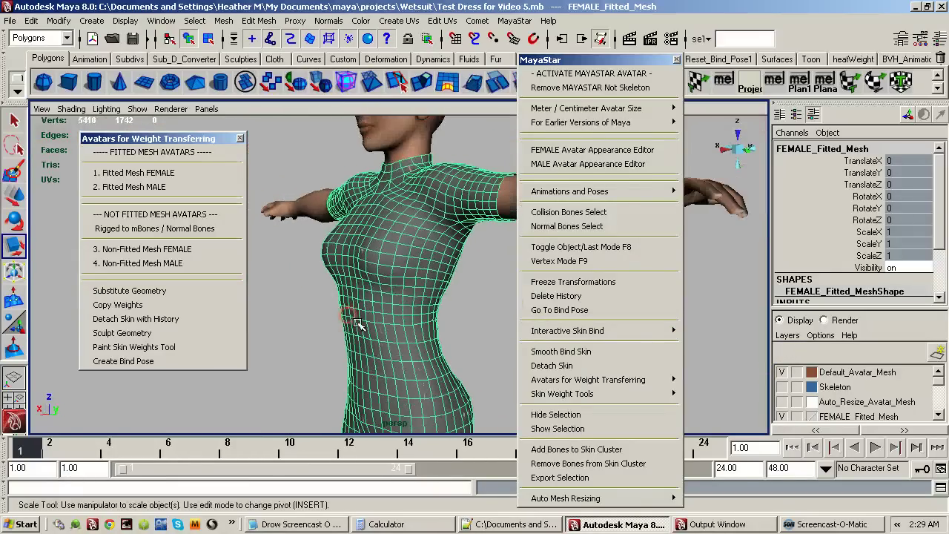
Detach the Animations and Poses list as a floating palette, load the Run animation and start playback.
click(618, 194)
click(741, 189)
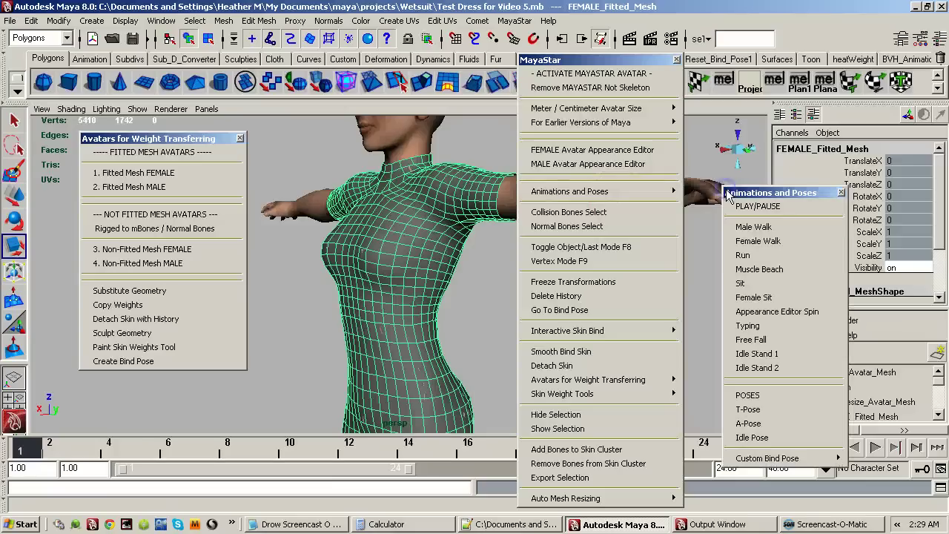
click(745, 256)
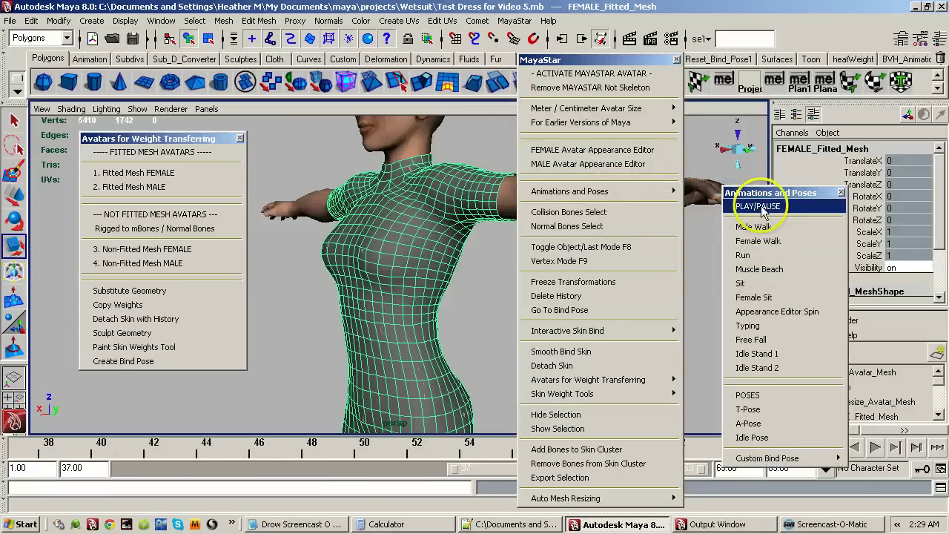
click(764, 206)
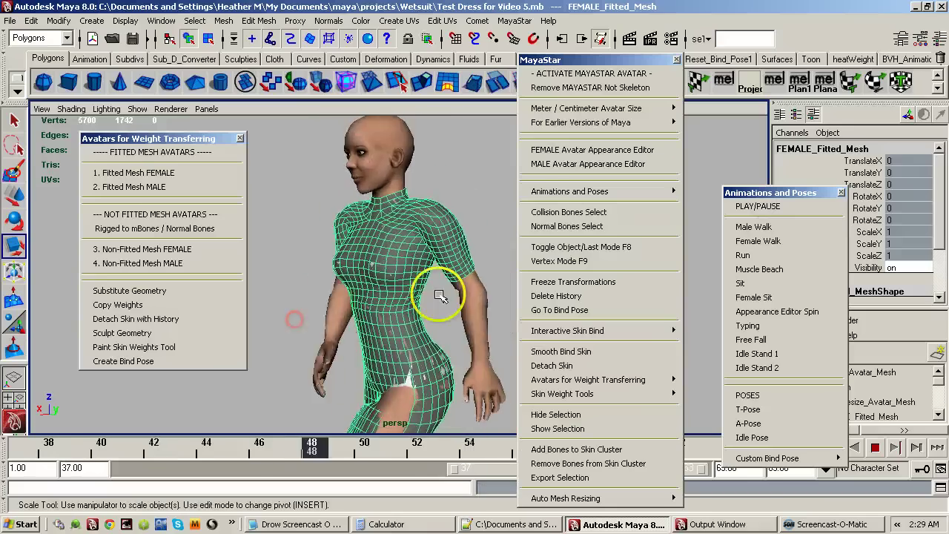
Examine how the dress deforms on the running avatar, at close range and full torso, from several angles.
alt+drag(326, 325, 406, 308)
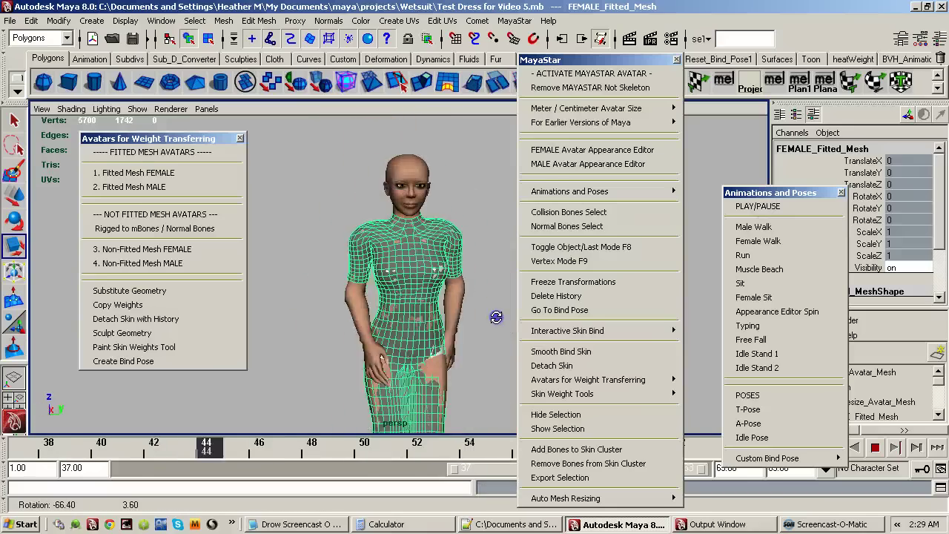
alt+right_drag(441, 292, 511, 292)
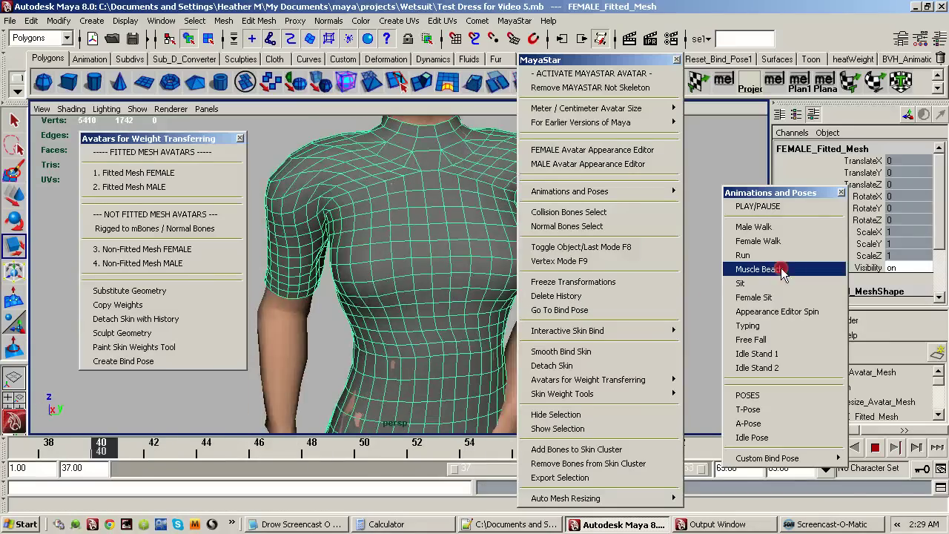
click(781, 269)
alt+right_drag(410, 283, 220, 313)
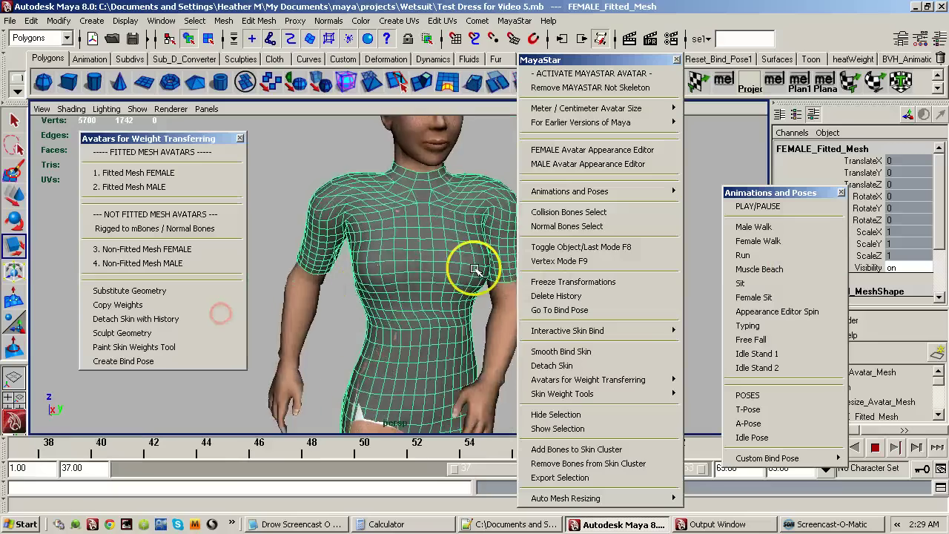
alt+right_drag(475, 271, 275, 271)
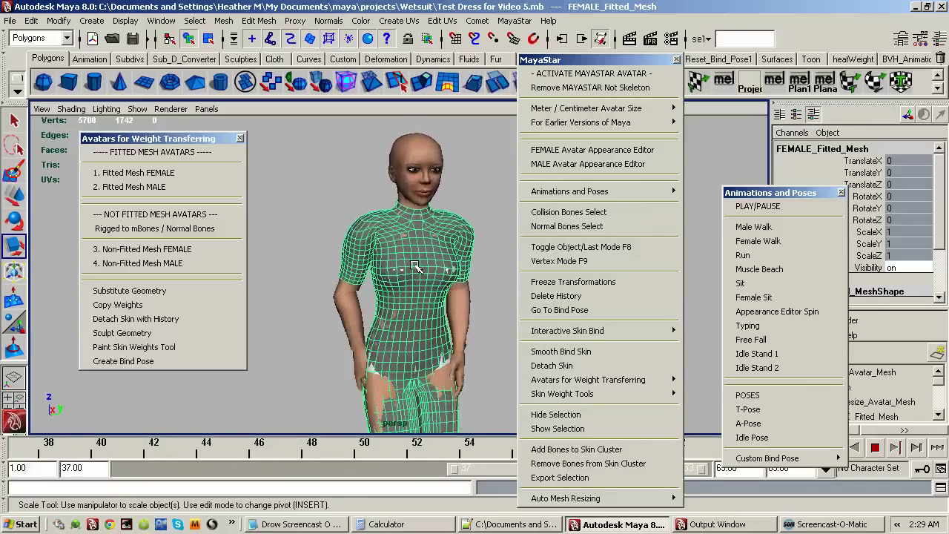
alt+right_drag(393, 240, 444, 242)
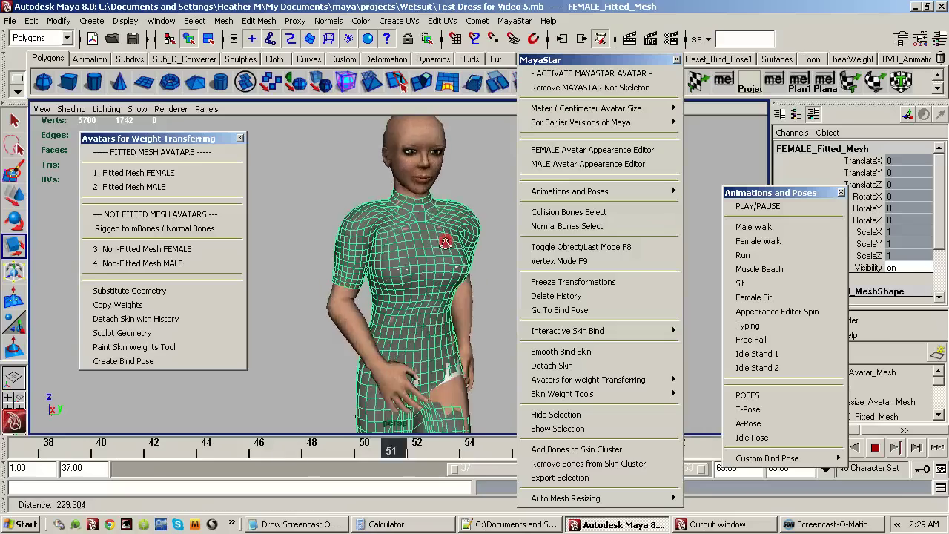
alt+right_drag(521, 240, 788, 218)
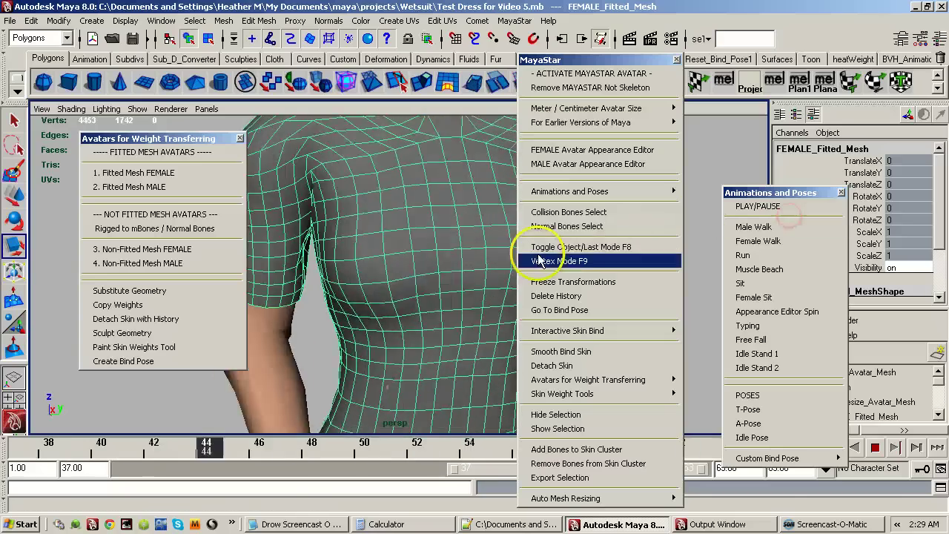
alt+drag(457, 258, 447, 260)
key(r)
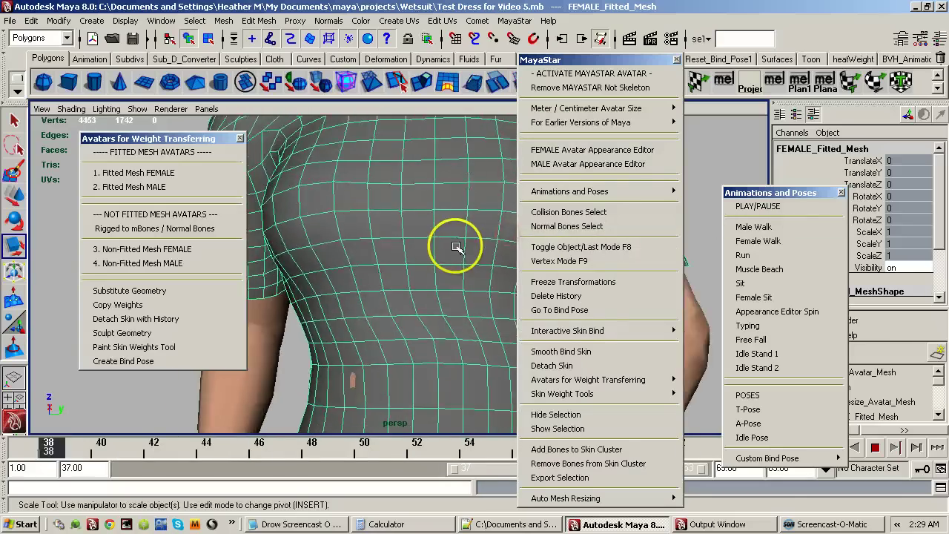
alt+right_drag(392, 254, 274, 266)
alt+drag(433, 256, 366, 275)
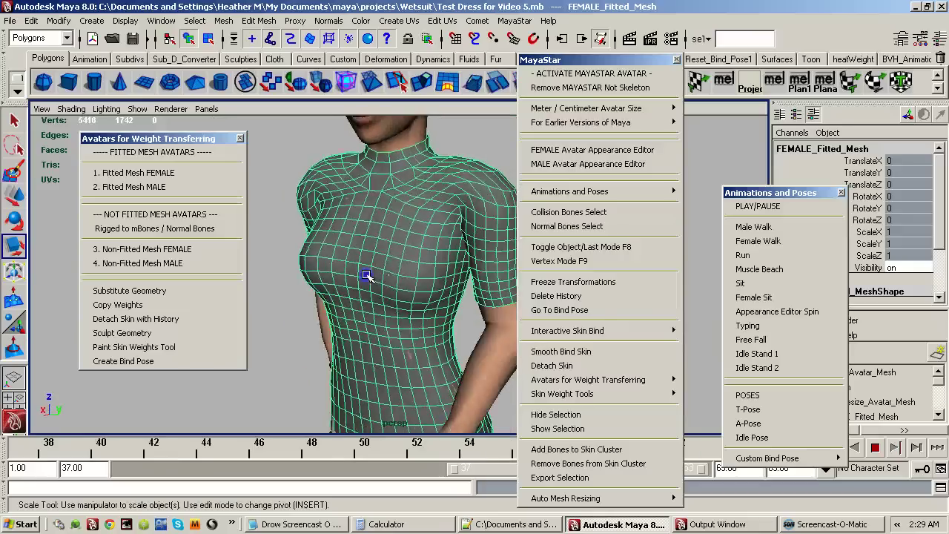
Pause the running animation and return the avatar to its bind pose.
click(757, 206)
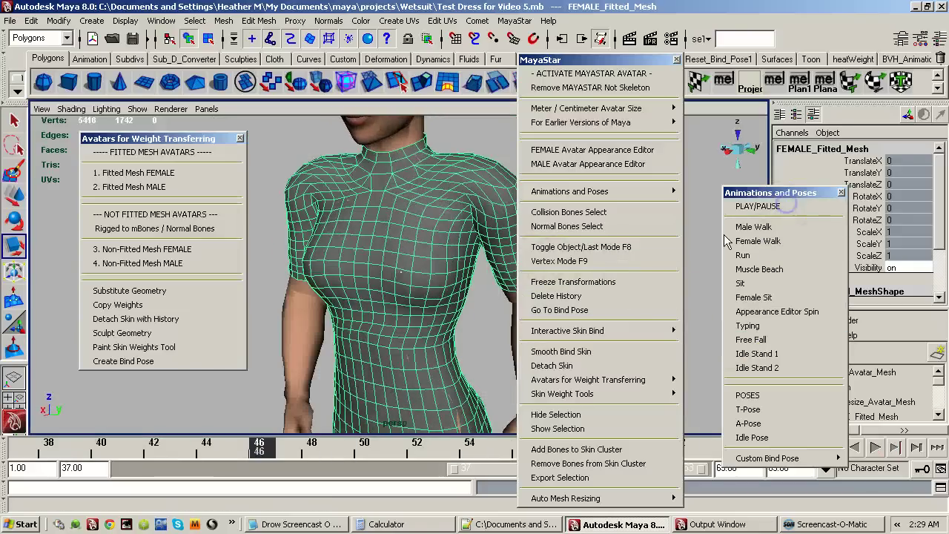
click(566, 310)
alt+drag(356, 313, 421, 320)
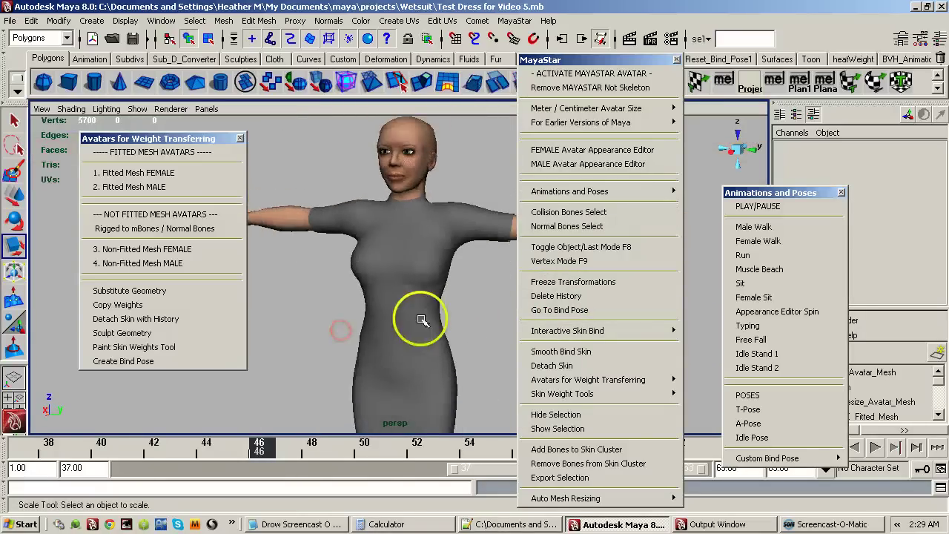
Set the female avatar's torso Breast Size to 100 in the appearance editor and inspect how the dress follows.
click(597, 151)
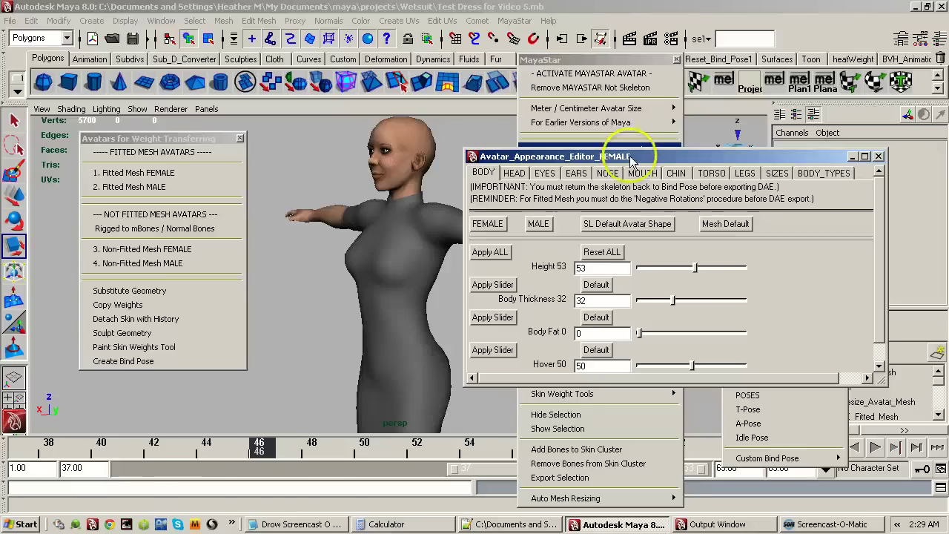
click(719, 173)
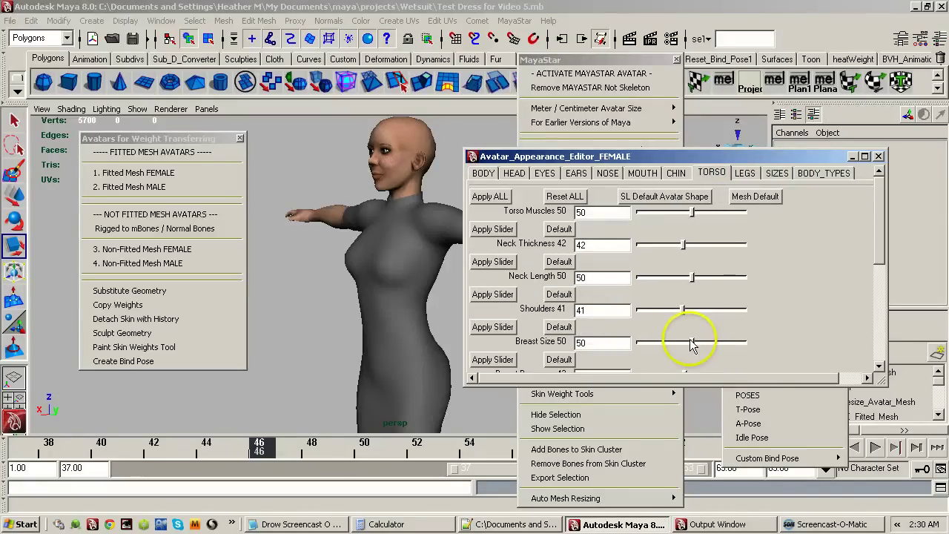
drag(689, 342, 731, 342)
drag(697, 343, 752, 326)
alt+drag(399, 332, 430, 317)
alt+right_drag(383, 322, 345, 324)
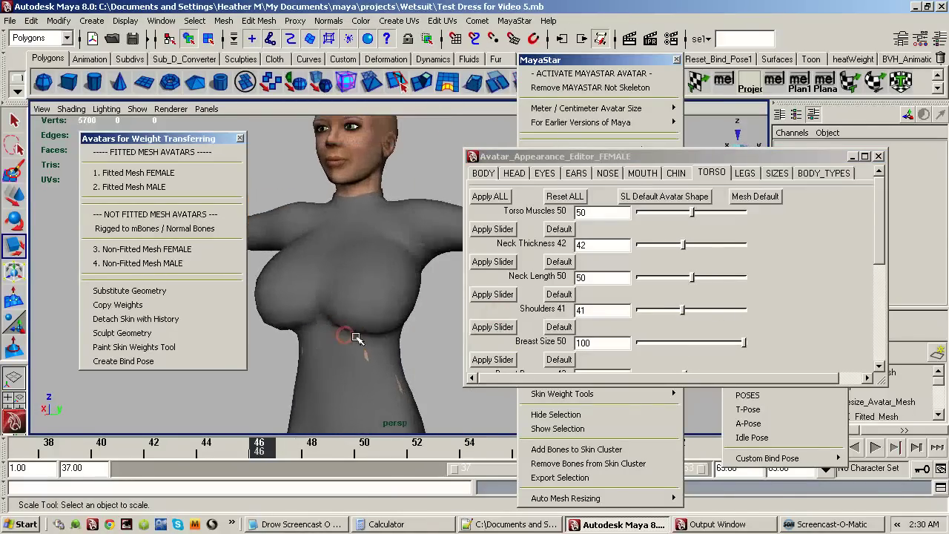
click(416, 330)
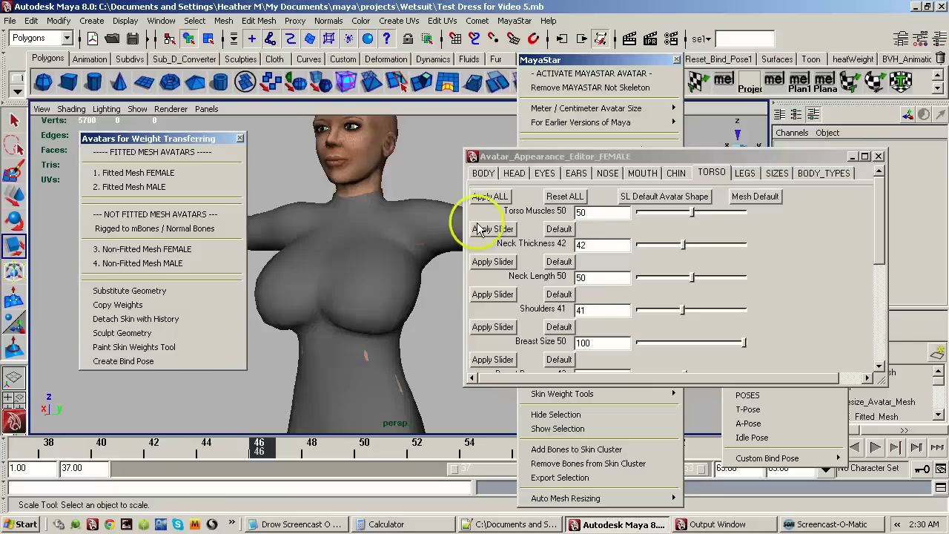
Apply the Waif fitted mesh body type and inspect the dress around the chest for avatar skin poking through.
click(825, 175)
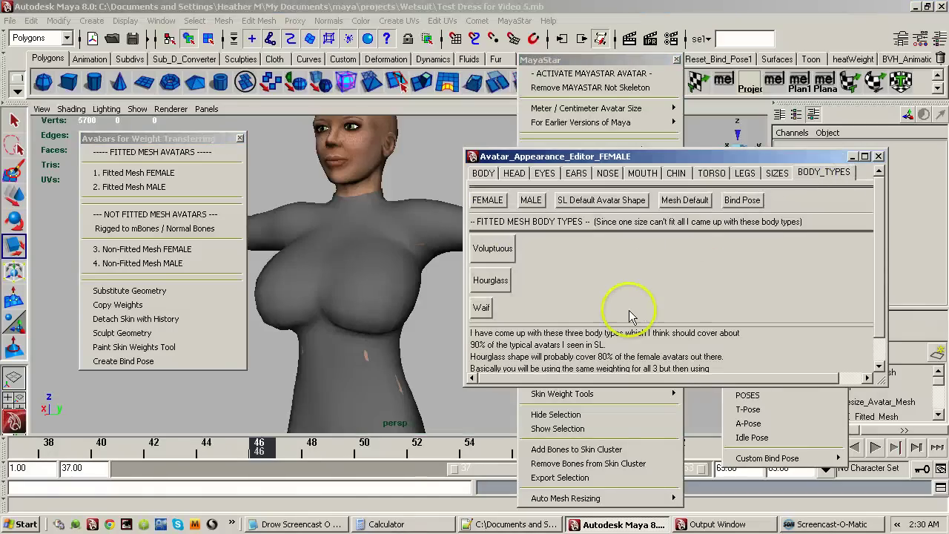
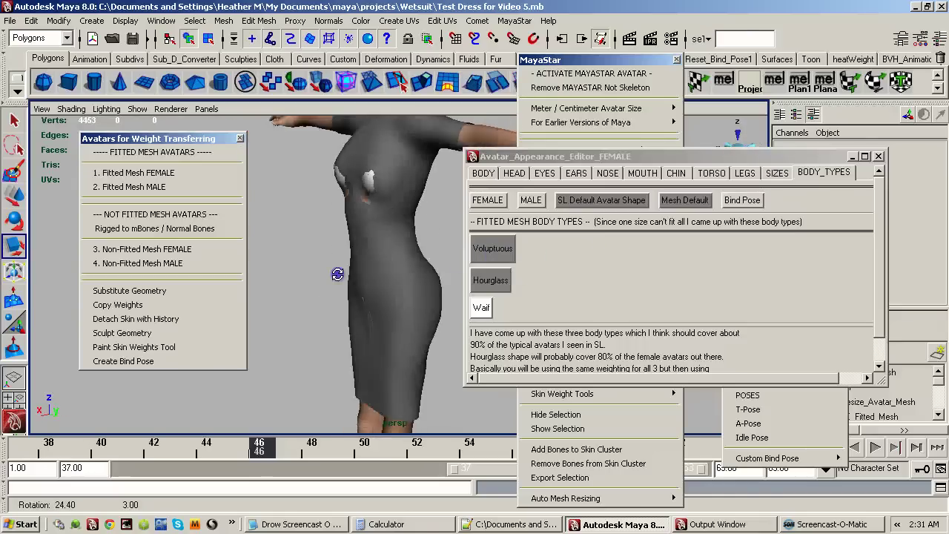
alt+middle_drag(344, 257, 334, 311)
alt+right_drag(334, 312, 411, 282)
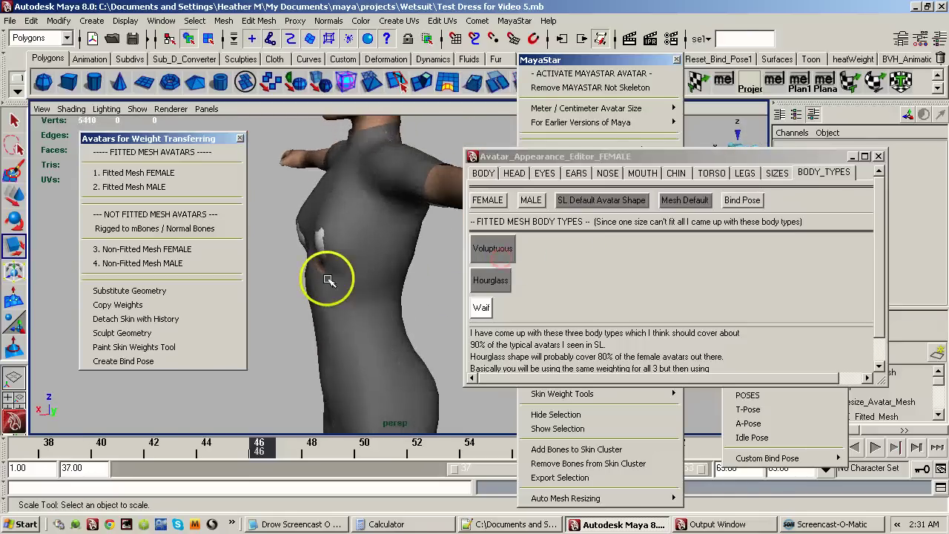
alt+drag(275, 275, 351, 282)
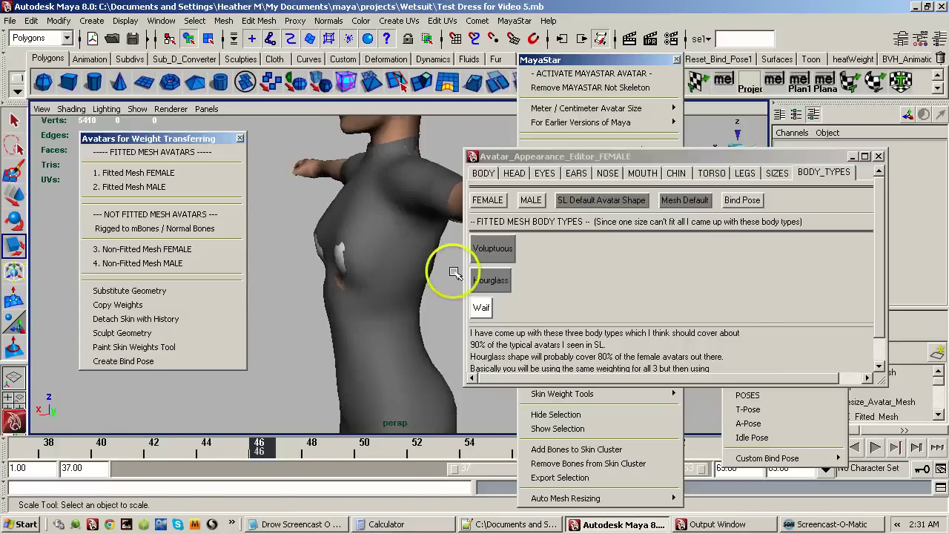
Apply the Hourglass fitted mesh body type and inspect the dress around the waist and hips from the side.
click(489, 280)
alt+right_drag(377, 280, 310, 301)
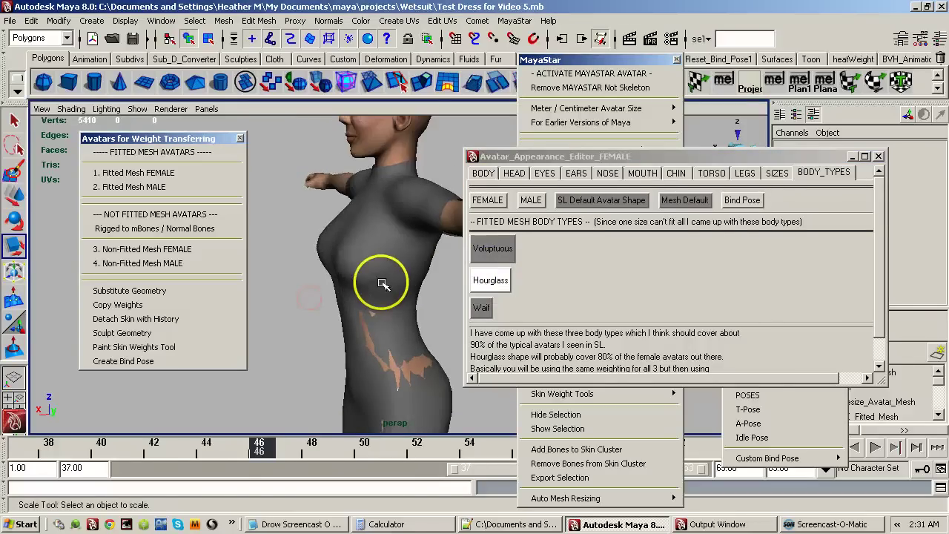
alt+drag(381, 283, 306, 269)
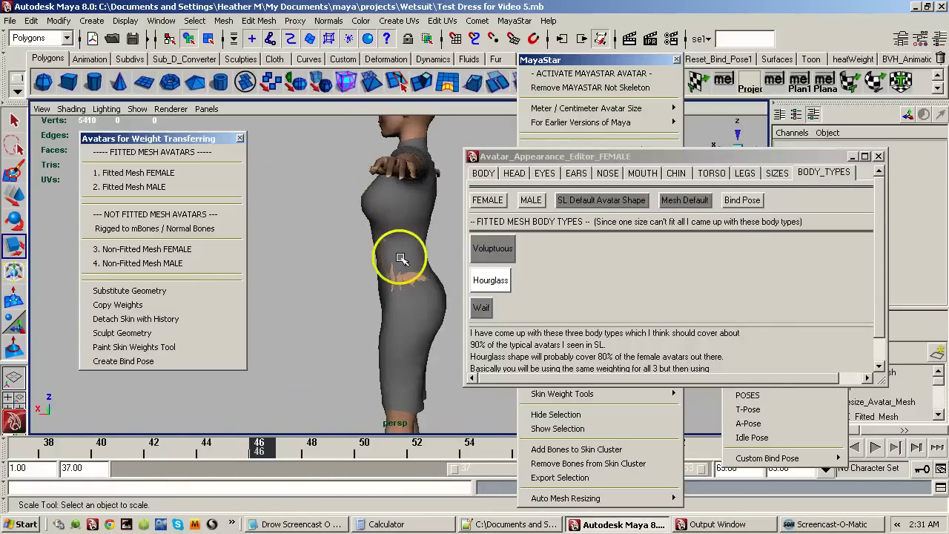
Examine the Hourglass-shaped dress from the back and front, and check its wireframe against the avatar body.
alt+drag(401, 258, 246, 263)
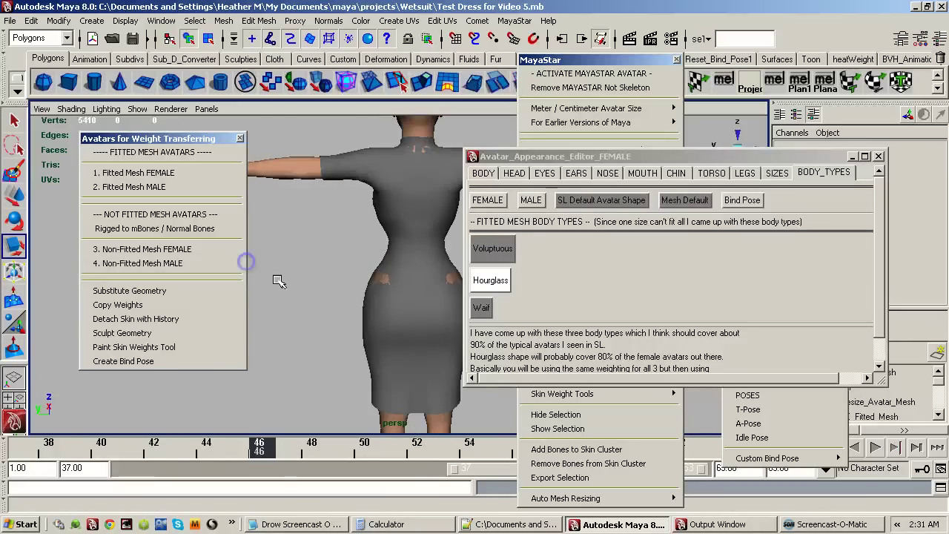
alt+drag(357, 284, 458, 299)
alt+drag(387, 295, 415, 299)
alt+middle_drag(394, 284, 393, 306)
click(354, 267)
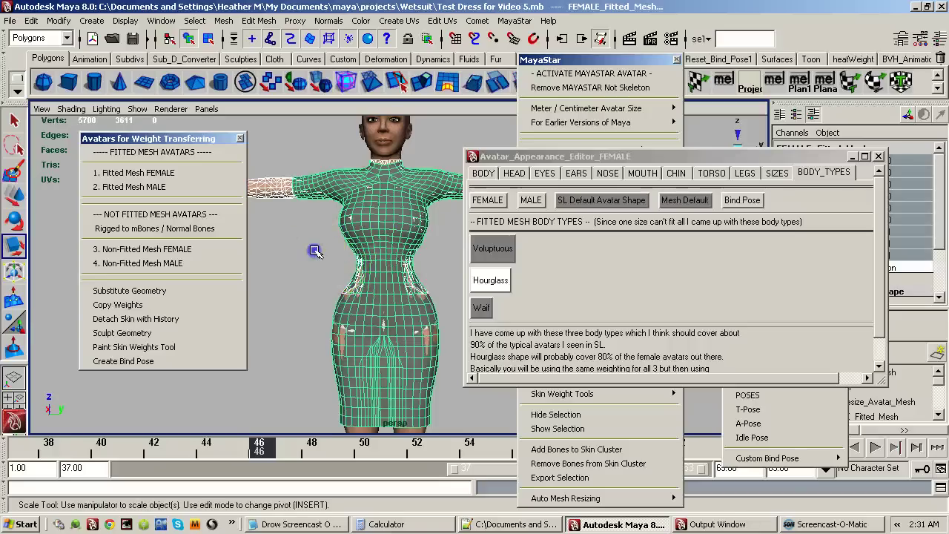
click(345, 233)
Examine the Hourglass-shaped dress up close around the hips and waist, from behind and in front, for avatar skin poking through.
alt+drag(351, 329, 395, 309)
alt+drag(448, 339, 310, 329)
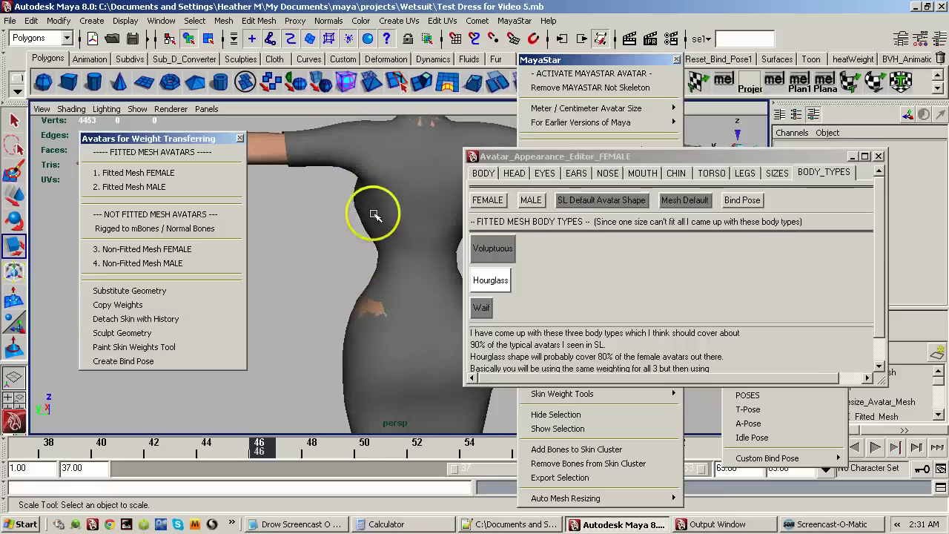
alt+drag(390, 315, 321, 318)
alt+middle_drag(366, 304, 273, 269)
alt+drag(313, 289, 430, 294)
alt+right_drag(322, 303, 302, 306)
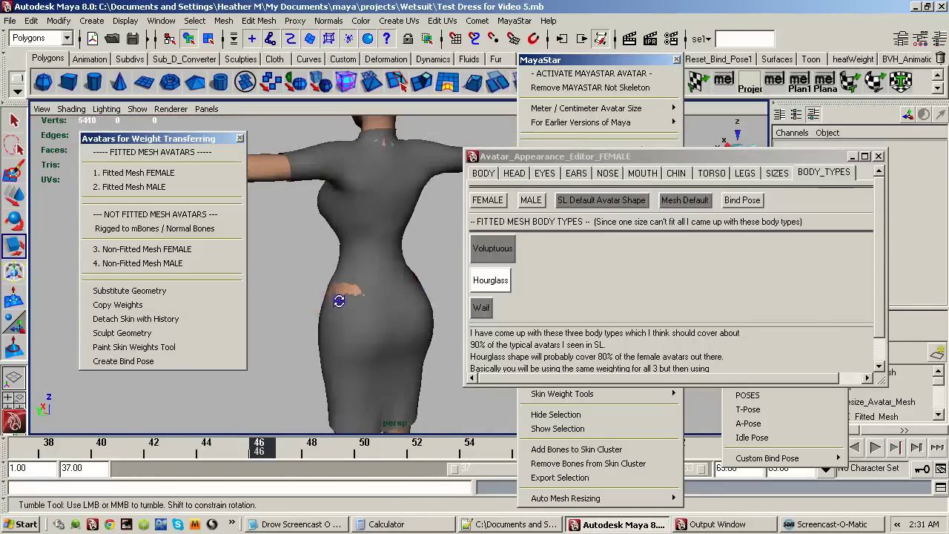
alt+drag(339, 301, 388, 293)
alt+drag(369, 235, 424, 245)
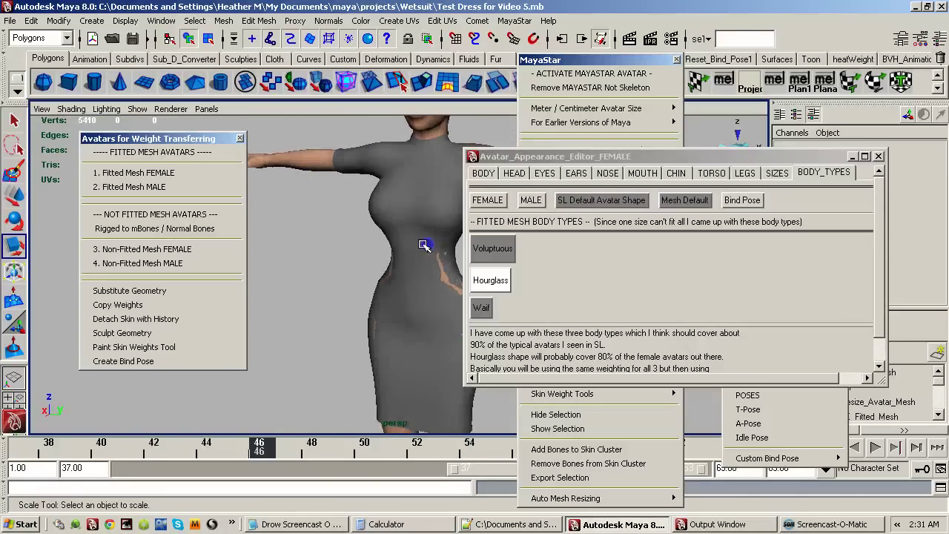
alt+drag(383, 291, 432, 314)
alt+middle_drag(432, 313, 316, 323)
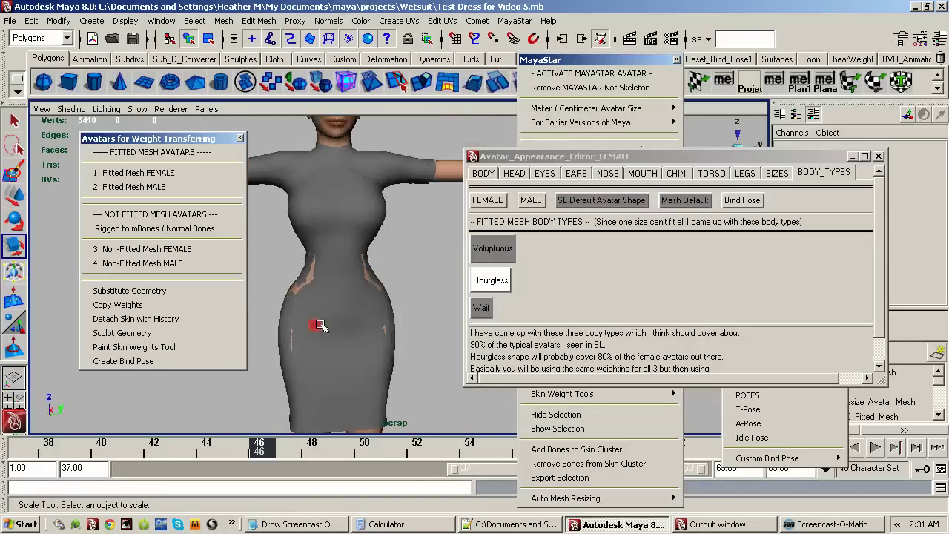
alt+right_drag(322, 324, 409, 299)
alt+drag(439, 300, 398, 307)
Apply the Voluptuous fitted mesh body type and inspect the dress from the side, back and front for avatar skin poking through.
click(493, 251)
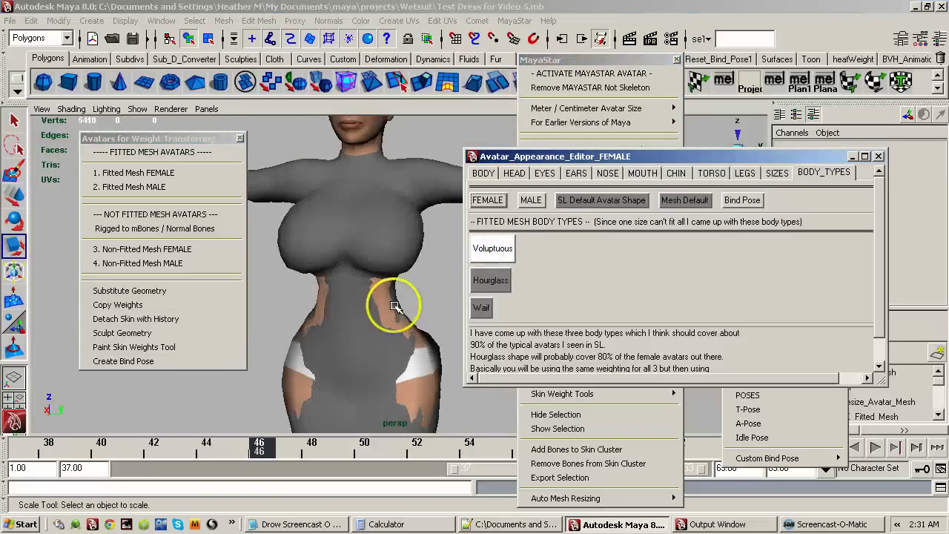
alt+right_drag(392, 297, 306, 315)
alt+drag(306, 315, 251, 300)
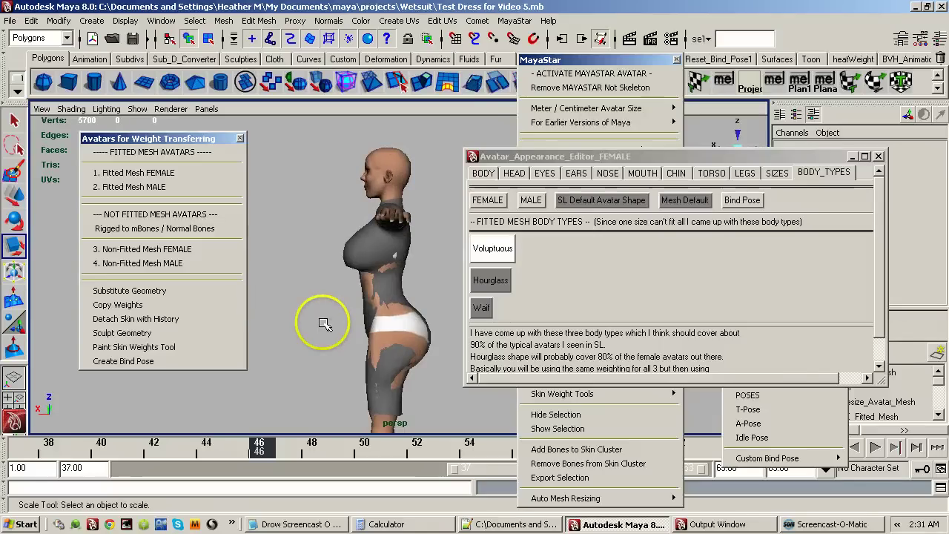
alt+right_drag(328, 325, 393, 314)
alt+drag(390, 317, 303, 320)
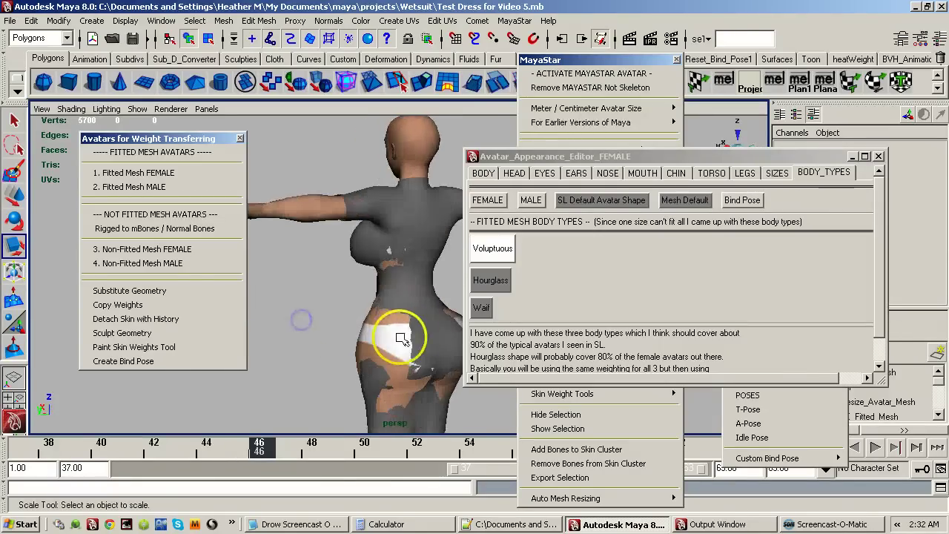
alt+middle_drag(398, 336, 350, 306)
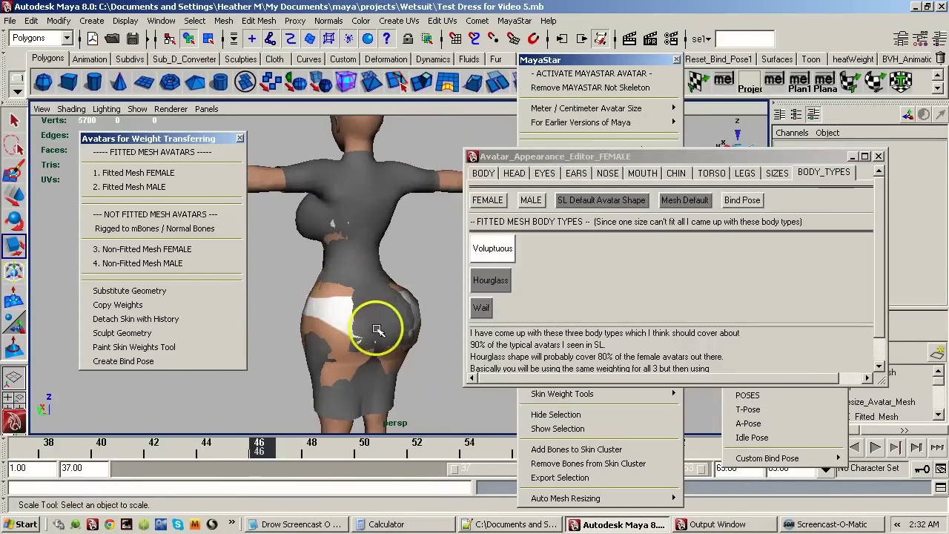
alt+drag(377, 328, 468, 322)
alt+drag(345, 318, 455, 317)
alt+middle_drag(415, 316, 388, 299)
alt+drag(373, 318, 400, 321)
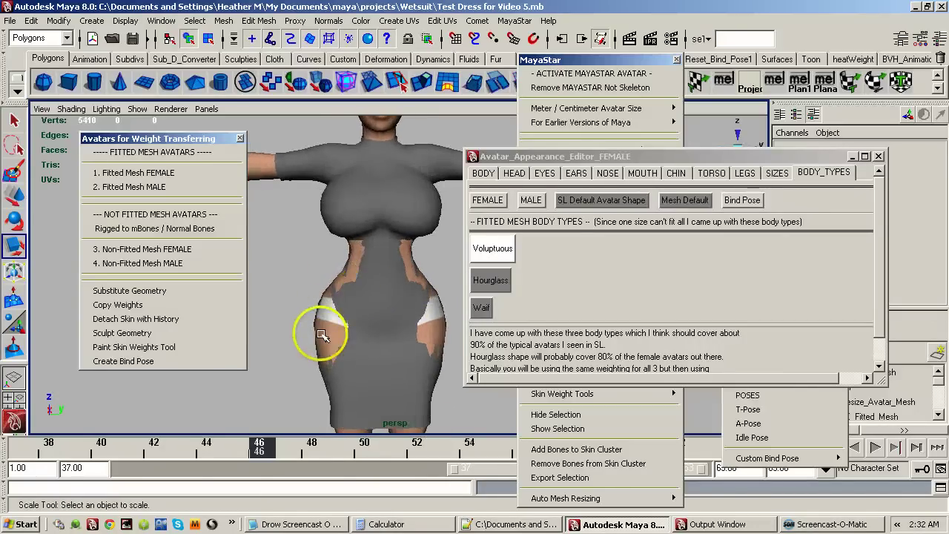
alt+drag(366, 329, 358, 330)
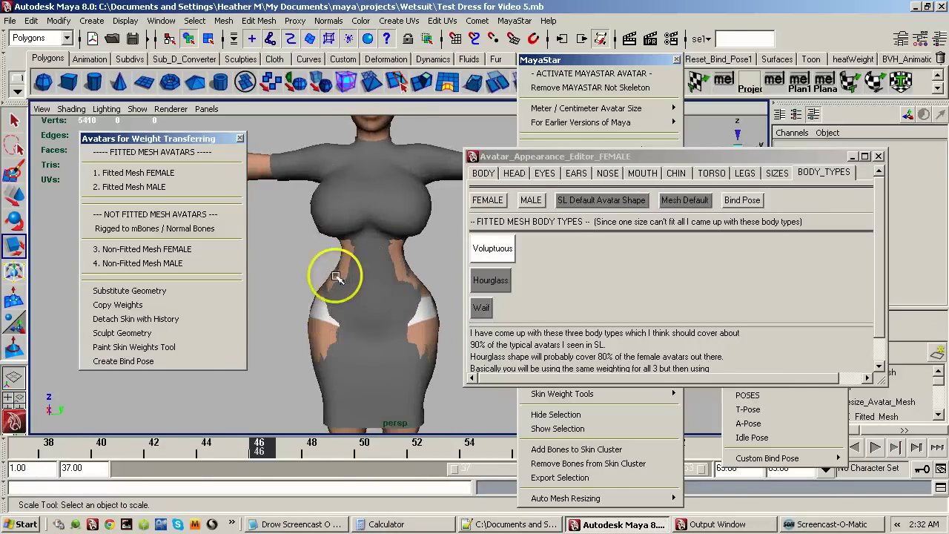
alt+drag(356, 293, 280, 294)
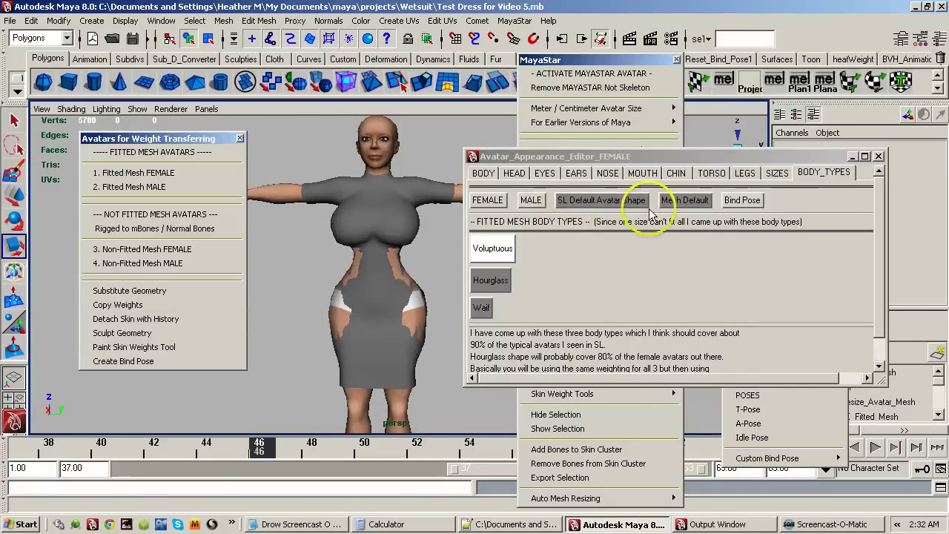
Restore the avatar to the Mesh Default shape.
click(675, 201)
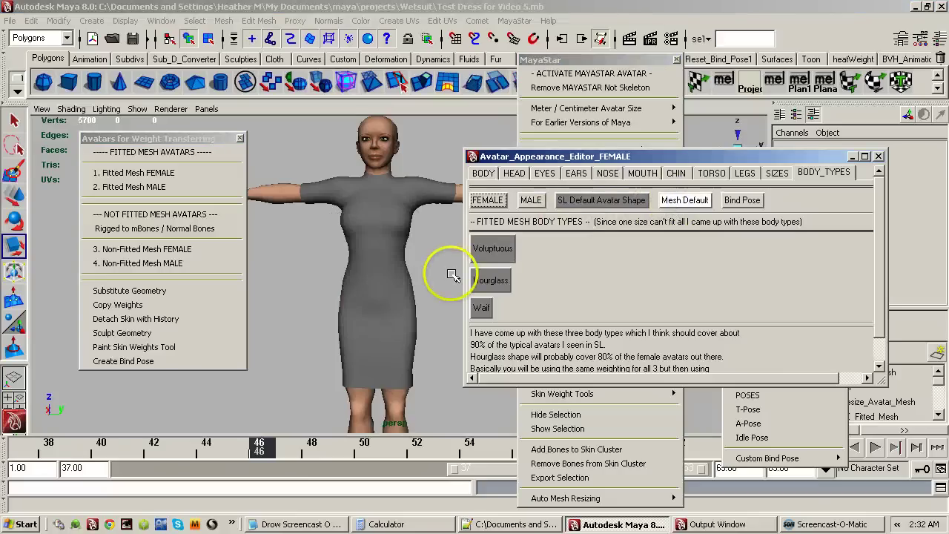
alt+drag(377, 265, 381, 286)
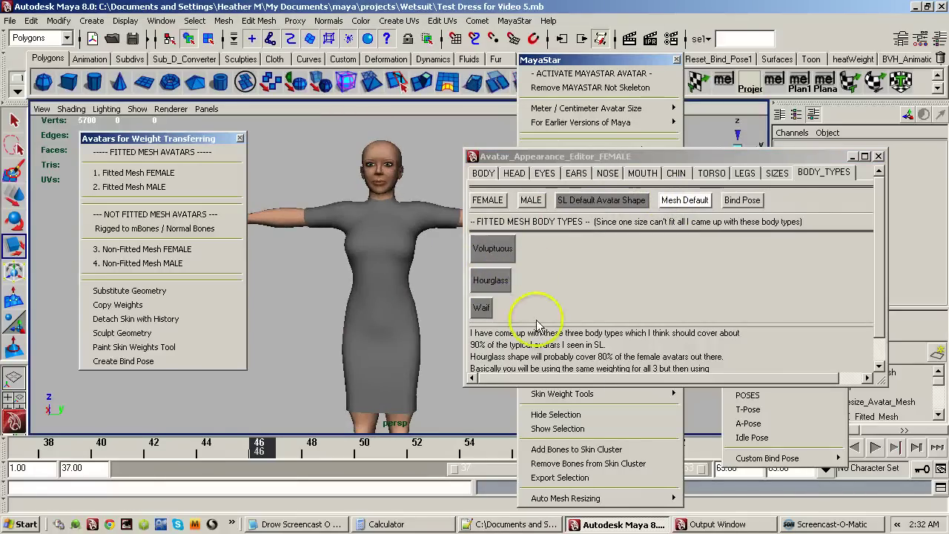
Look through MayaStar's Auto Mesh Resizing options, including Activate Auto Resizing, and return to the female appearance editor.
click(545, 498)
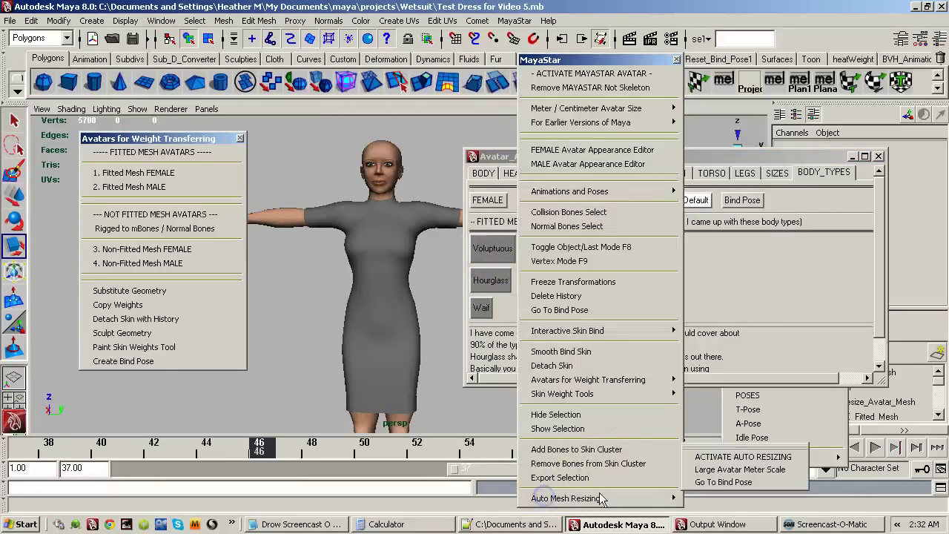
click(668, 498)
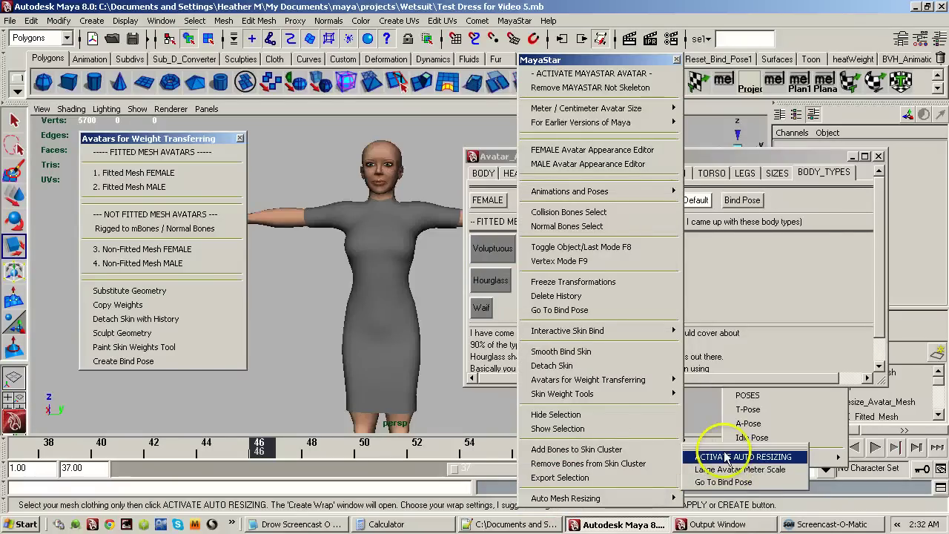
click(722, 457)
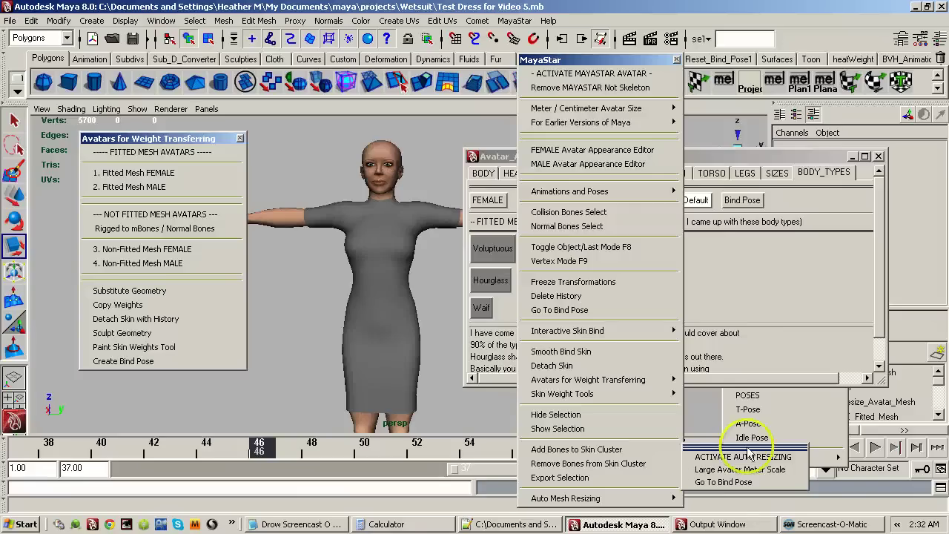
click(748, 455)
click(662, 500)
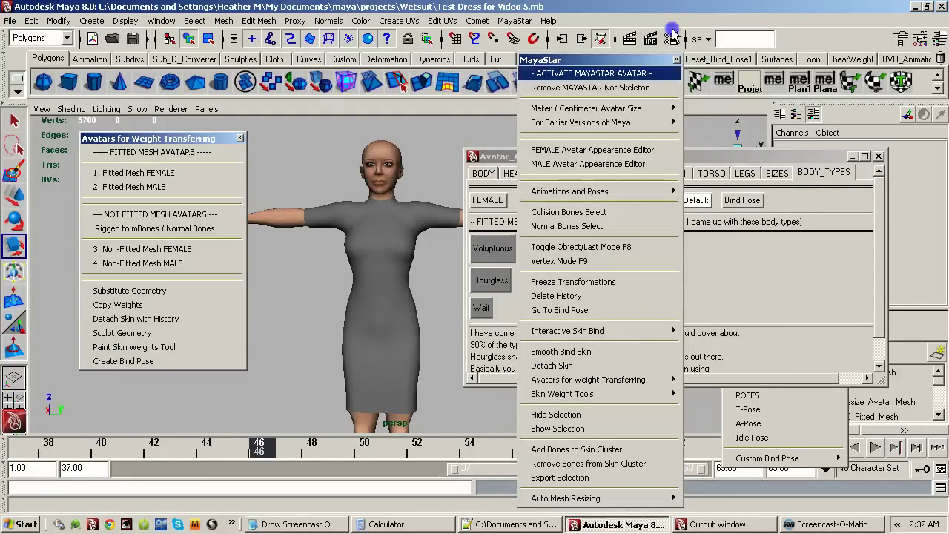
click(765, 157)
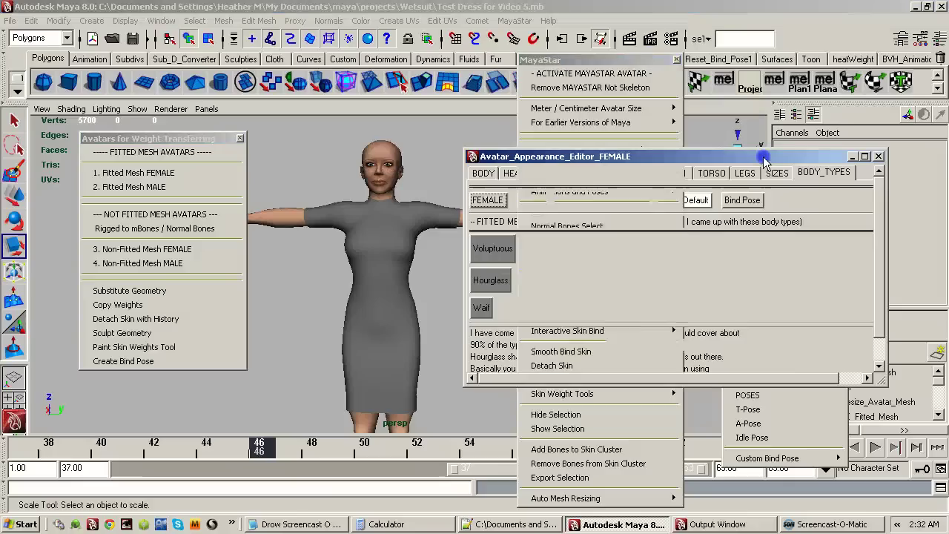
Select the dress mesh in the viewport and move the female appearance editor out of the way.
alt+drag(413, 307, 394, 302)
alt+right_drag(372, 300, 476, 292)
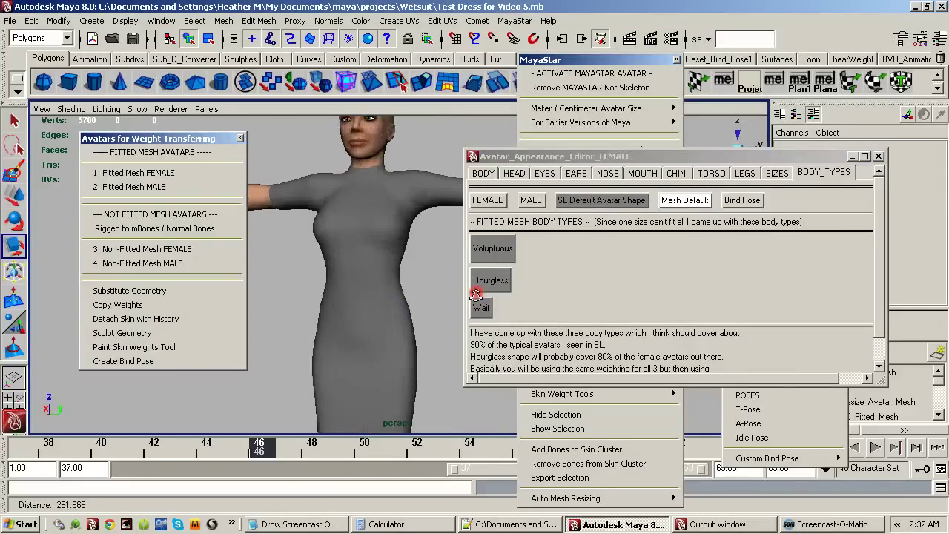
alt+drag(382, 296, 390, 301)
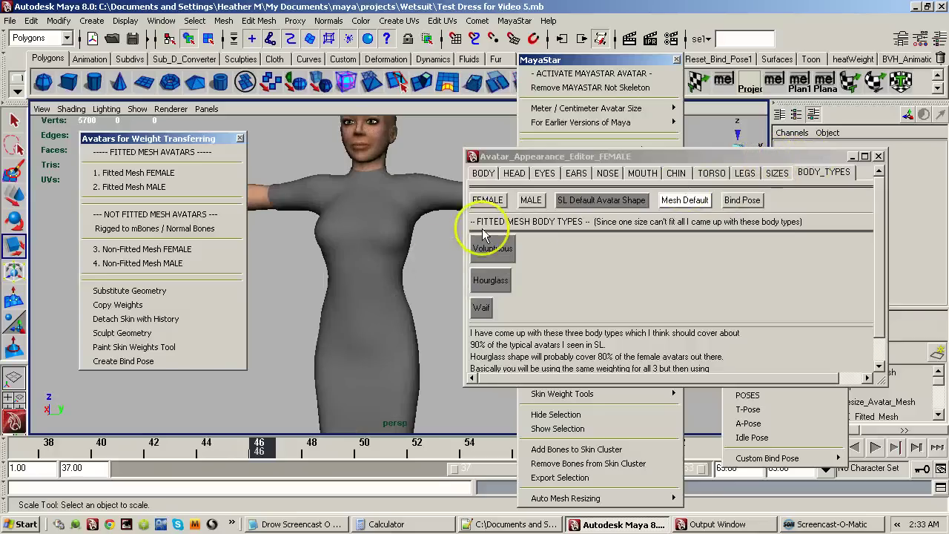
click(408, 311)
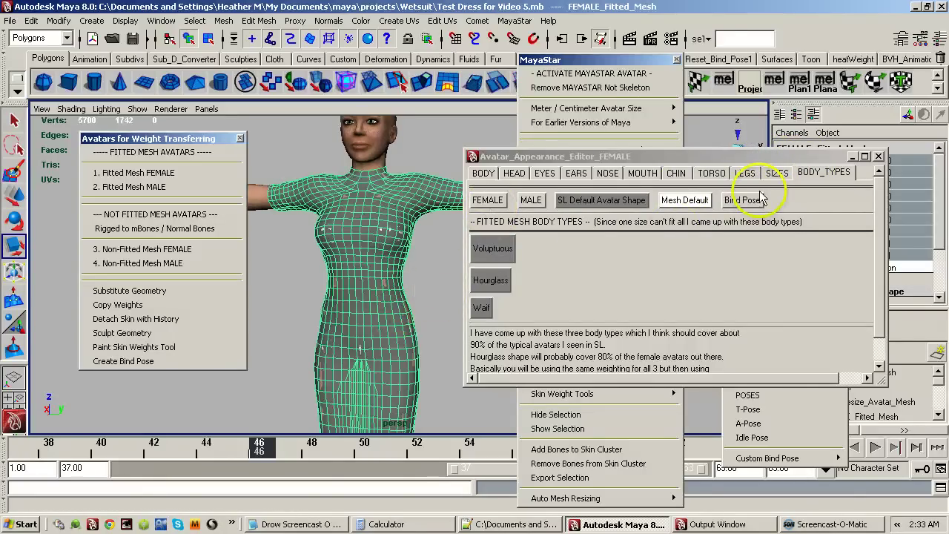
drag(714, 155, 948, 136)
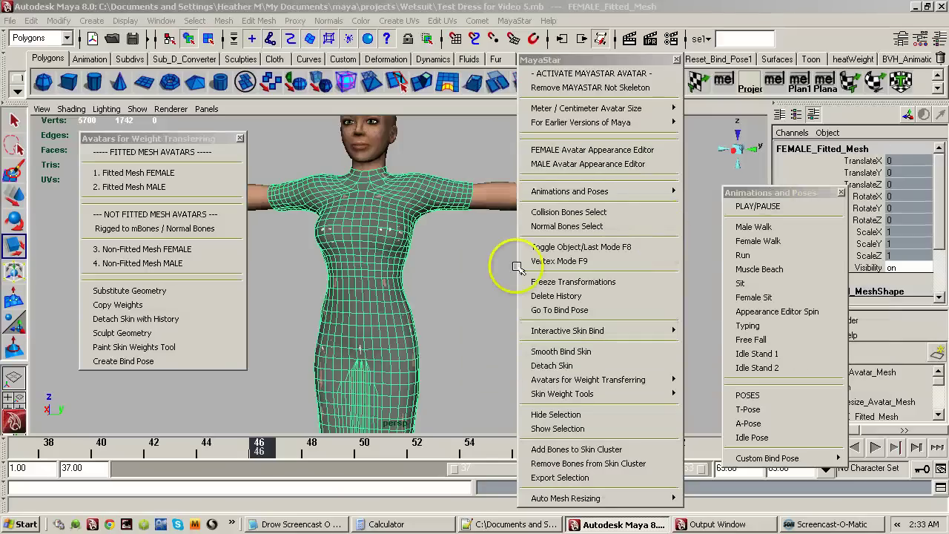
Examine the wireframe edge flow at the centre front of the dress's skirt up close.
alt+right_drag(341, 299, 391, 289)
alt+drag(392, 289, 407, 290)
alt+middle_drag(408, 289, 425, 108)
alt+right_drag(394, 182, 527, 199)
alt+drag(398, 250, 412, 244)
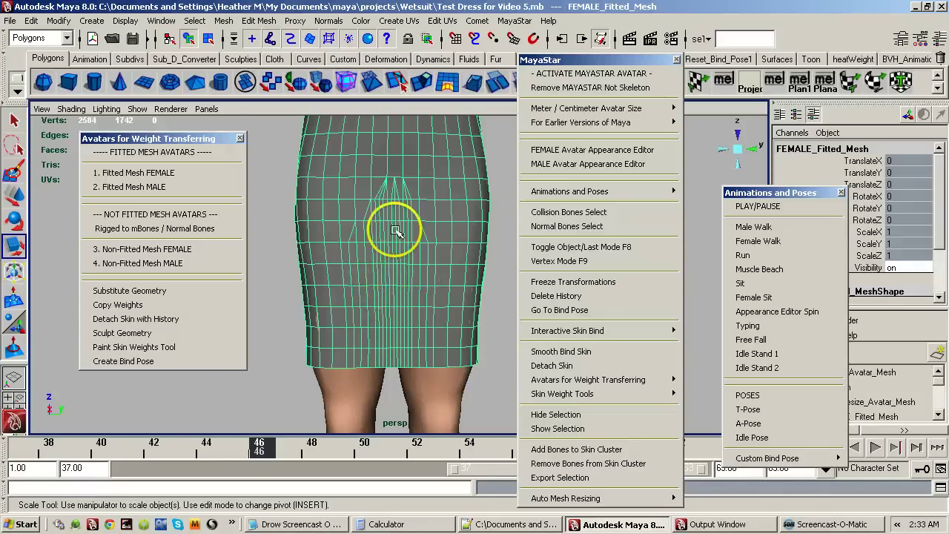
alt+drag(398, 321, 353, 356)
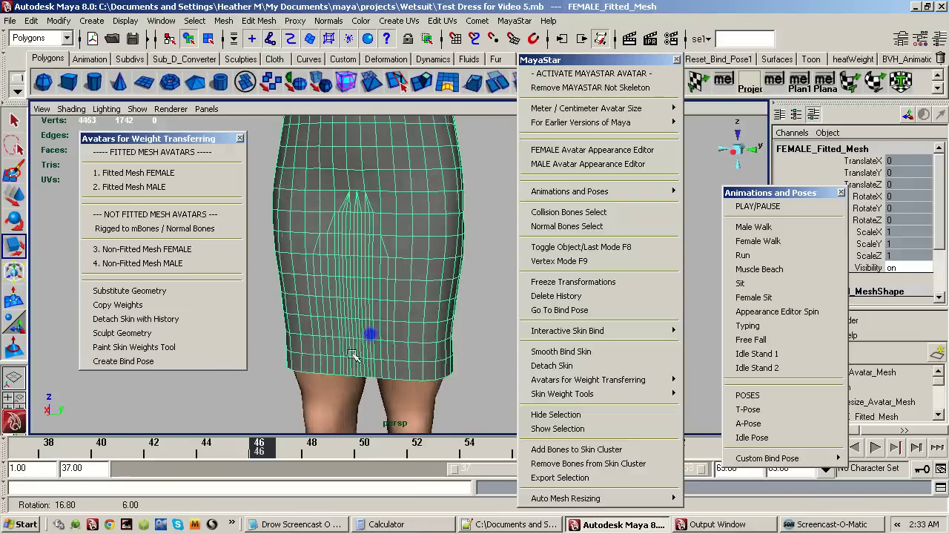
Move the animation to frame 47 and examine how the skirt deforms over the thighs and down to the hem.
mouse_move(295, 452)
mouse_down()
mouse_move(364, 448)
mouse_move(296, 445)
mouse_up()
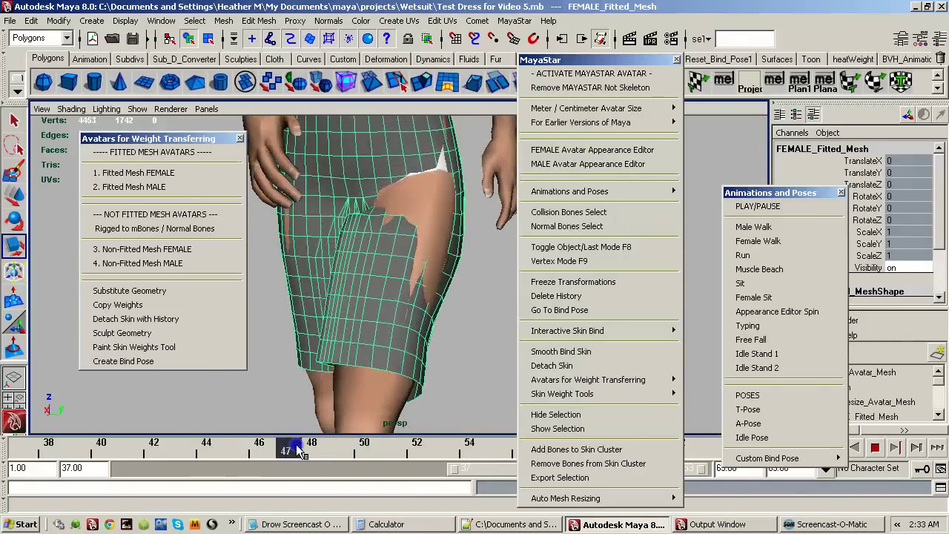
alt+drag(331, 369, 369, 332)
alt+right_drag(368, 333, 474, 323)
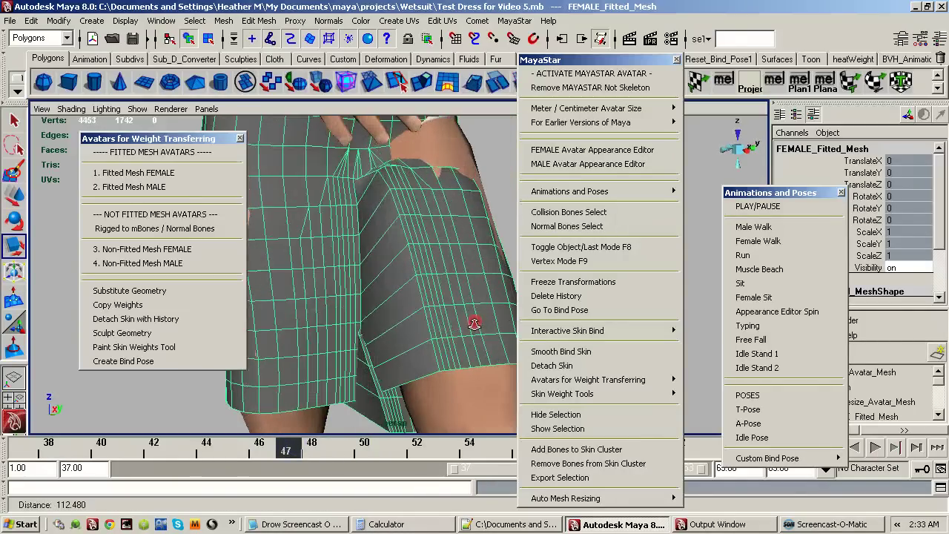
alt+drag(420, 296, 461, 346)
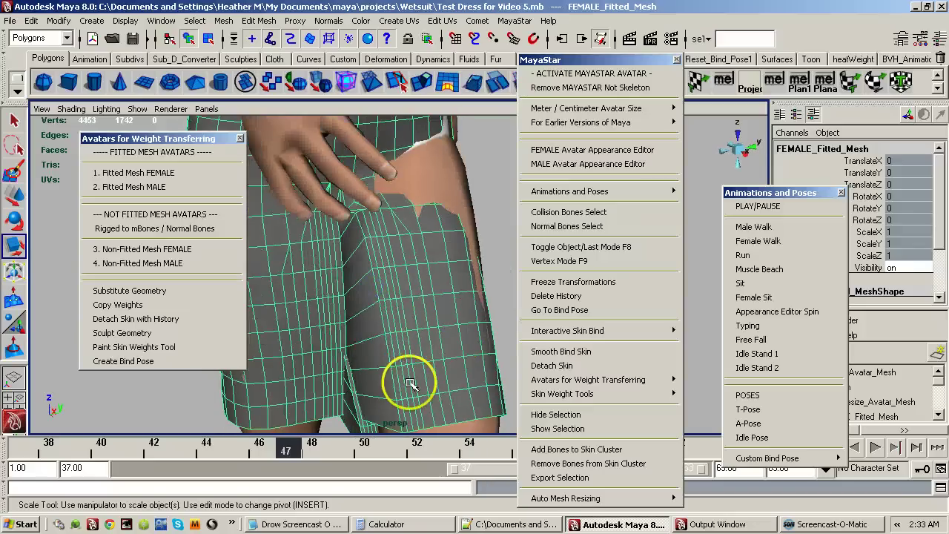
alt+middle_drag(438, 362, 418, 252)
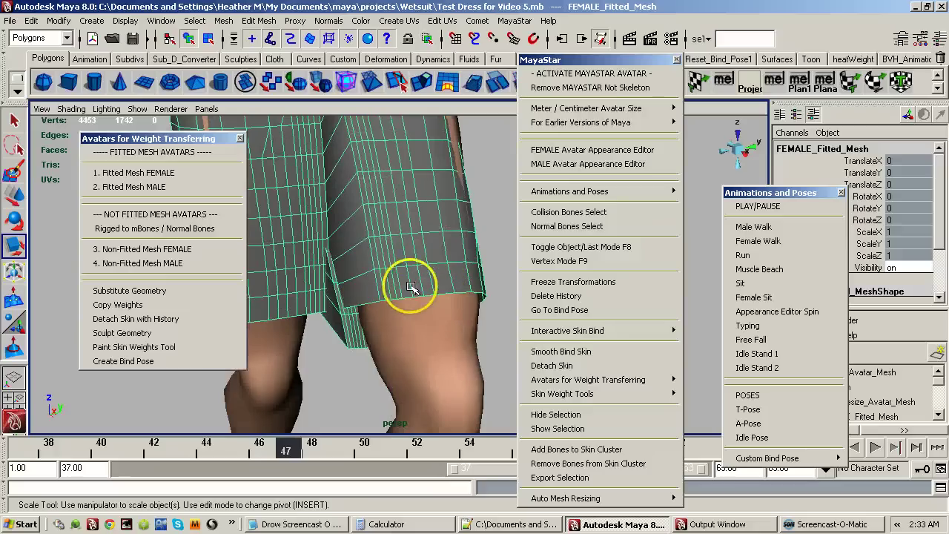
alt+drag(406, 267, 394, 182)
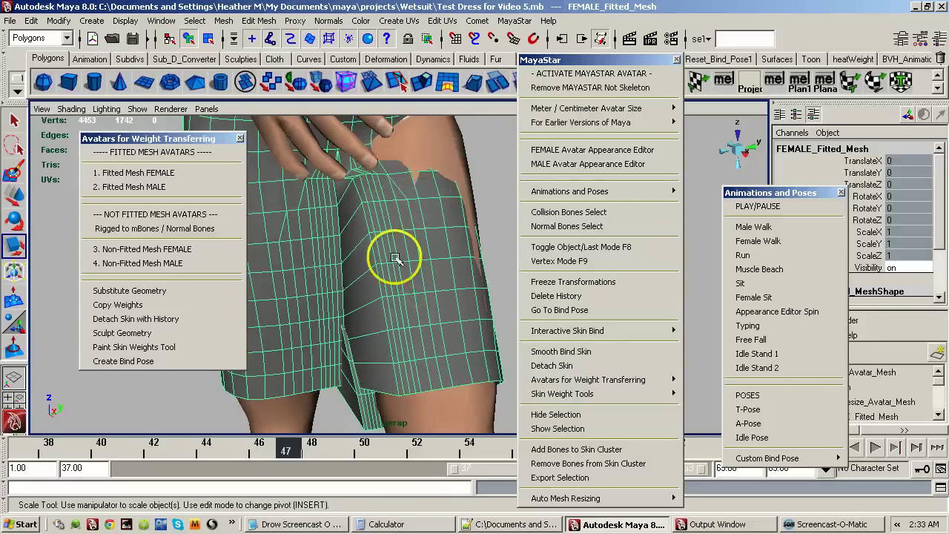
alt+drag(395, 257, 413, 234)
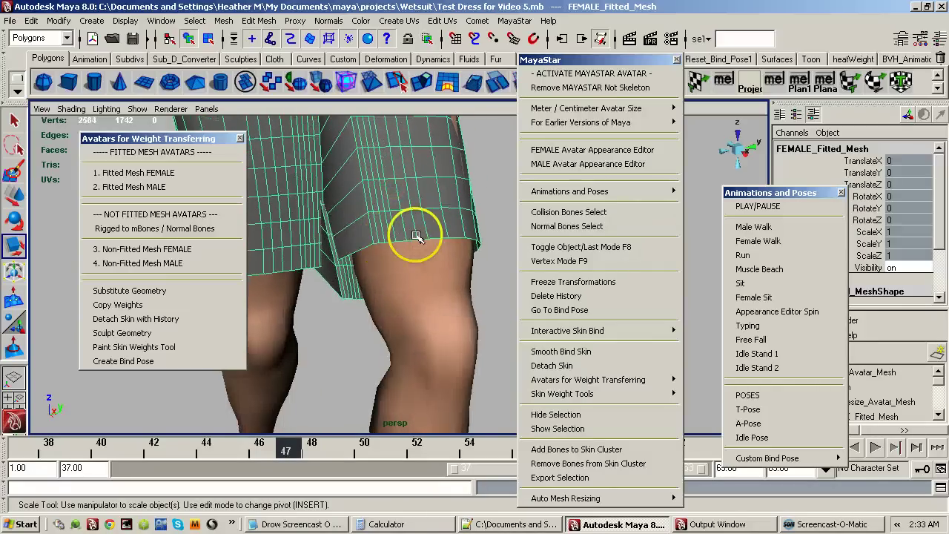
alt+drag(401, 248, 402, 356)
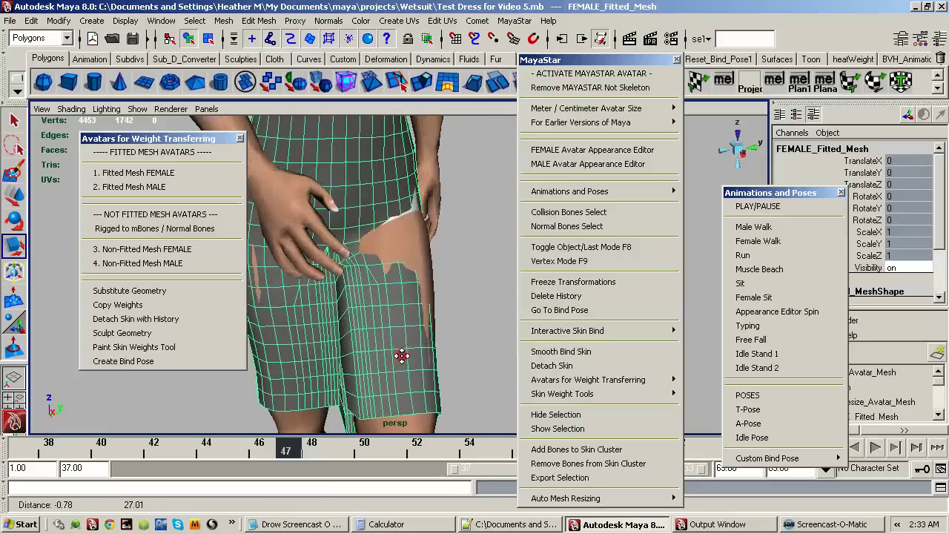
Return the avatar to its bind pose and select the dress mesh, framing its upper part.
click(575, 313)
alt+drag(397, 297, 371, 260)
alt+middle_drag(374, 260, 416, 376)
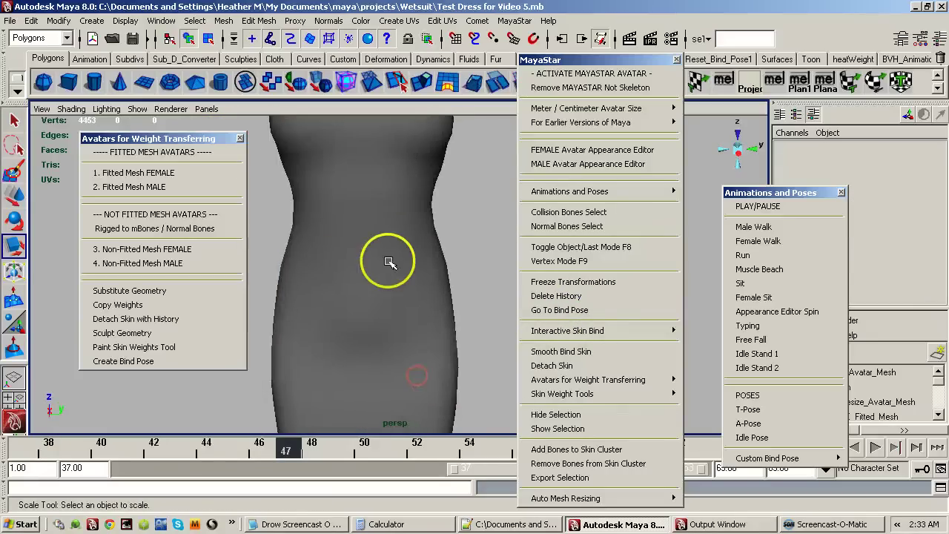
click(389, 262)
alt+drag(435, 227, 356, 212)
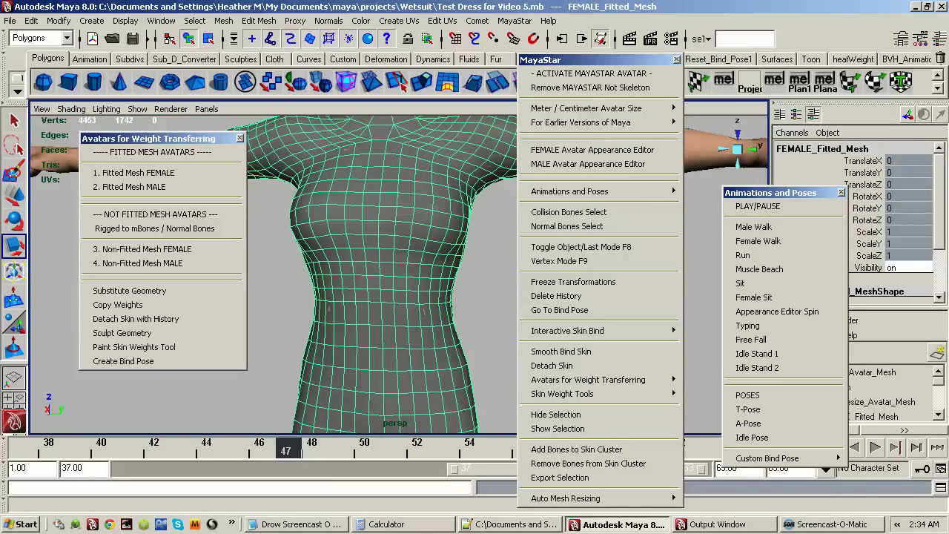
Set the female avatar's torso Breast Size to 100 in the appearance editor and move the editor clear of the dress.
click(586, 150)
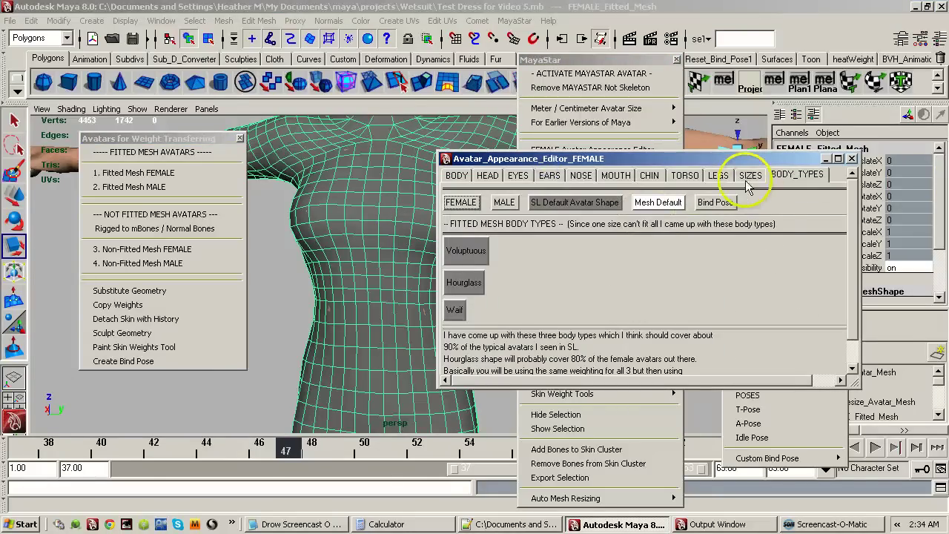
click(684, 175)
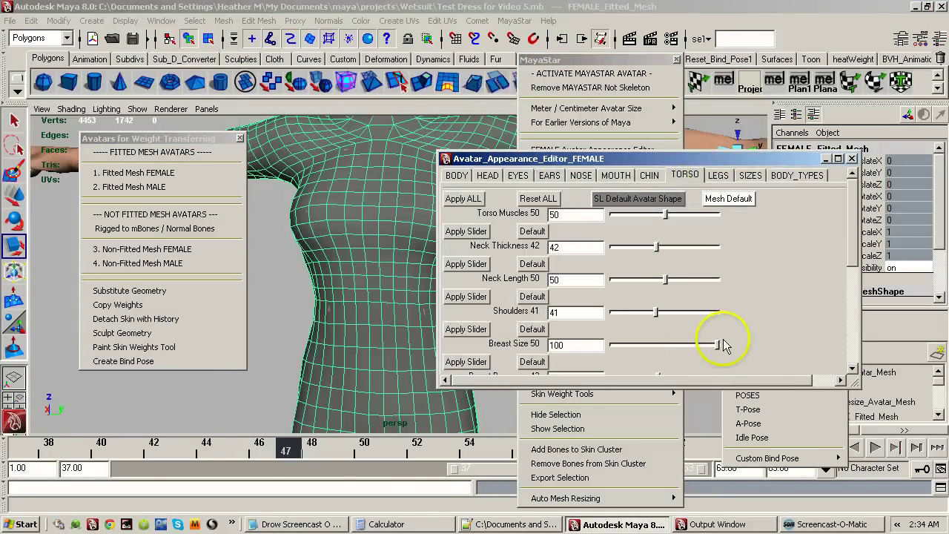
drag(718, 348, 731, 347)
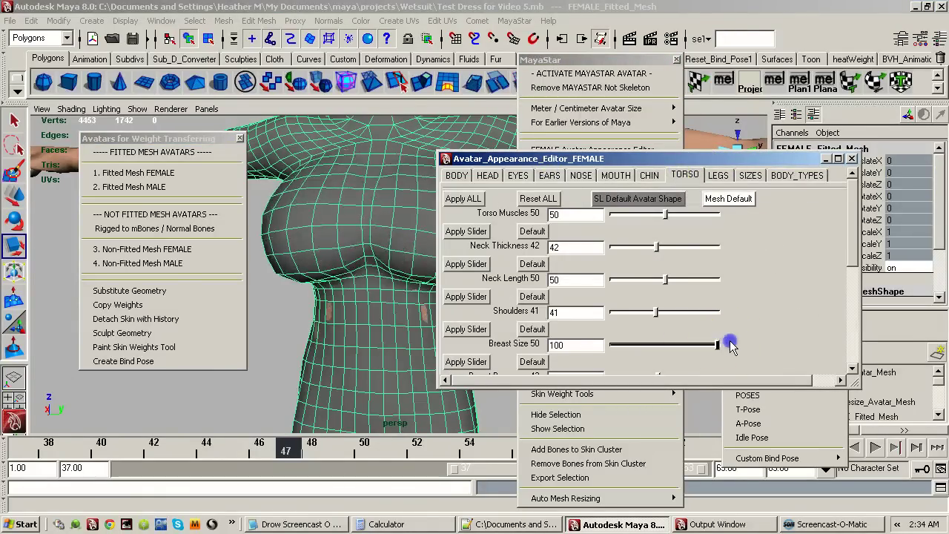
click(655, 160)
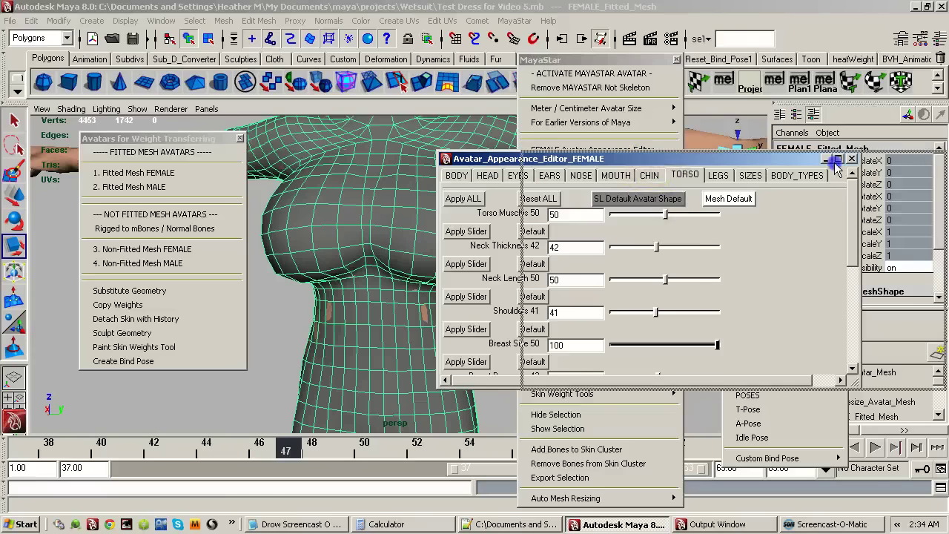
drag(655, 162, 938, 164)
Examine the dress's bust deformation and wireframe edge flow from the front, from above and at an angle.
alt+drag(494, 250, 388, 333)
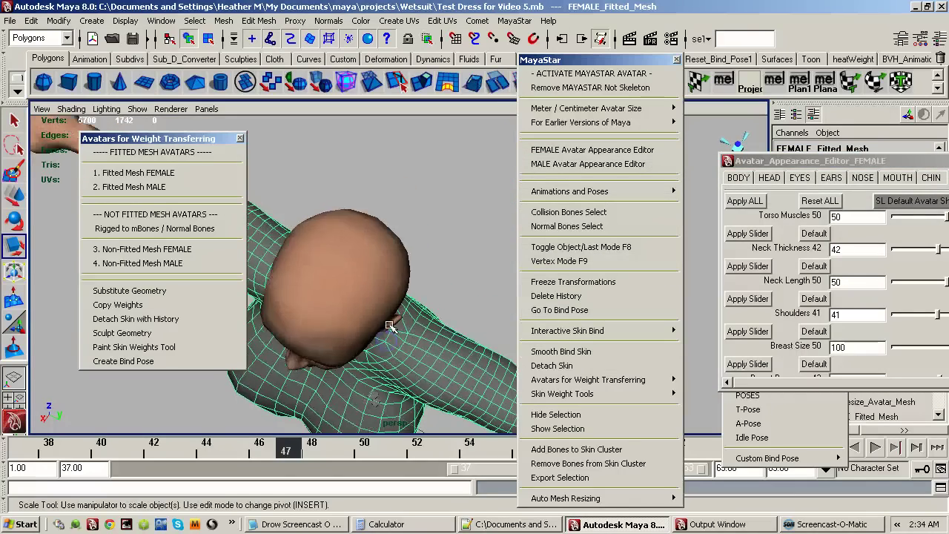
alt+middle_drag(390, 324, 423, 235)
alt+drag(387, 276, 410, 246)
alt+right_drag(411, 245, 437, 235)
alt+drag(438, 236, 386, 205)
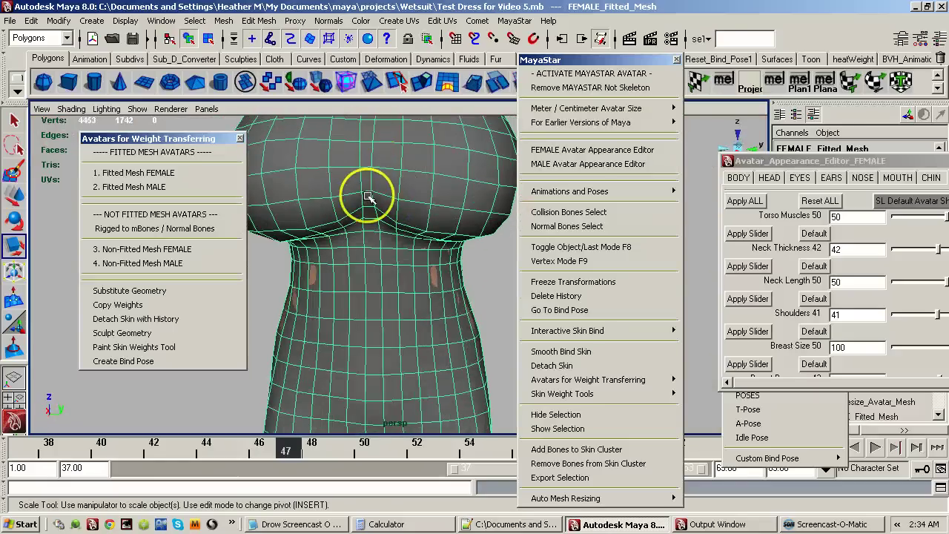
alt+drag(388, 170, 366, 204)
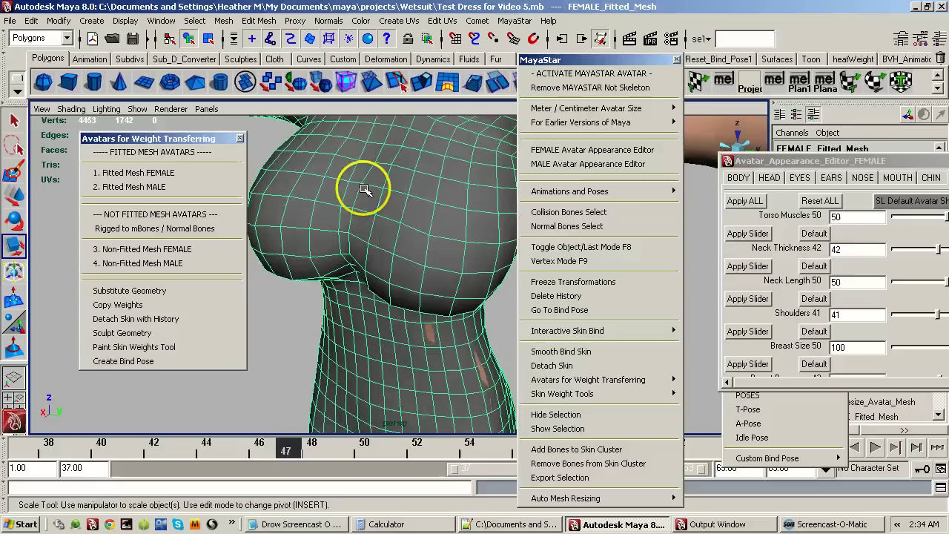
alt+drag(378, 232, 420, 290)
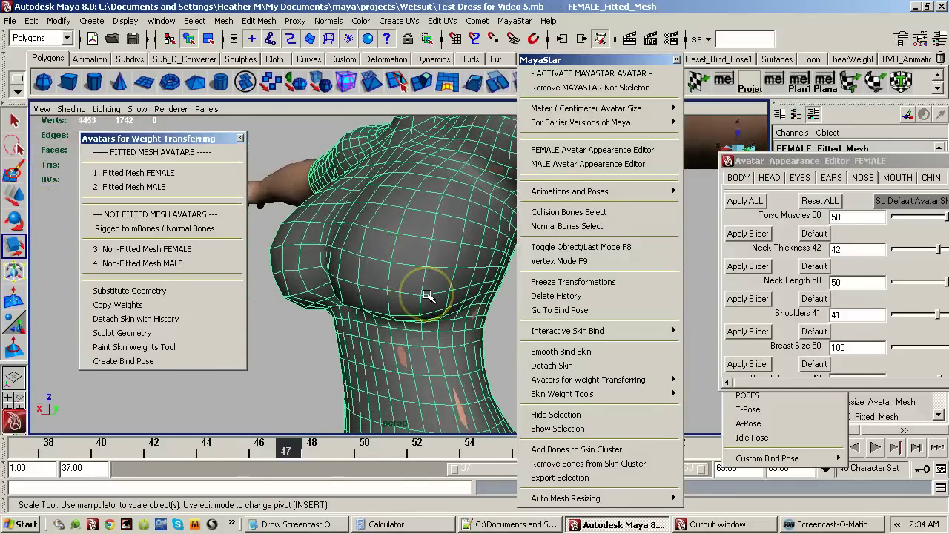
Turn on X-Ray shading and examine up close how the dress lies over the avatar's breast.
click(71, 109)
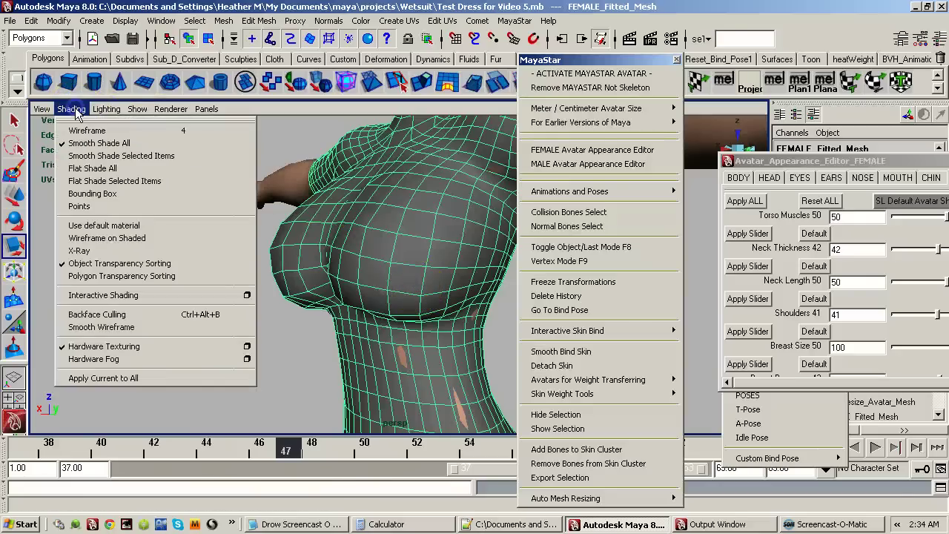
click(122, 251)
mouse_move(360, 275)
alt+mouse_down()
mouse_move(284, 269)
mouse_move(296, 272)
alt+mouse_up()
alt+right_drag(296, 273, 371, 271)
alt+middle_drag(316, 245, 383, 272)
alt+right_drag(384, 271, 531, 245)
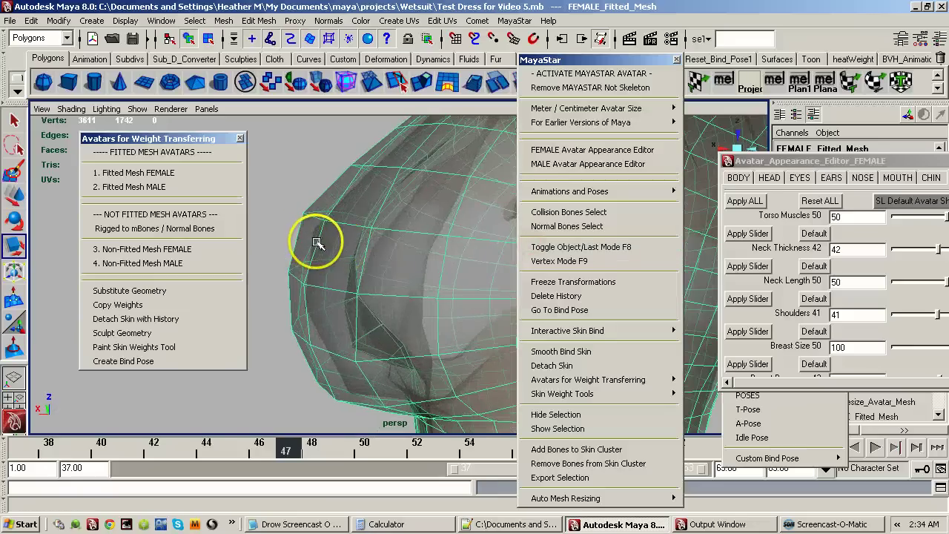
Compare the dress with the avatar's body across the whole bust from the front, and turn X-Ray shading off.
alt+drag(250, 254, 432, 263)
alt+right_drag(432, 262, 245, 268)
alt+right_drag(389, 271, 245, 270)
alt+middle_drag(386, 263, 368, 279)
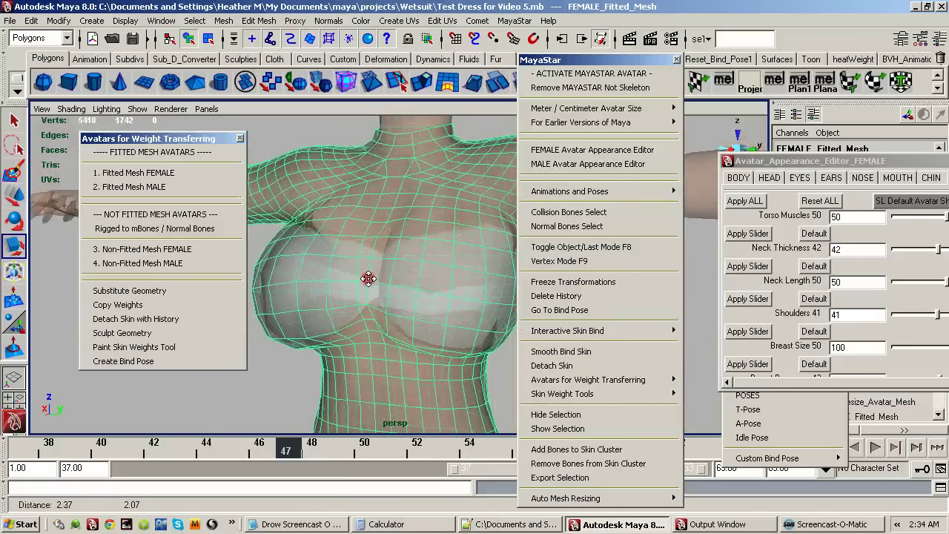
mouse_move(369, 279)
alt+mouse_down()
mouse_move(381, 279)
mouse_move(402, 335)
mouse_move(358, 224)
alt+mouse_up()
scroll(413, 263, down, 2)
alt+drag(413, 268, 410, 285)
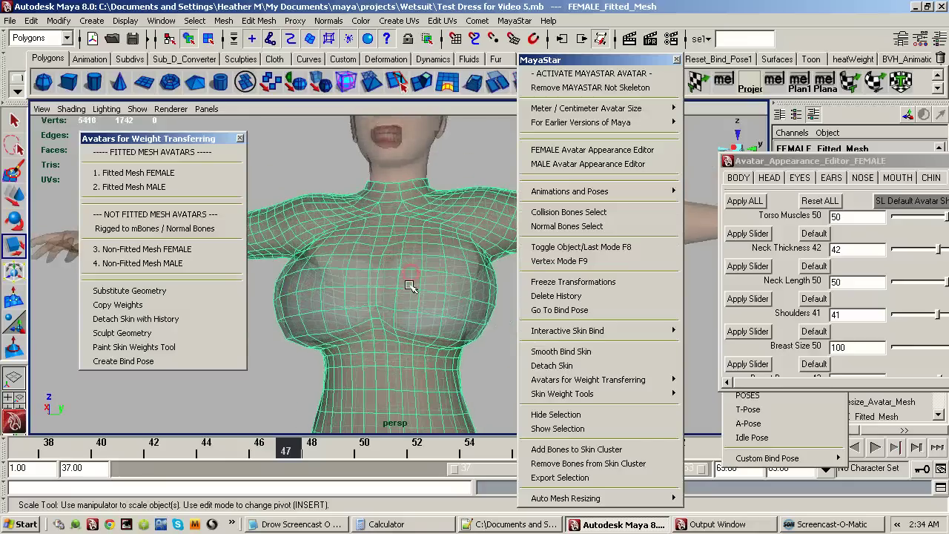
click(67, 110)
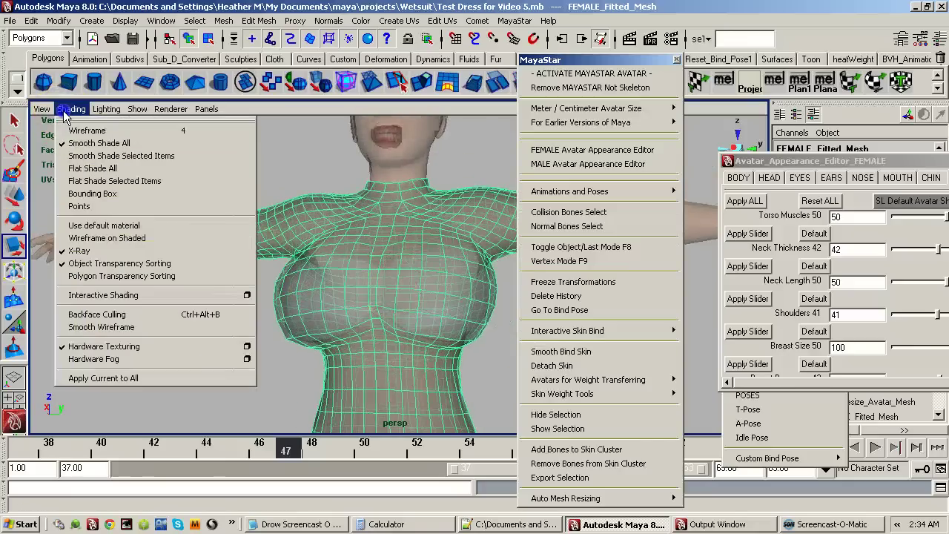
click(81, 251)
click(388, 309)
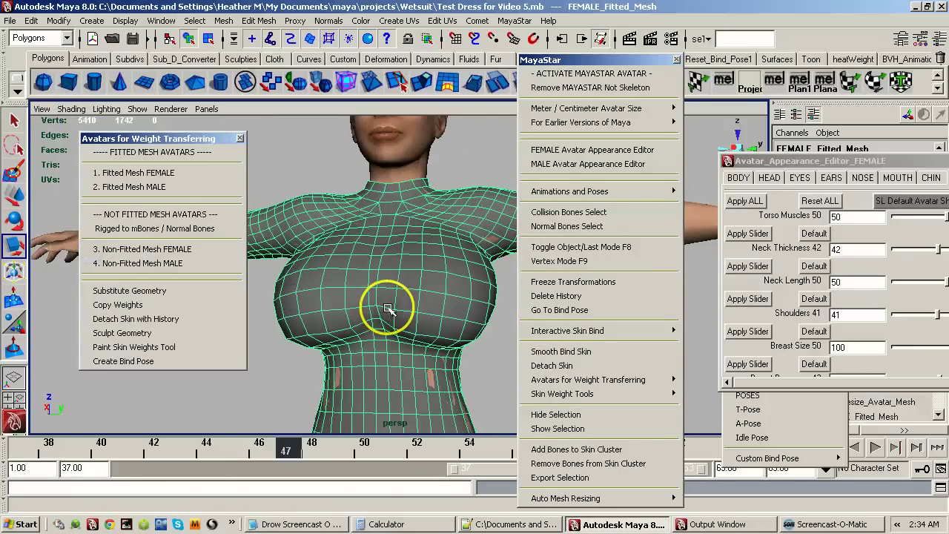
Clear the female appearance editor, MayaStar and Animations and Poses windows away from the viewport.
drag(879, 162, 948, 162)
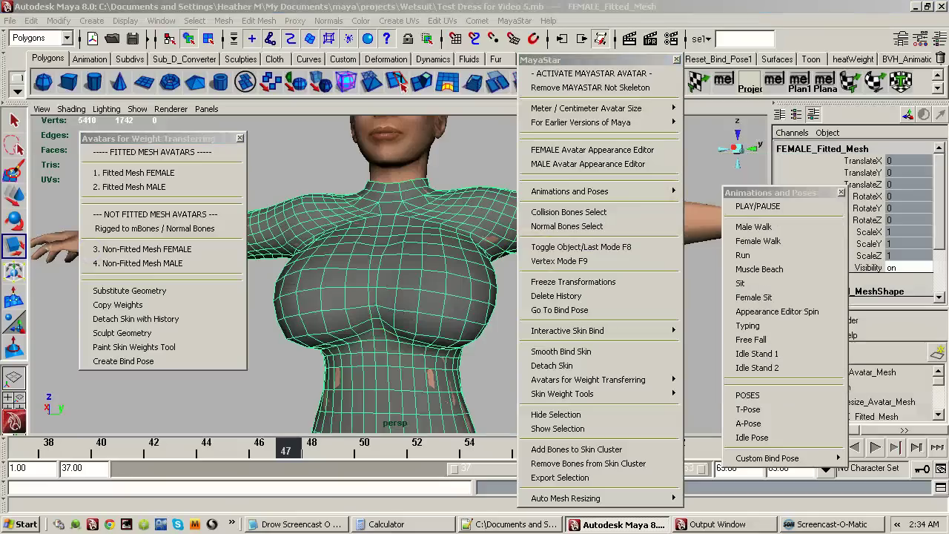
click(676, 60)
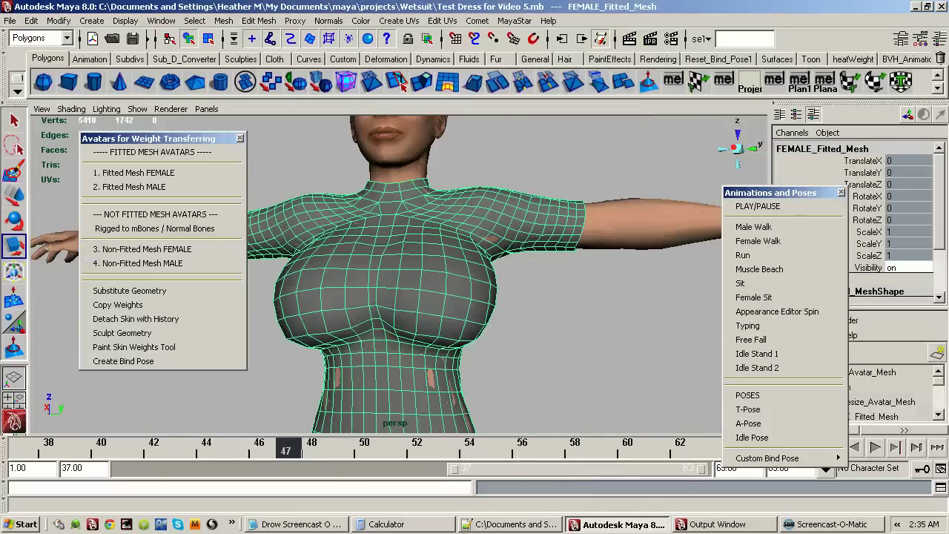
click(840, 192)
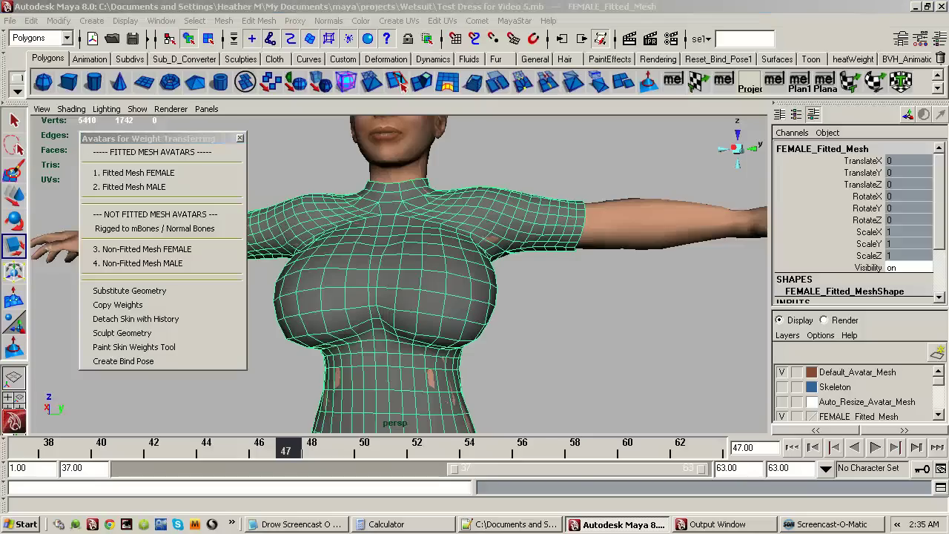
Detach the skin from the dress mesh while keeping its history.
alt+drag(479, 316, 439, 333)
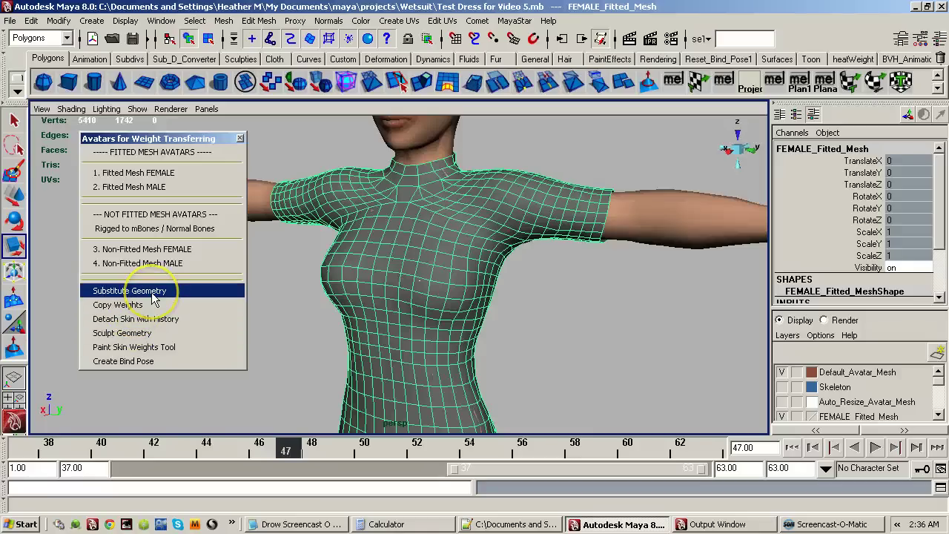
click(147, 338)
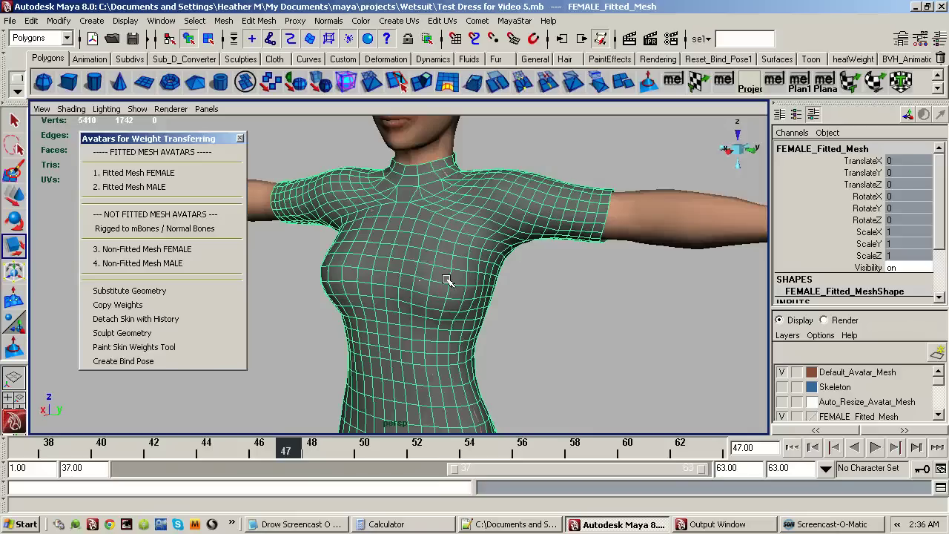
alt+middle_drag(447, 280, 511, 294)
alt+right_drag(510, 294, 494, 305)
alt+drag(494, 305, 513, 290)
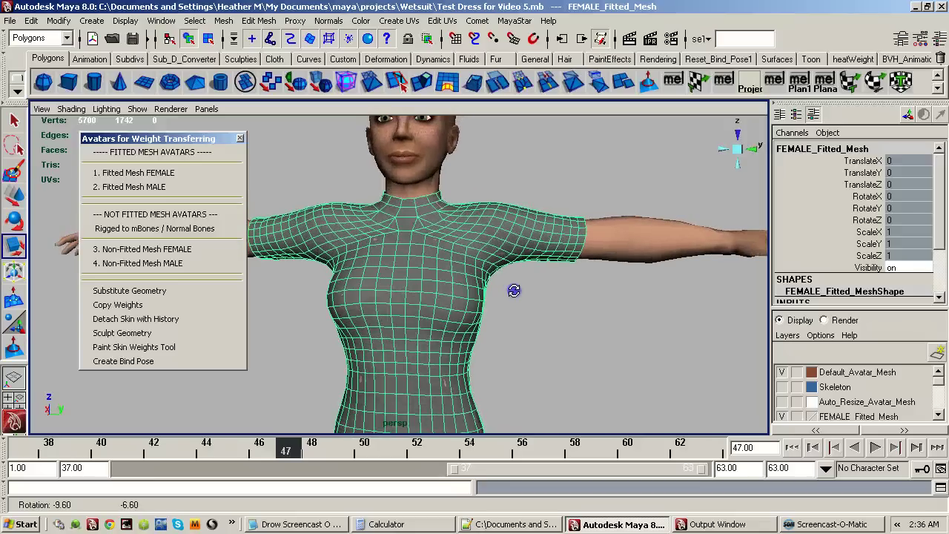
scroll(918, 200, down, 1)
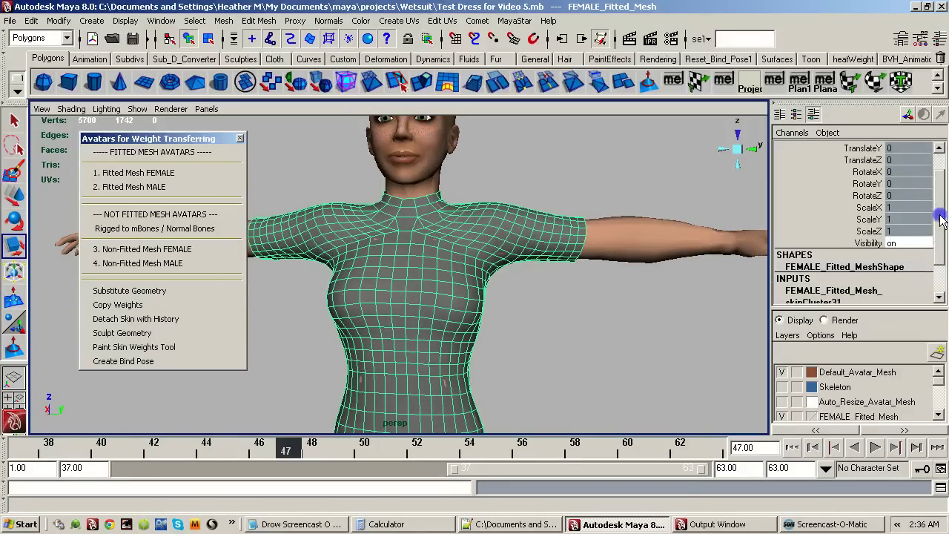
click(167, 318)
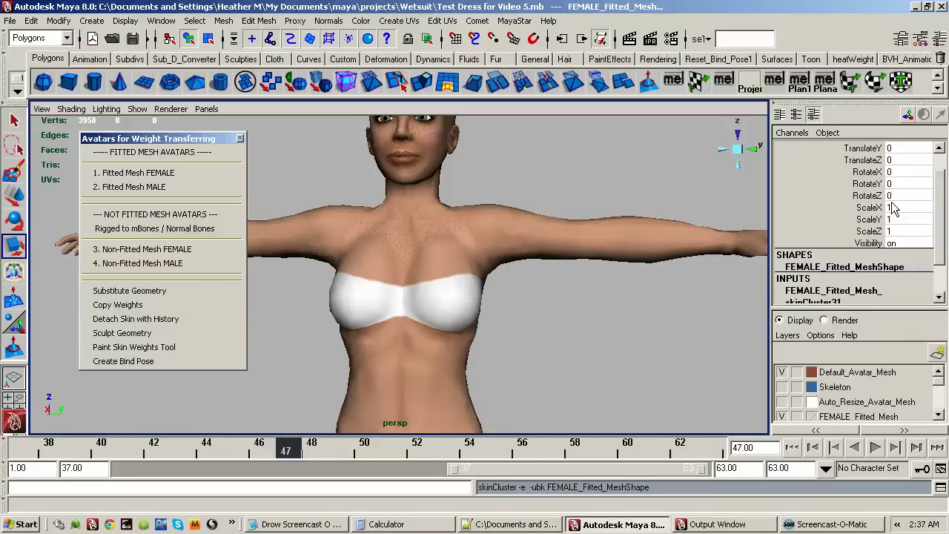
Set the detached dress mesh's ScaleX, ScaleY and ScaleZ to 100.
click(893, 208)
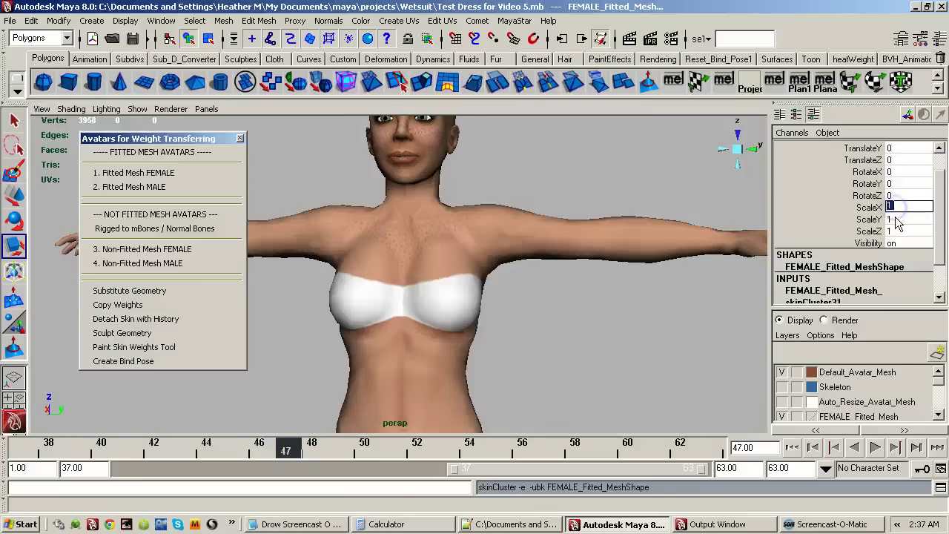
shift+click(897, 231)
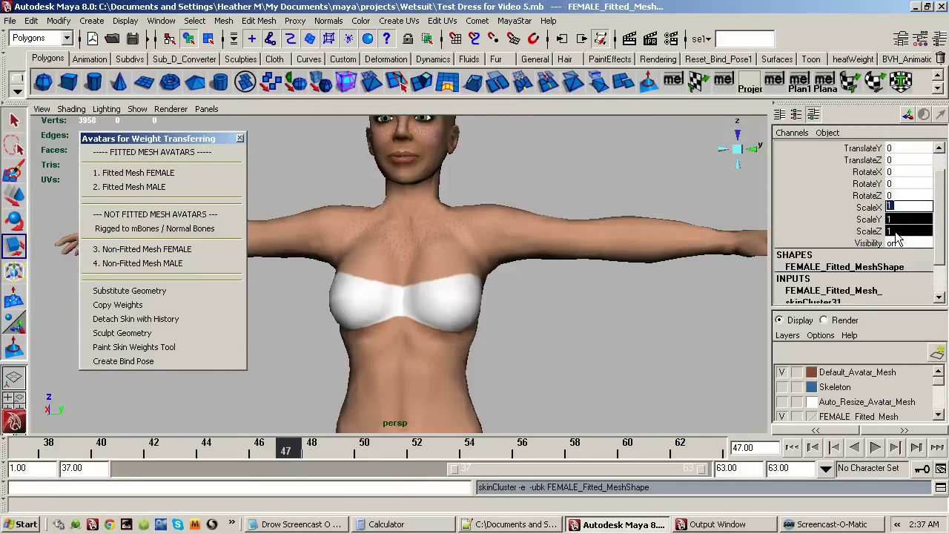
text(100)
key(Return)
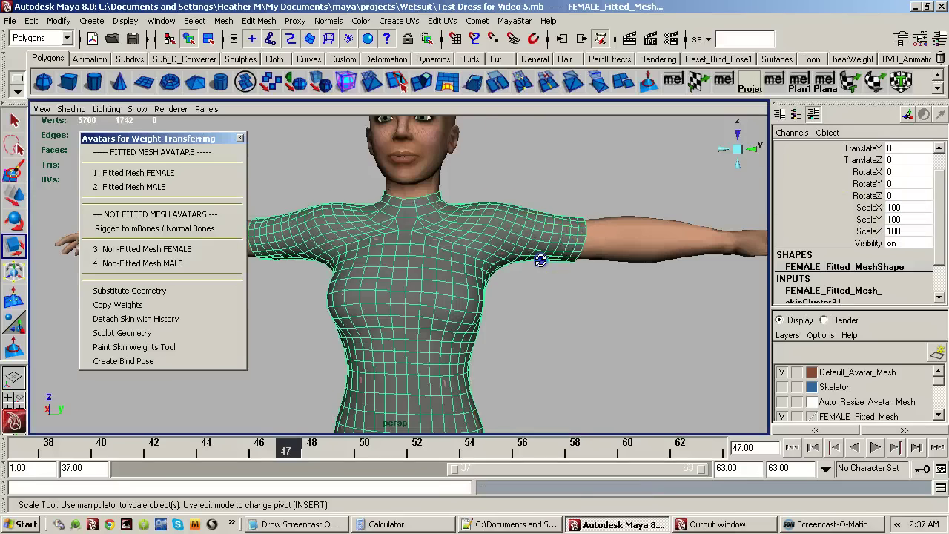
Select the dress mesh together with all of the avatar's collision bones and normal bones.
alt+drag(541, 259, 499, 273)
alt+right_drag(498, 273, 568, 263)
alt+middle_drag(532, 251, 523, 304)
alt+right_drag(507, 311, 539, 310)
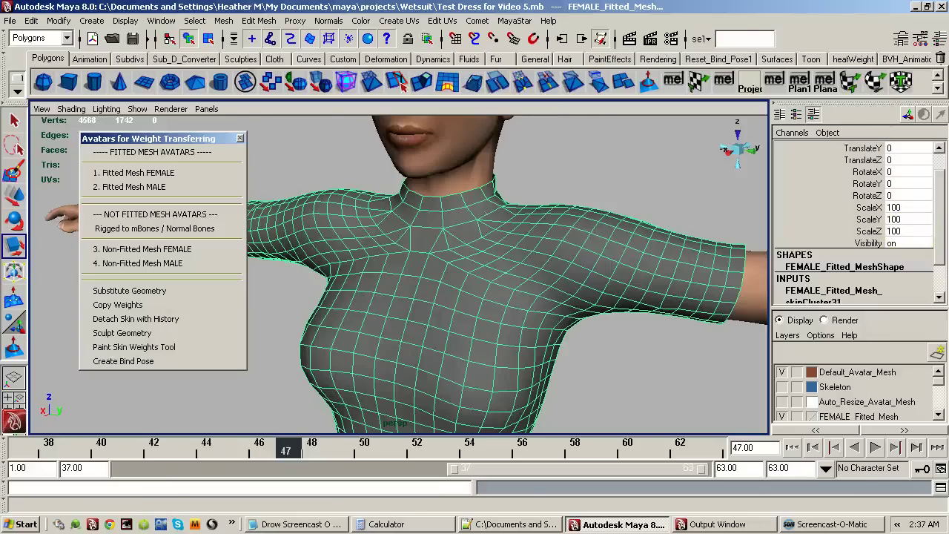
click(568, 20)
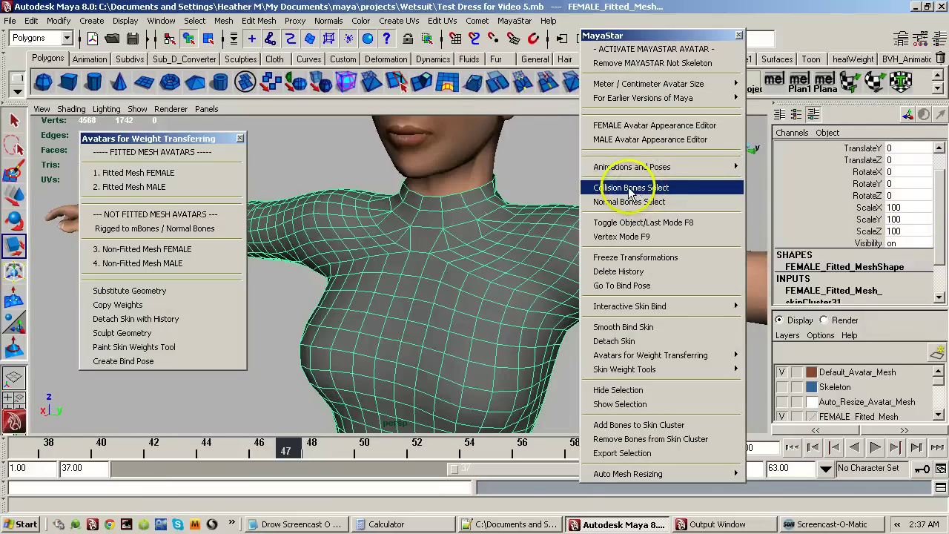
click(630, 189)
click(636, 201)
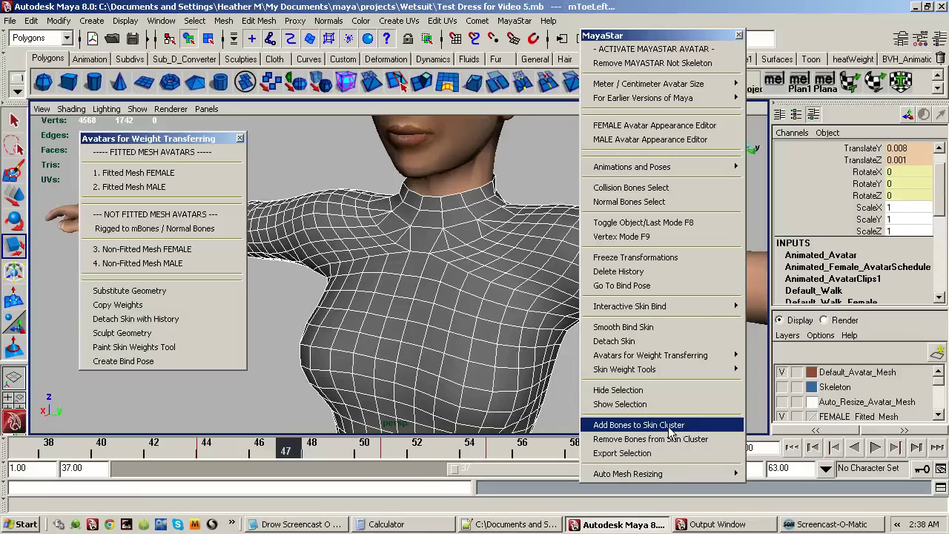
click(509, 182)
click(495, 184)
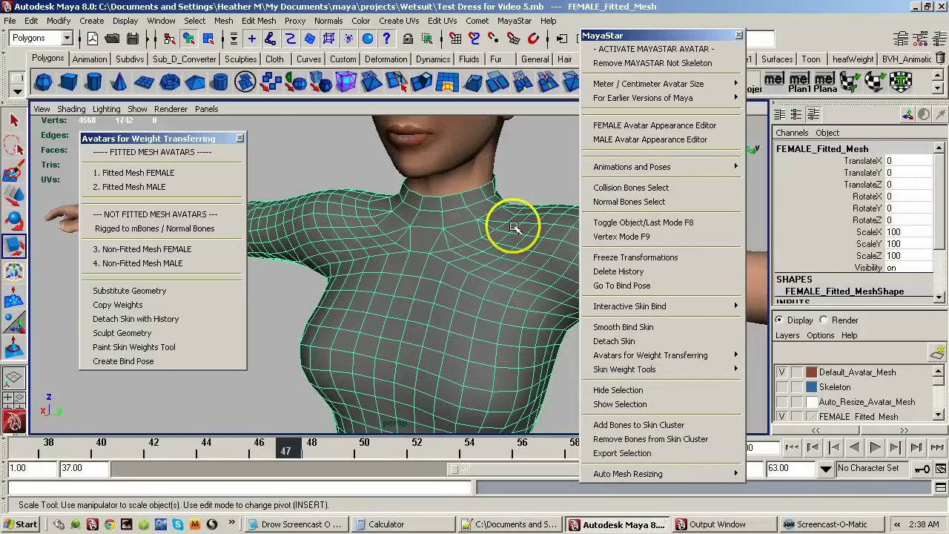
click(630, 189)
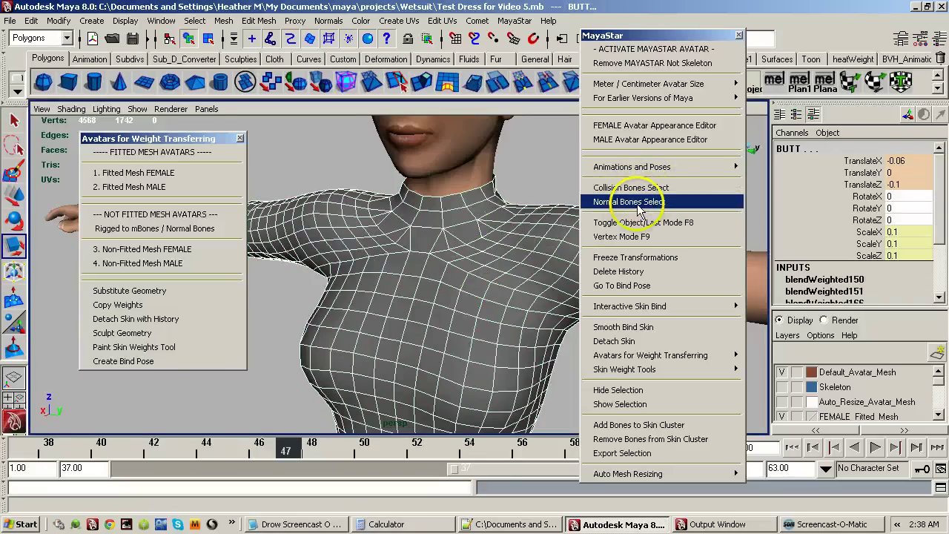
click(637, 205)
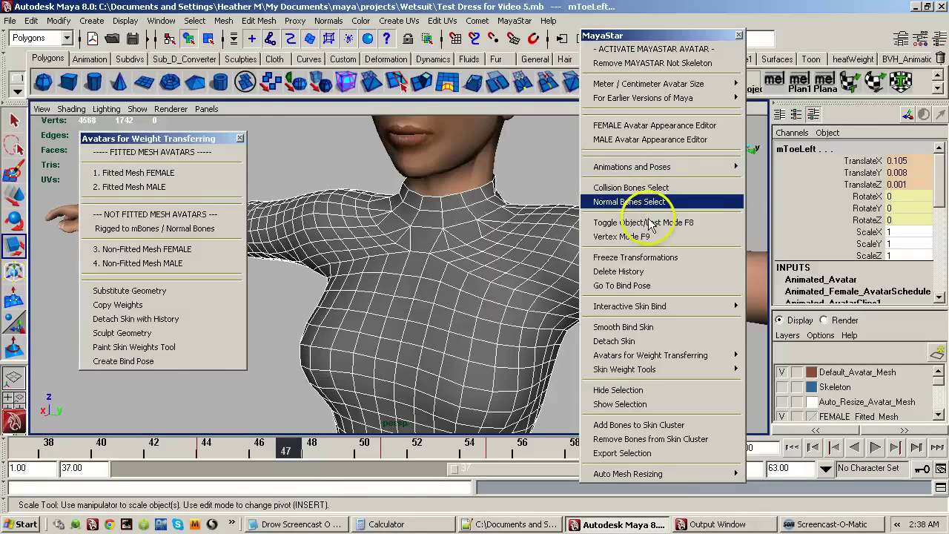
Try to smooth bind the dress to the selected joints by closest distance, with max influences 3 and dropoff rate 7.0.
click(614, 328)
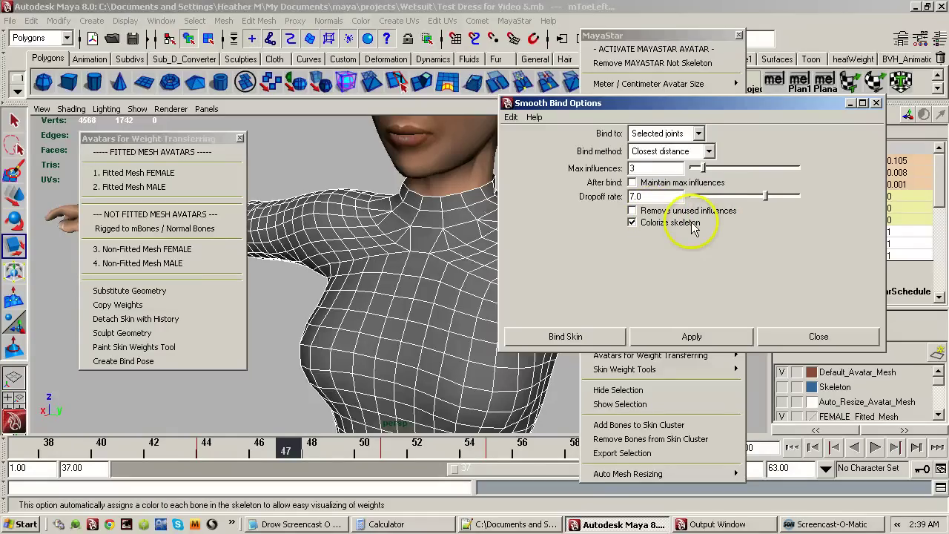
click(423, 289)
scroll(422, 285, down, 3)
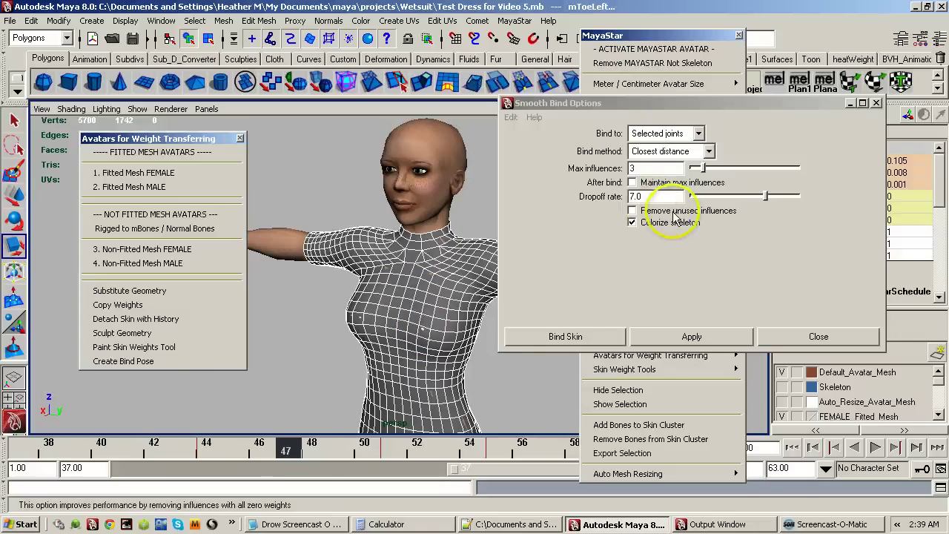
click(541, 337)
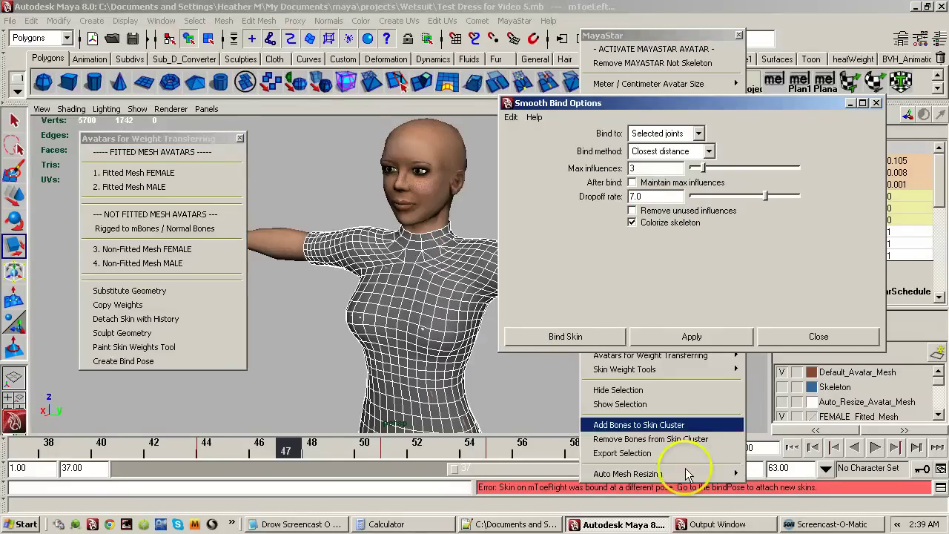
click(710, 110)
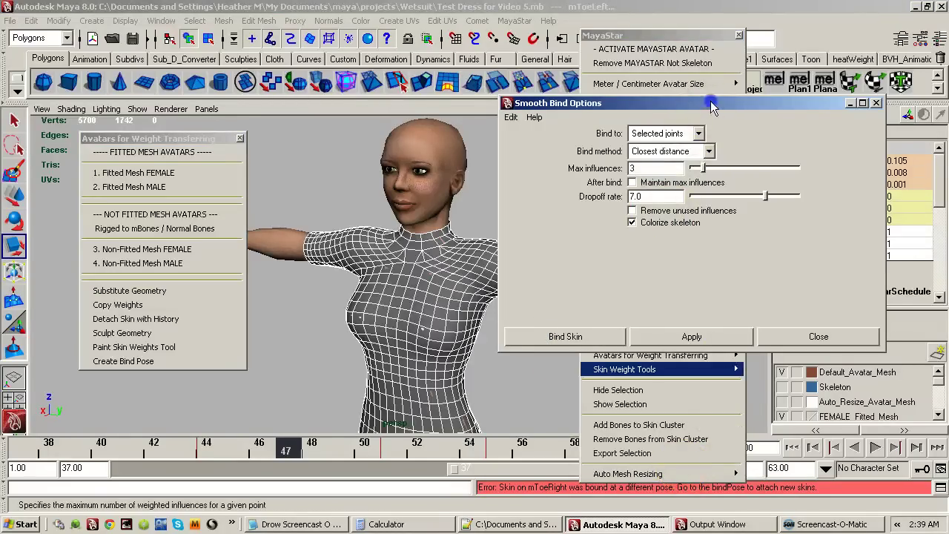
Return the avatar to its bind pose and reselect the dress mesh with all collision bones and normal bones.
click(875, 103)
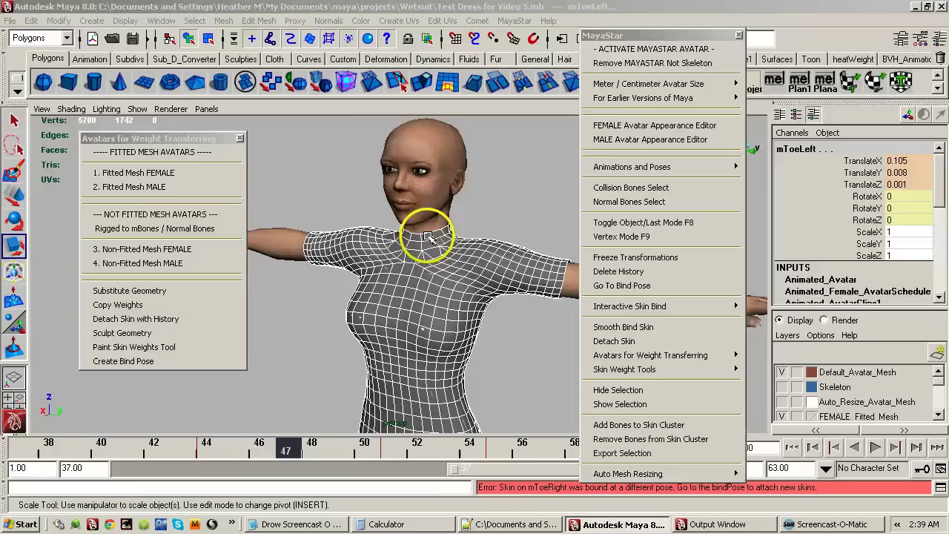
click(621, 288)
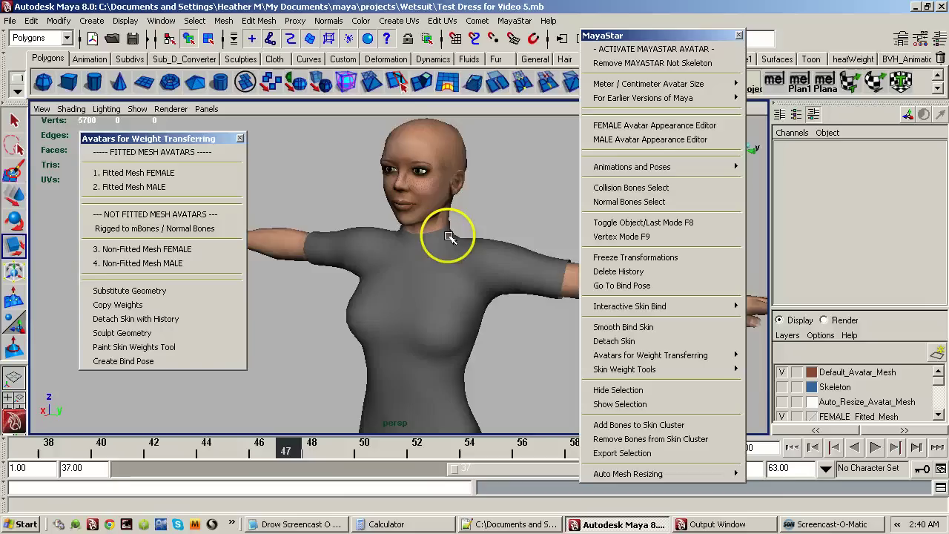
alt+right_drag(435, 242, 639, 217)
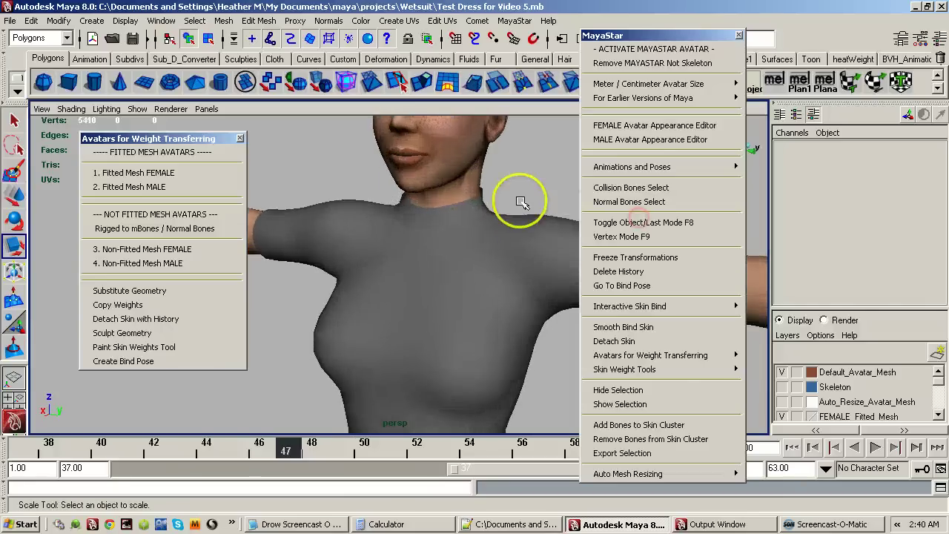
click(478, 200)
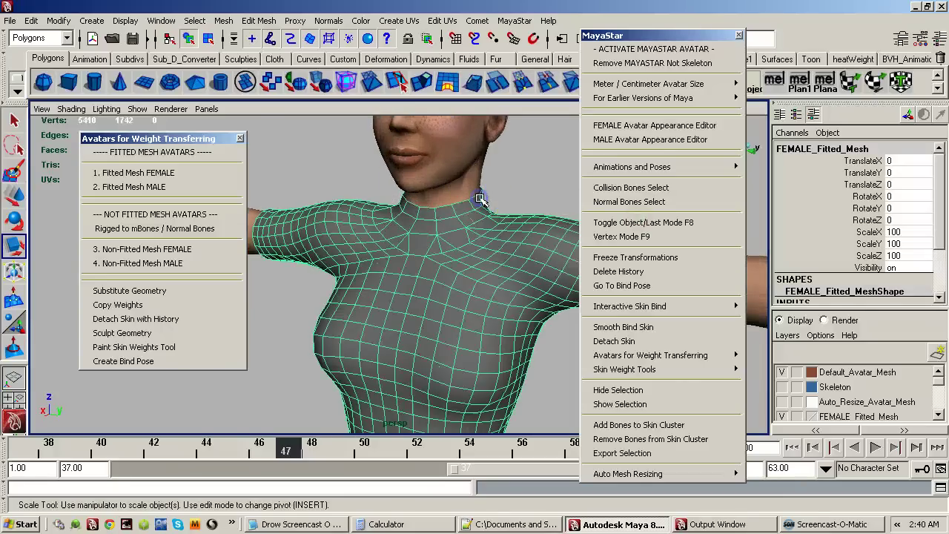
click(619, 189)
click(623, 201)
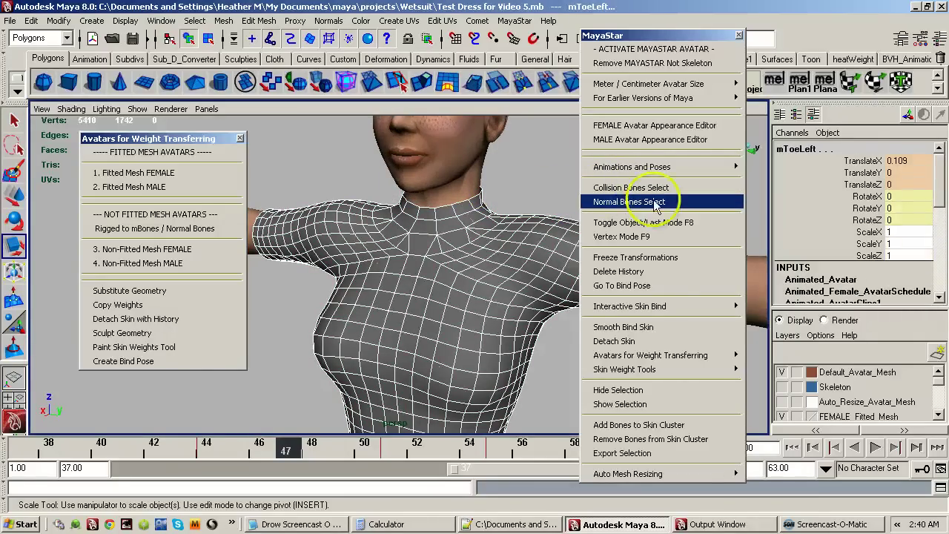
Smooth bind the dress to the selected joints by closest distance, with max influences 3 and dropoff rate 7.0.
click(646, 327)
click(622, 327)
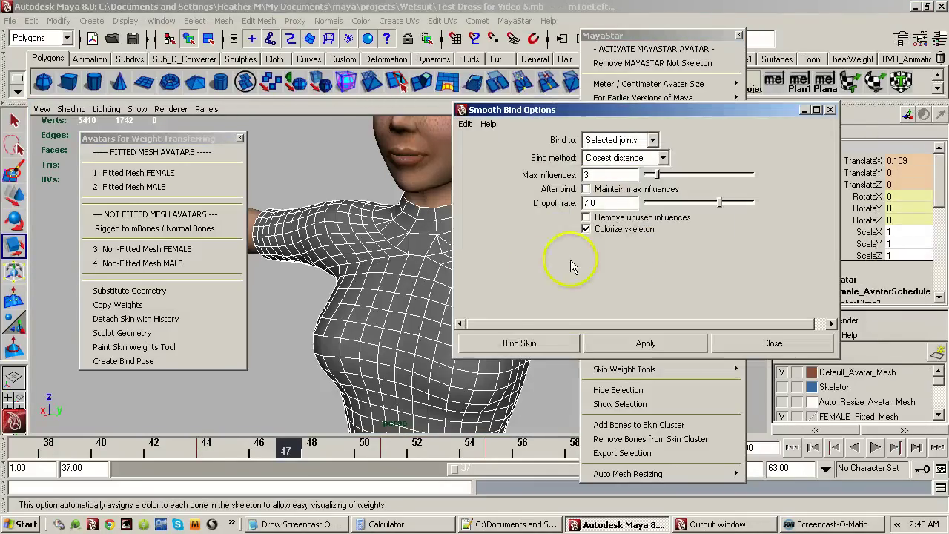
click(546, 348)
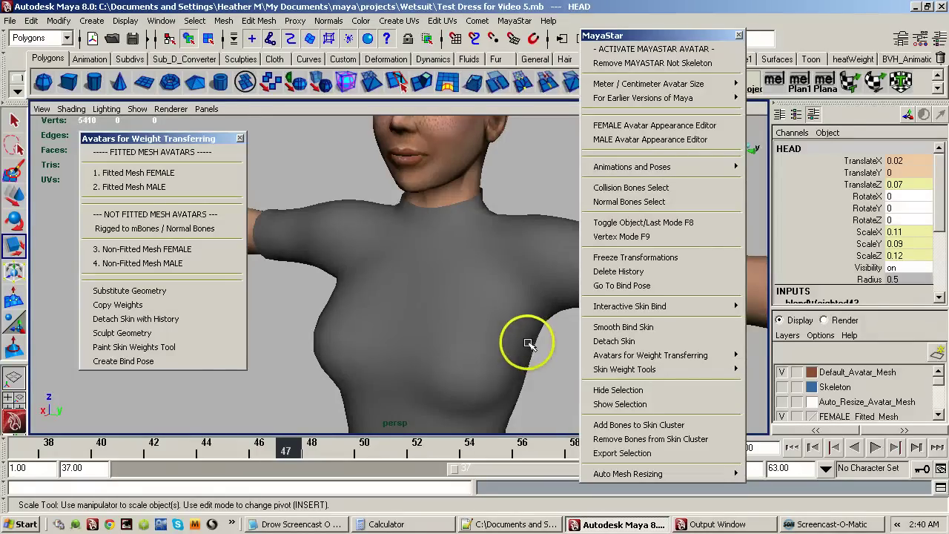
Select the dress mesh and apply Breast Size 100 among the torso settings of the female avatar appearance editor.
alt+drag(509, 343, 436, 336)
alt+right_drag(484, 329, 360, 328)
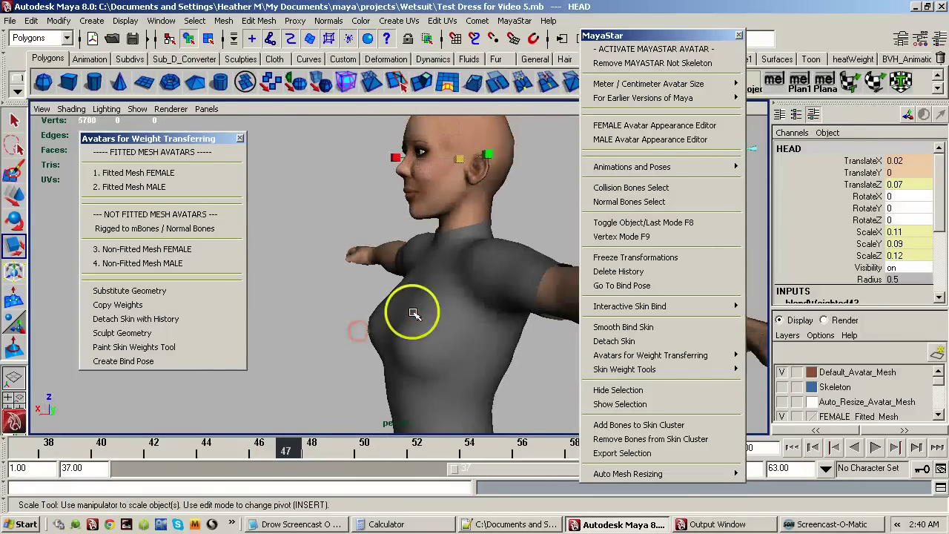
alt+middle_drag(413, 312, 413, 252)
alt+right_drag(416, 249, 347, 282)
alt+drag(387, 290, 445, 299)
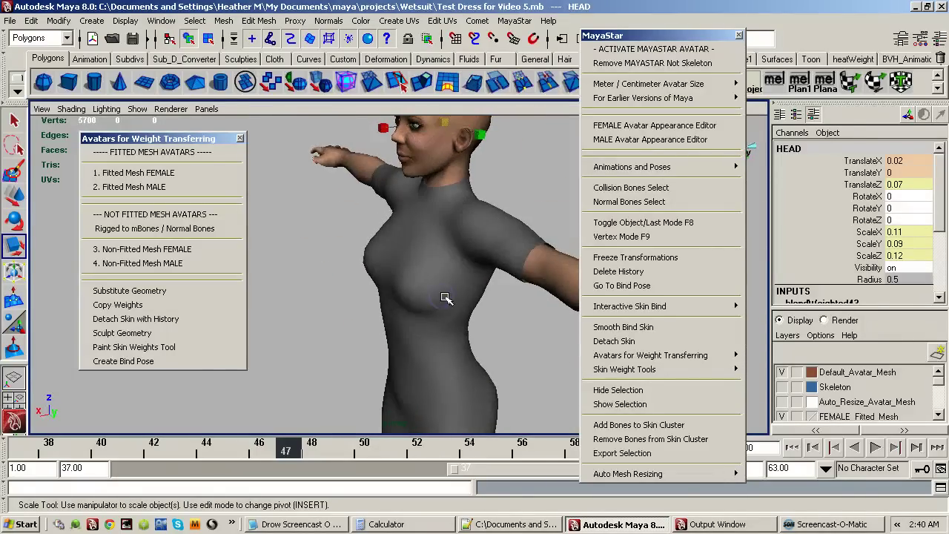
click(473, 309)
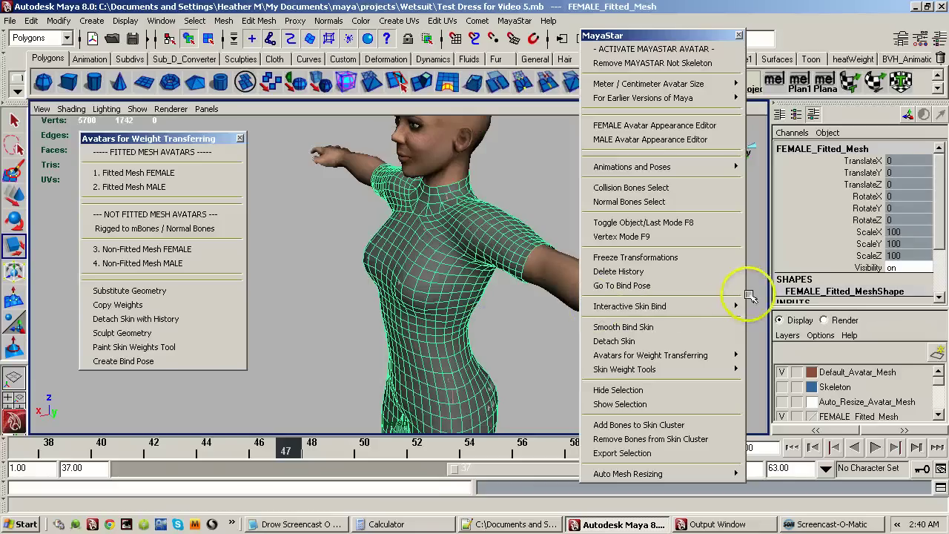
drag(948, 186, 701, 196)
drag(894, 200, 774, 206)
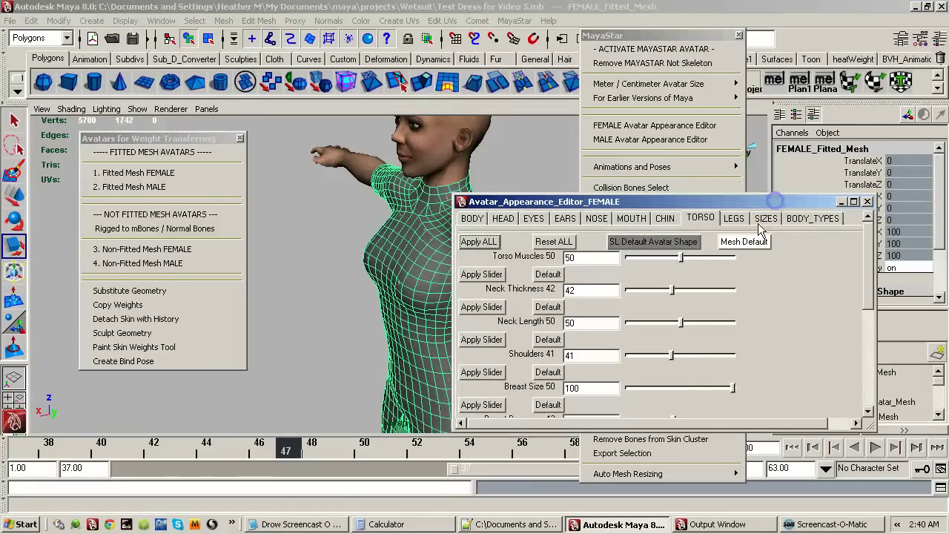
drag(733, 394, 771, 381)
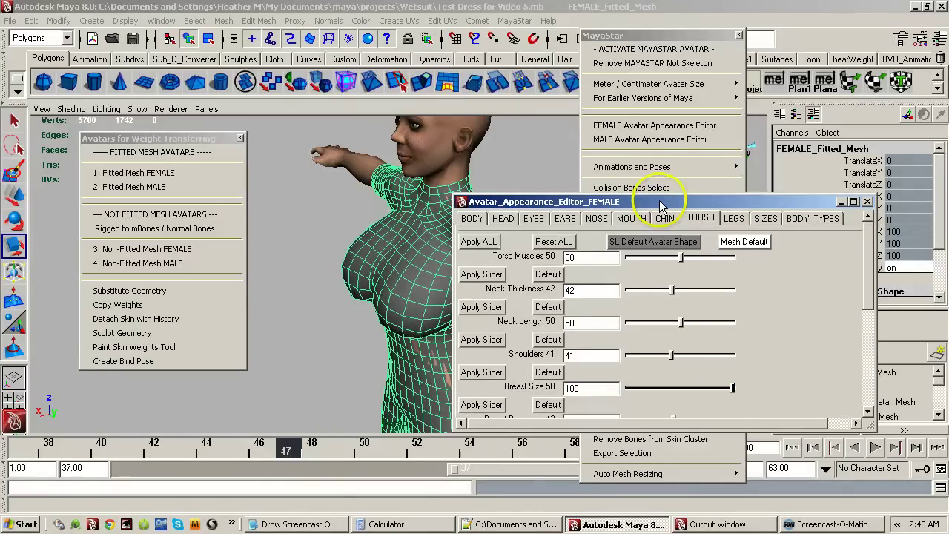
drag(669, 199, 948, 141)
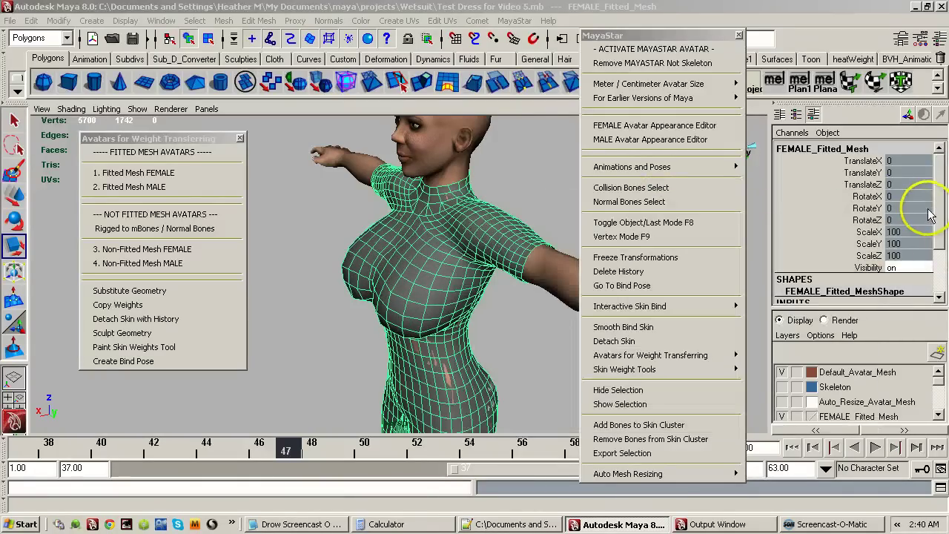
Review the dress mesh's inputs for its skin cluster and activate the Paint Skin Weights Tool on the dress.
drag(935, 206, 934, 246)
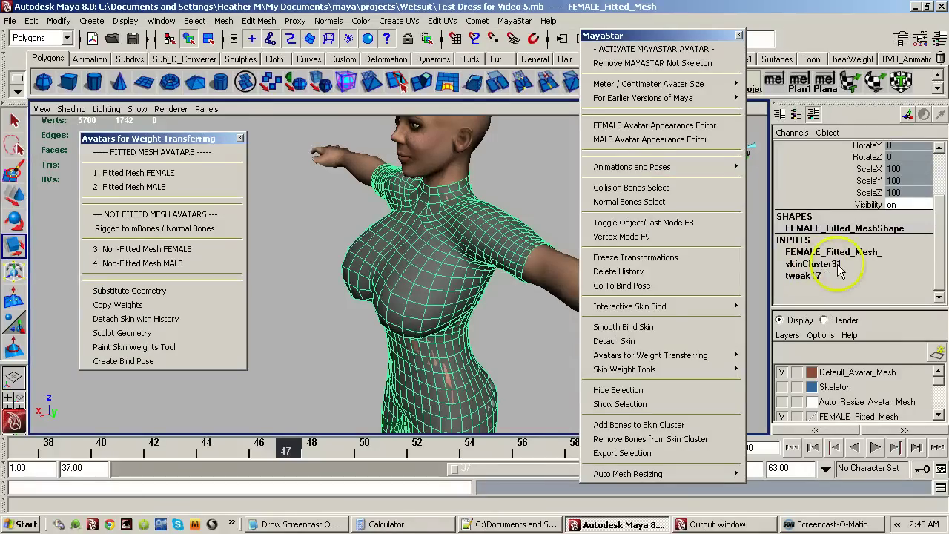
alt+drag(475, 290, 502, 273)
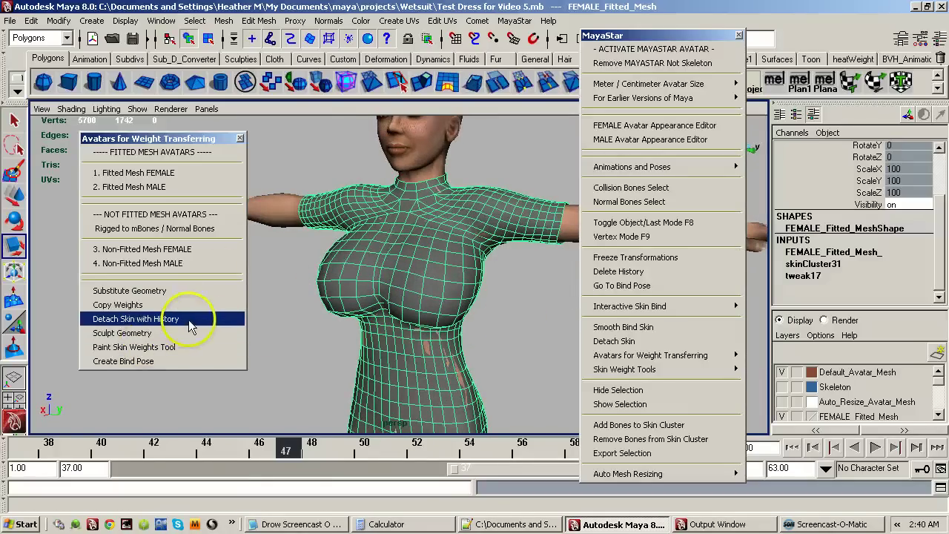
click(175, 347)
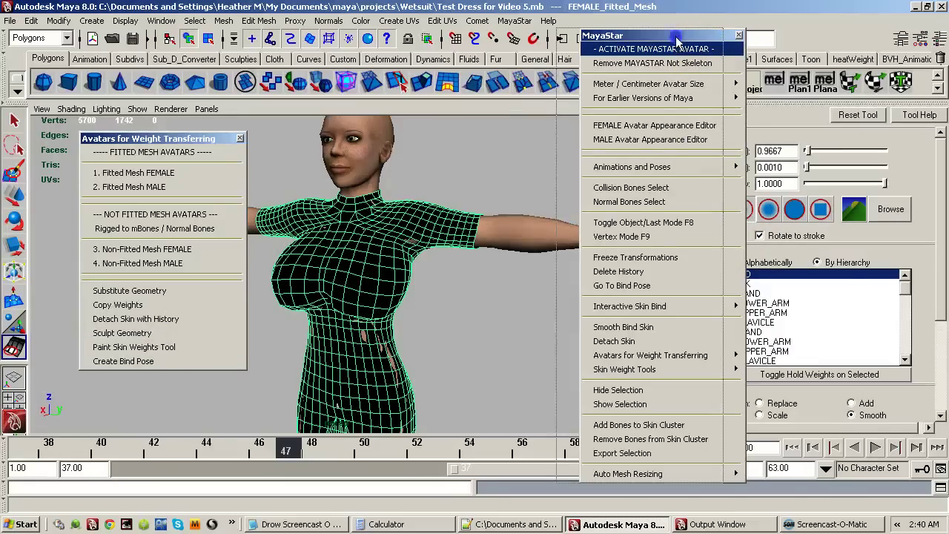
drag(699, 35, 615, 36)
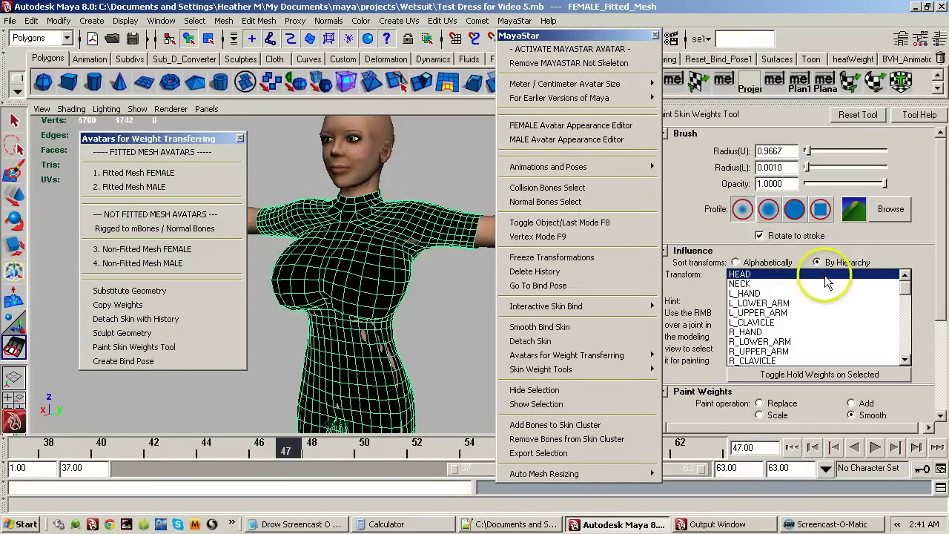
drag(606, 36, 948, 51)
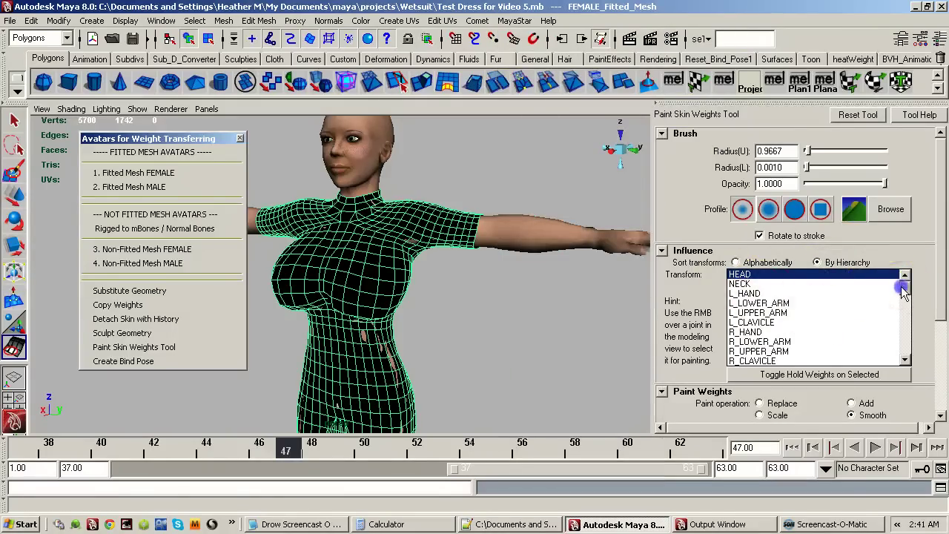
Flood the dress's LEFT_PEC influence with the Smooth paint operation to soften the left bust weights.
mouse_move(903, 291)
mouse_down()
mouse_move(895, 355)
mouse_move(906, 319)
mouse_move(895, 350)
mouse_move(898, 280)
mouse_move(897, 315)
mouse_move(898, 293)
mouse_up()
click(770, 294)
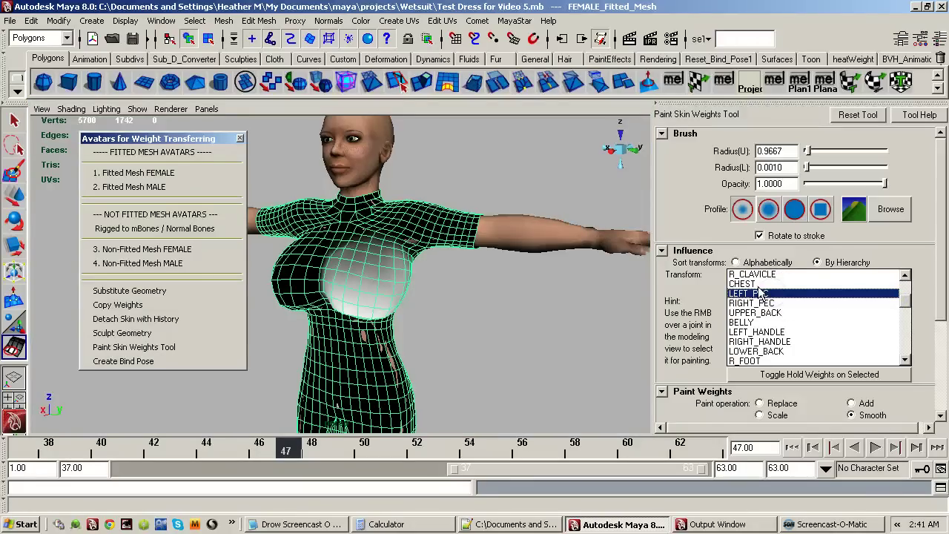
scroll(940, 184, down, 5)
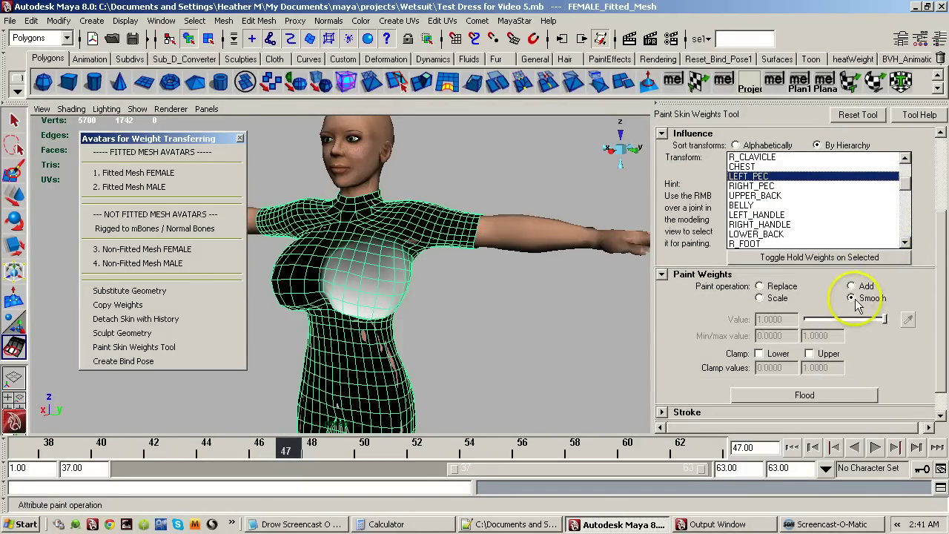
alt+right_drag(450, 271, 559, 269)
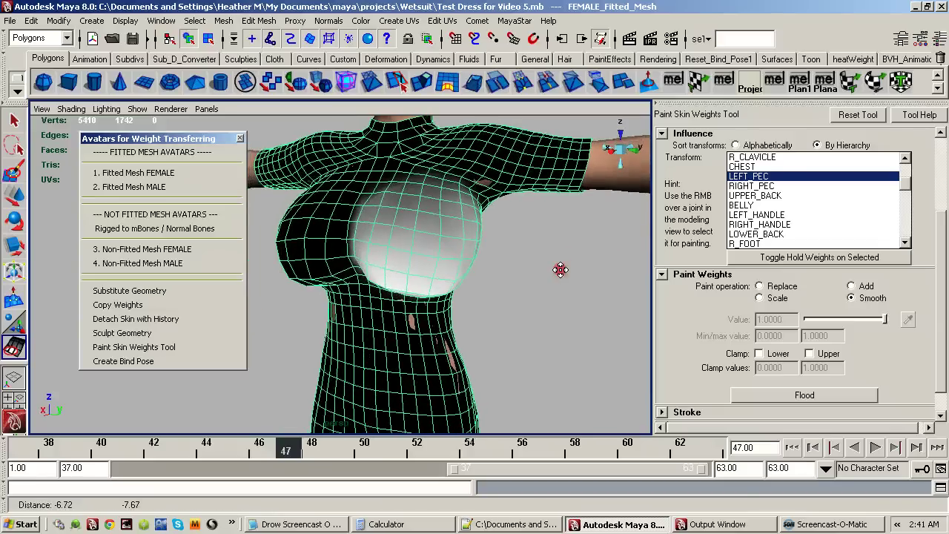
click(773, 395)
click(773, 396)
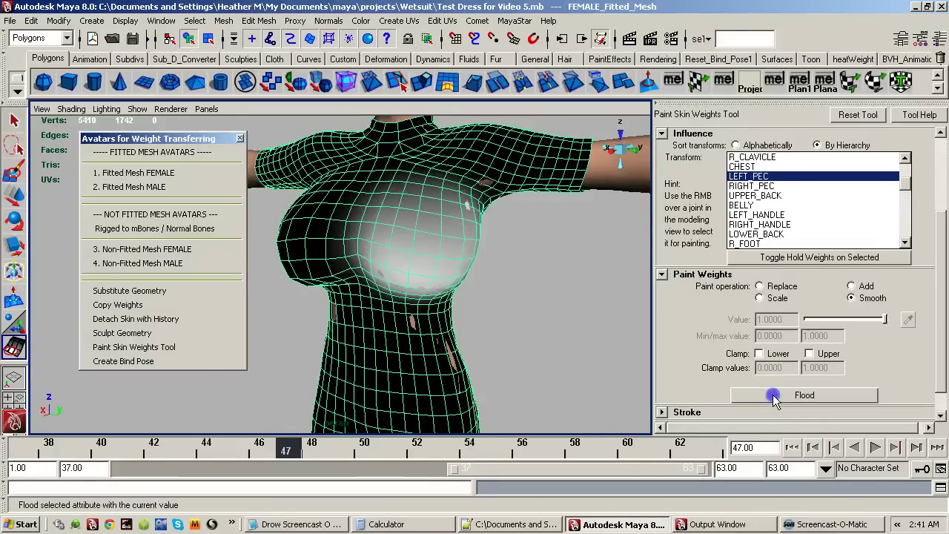
Flood the dress's RIGHT_PEC influence with the Smooth paint operation.
mouse_move(543, 322)
alt+mouse_down()
mouse_move(363, 296)
mouse_move(489, 313)
alt+mouse_up()
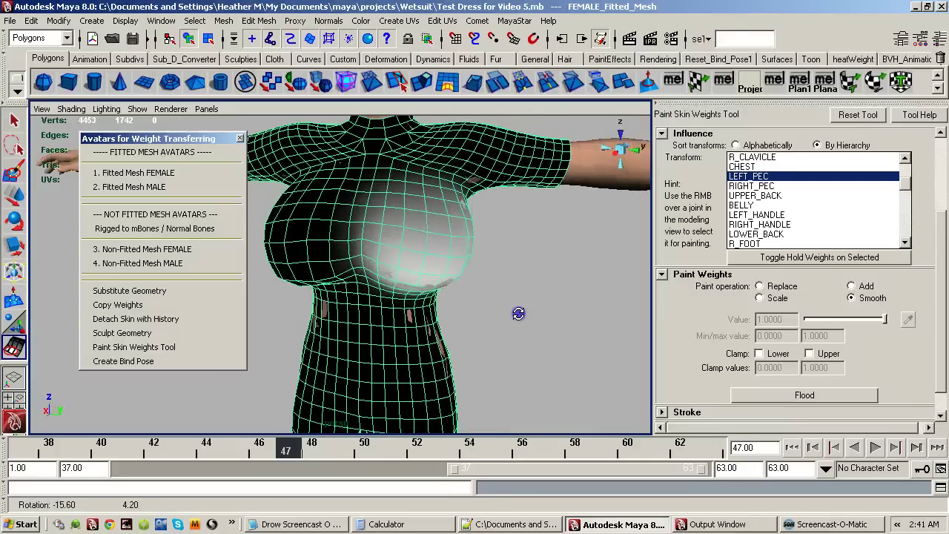
click(770, 185)
click(778, 397)
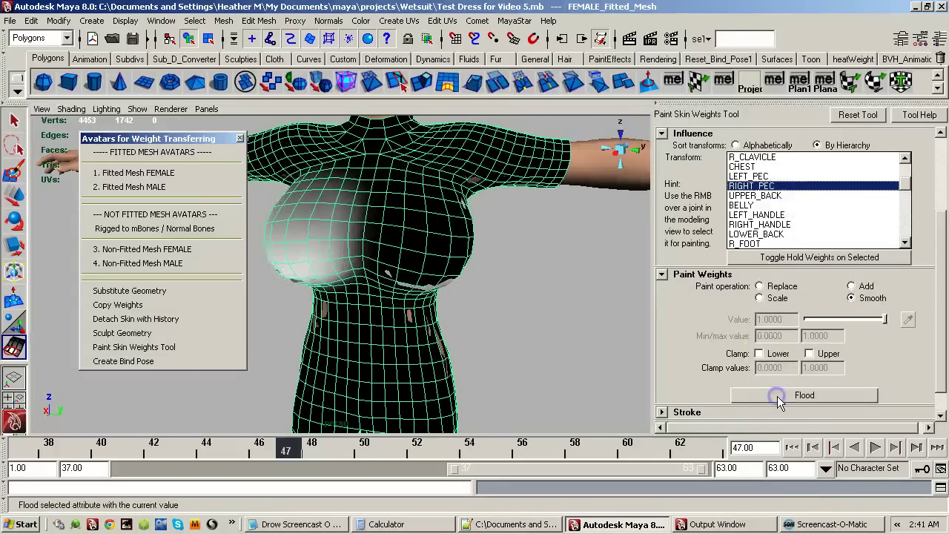
Set the RIGHT_PEC paint operation to Replace at value 1.0000 and enlarge the brush's upper radius to 2.1323.
mouse_move(511, 330)
alt+mouse_down()
mouse_move(459, 312)
mouse_move(516, 298)
mouse_move(489, 307)
alt+mouse_up()
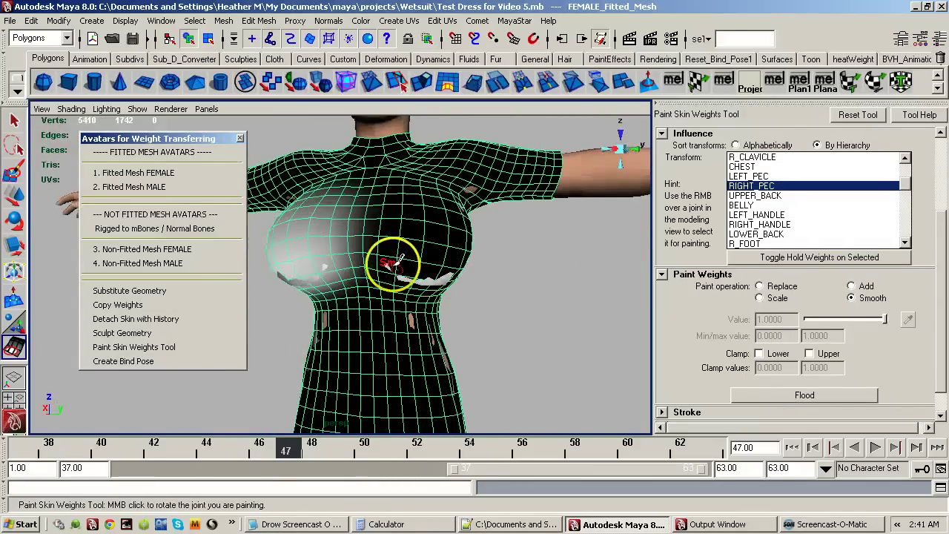
alt+right_drag(396, 250, 445, 297)
alt+drag(445, 296, 534, 279)
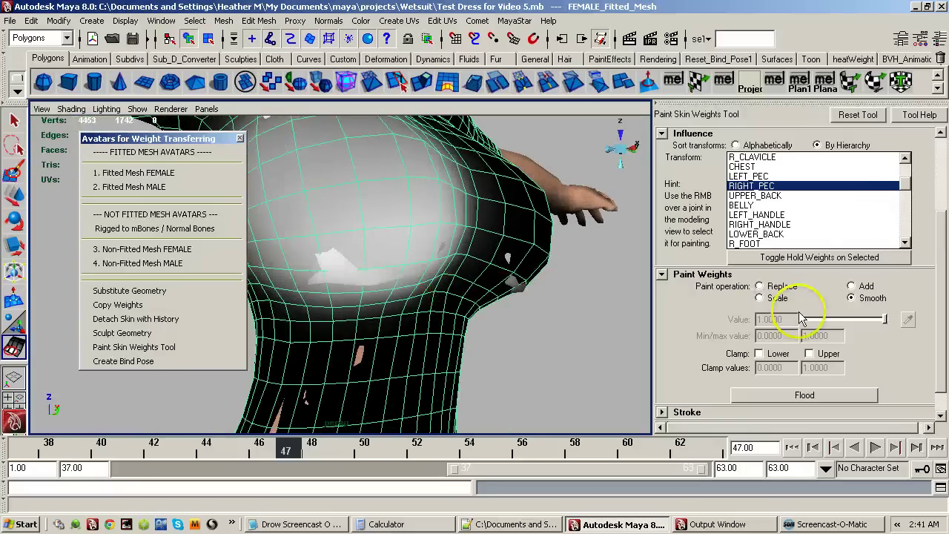
click(779, 287)
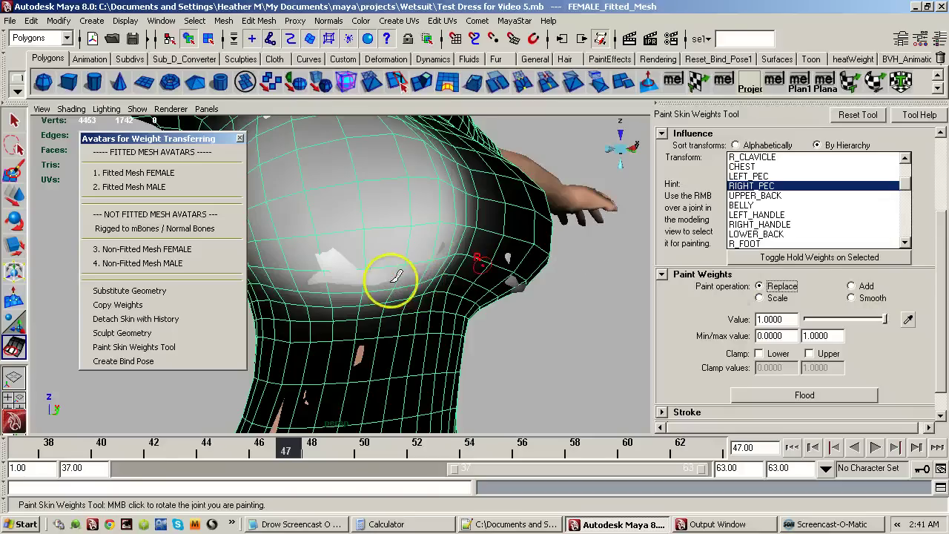
mouse_move(419, 291)
alt+mouse_down()
mouse_move(440, 302)
mouse_move(431, 295)
alt+mouse_up()
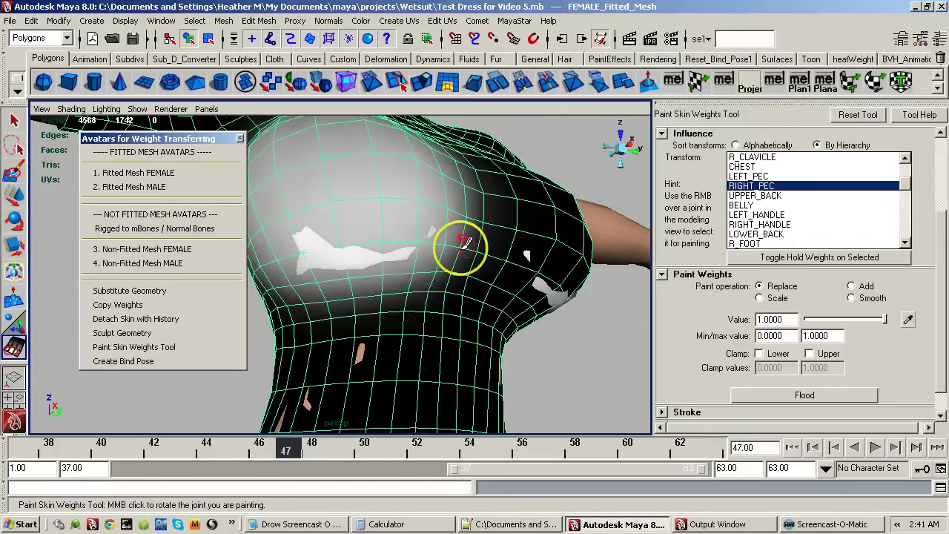
alt+drag(458, 239, 538, 292)
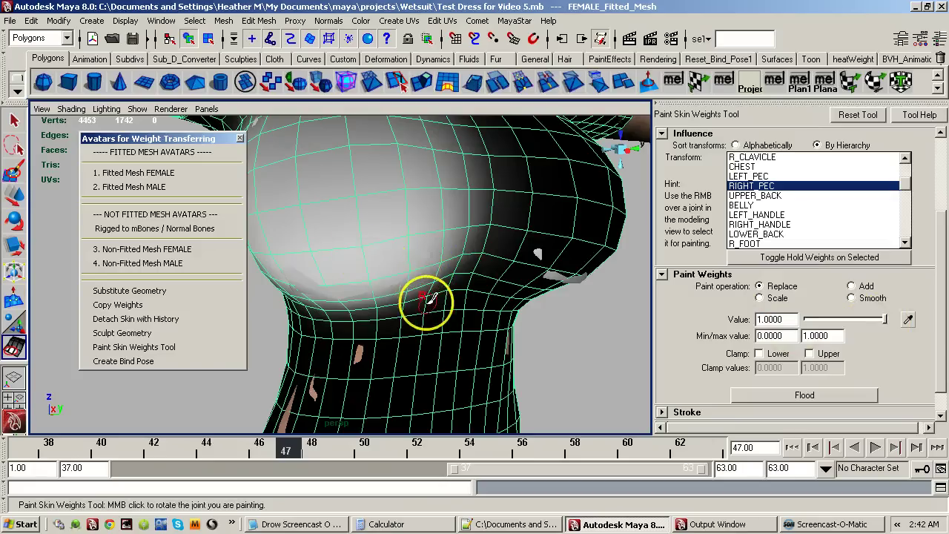
alt+drag(417, 281, 416, 258)
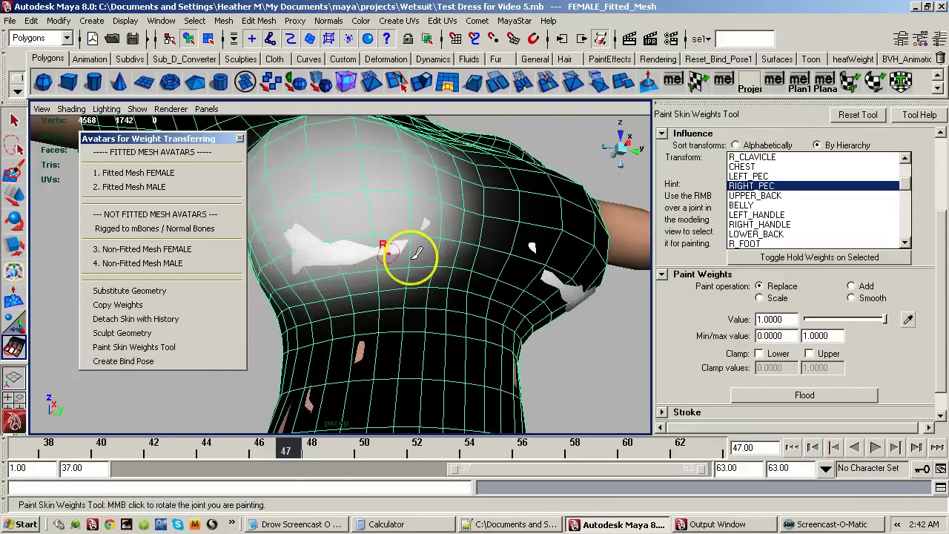
drag(944, 230, 938, 148)
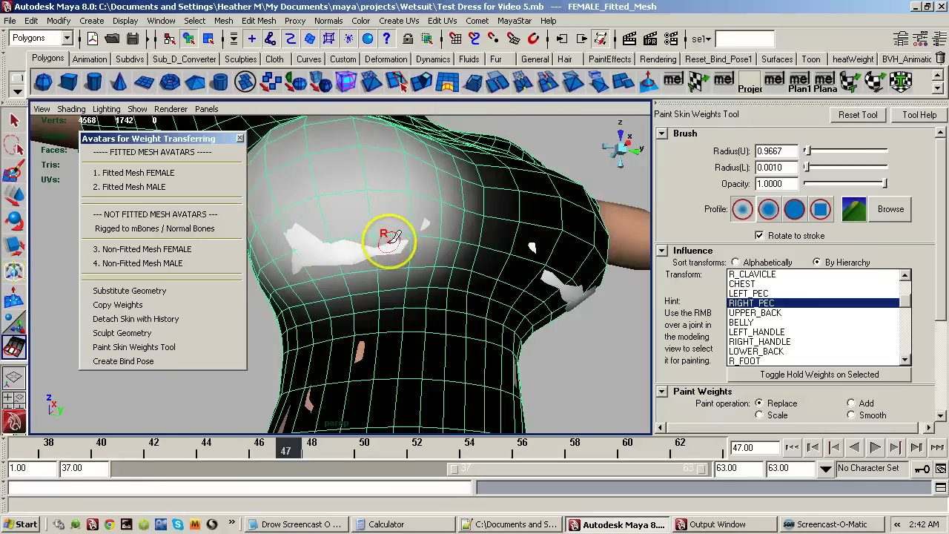
drag(378, 231, 361, 245)
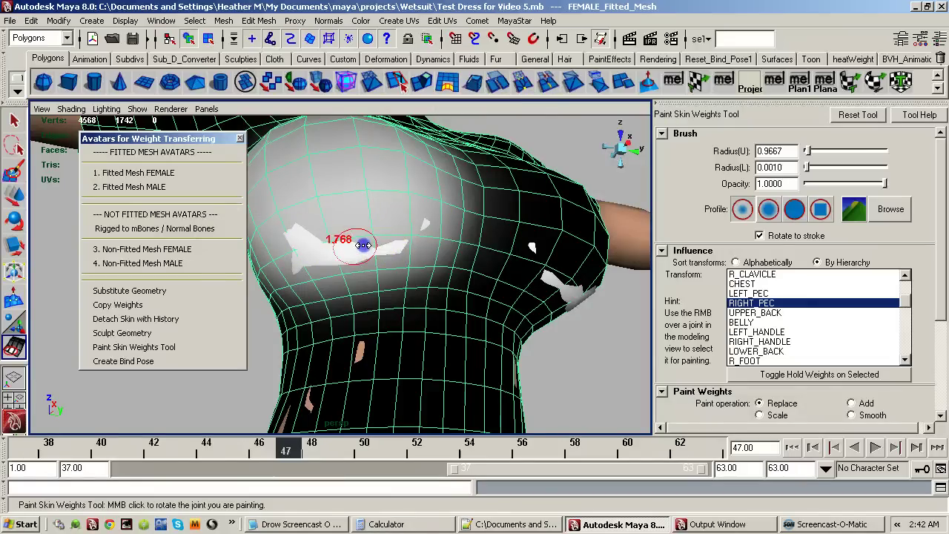
Paint the RIGHT_PEC influence with Replace at value 1.0000 over the poke-through patches beneath the right bust.
click(339, 251)
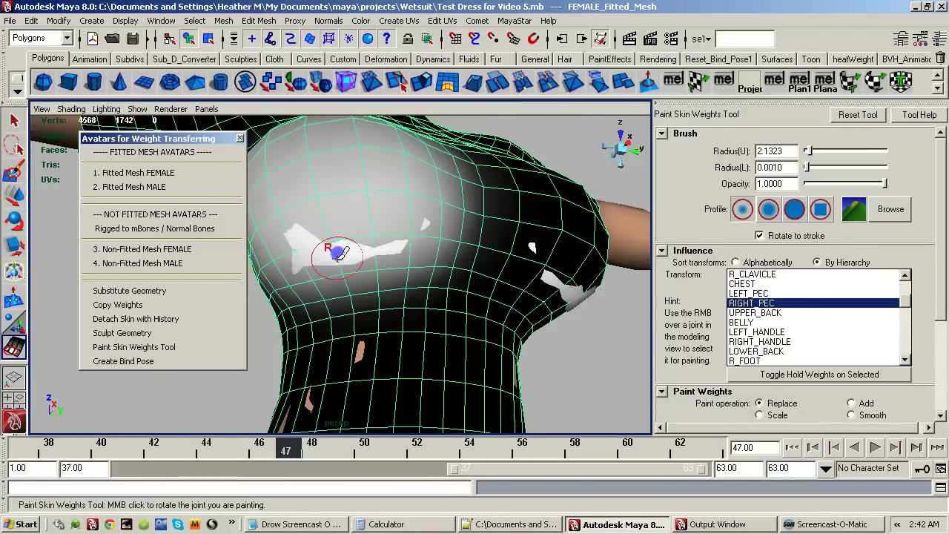
drag(341, 234, 334, 269)
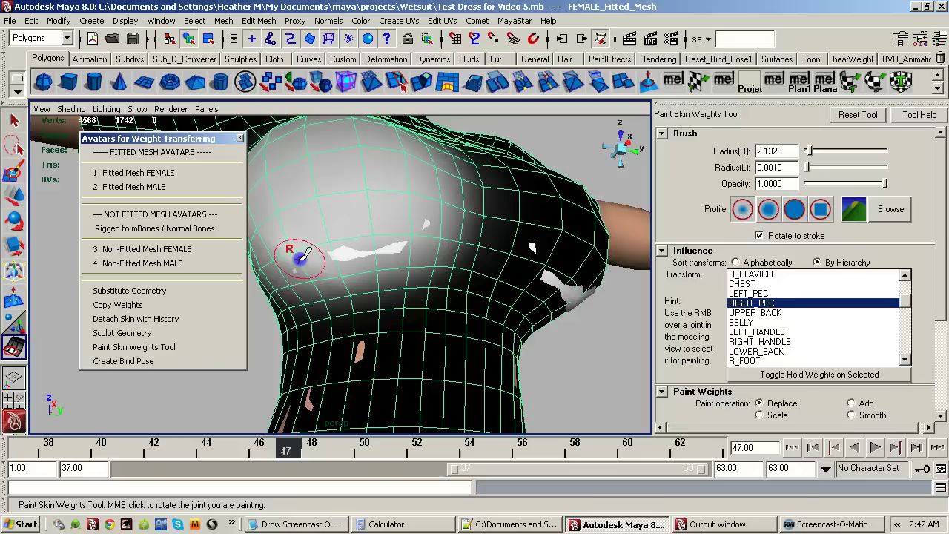
key(ctrl+z)
drag(294, 264, 394, 256)
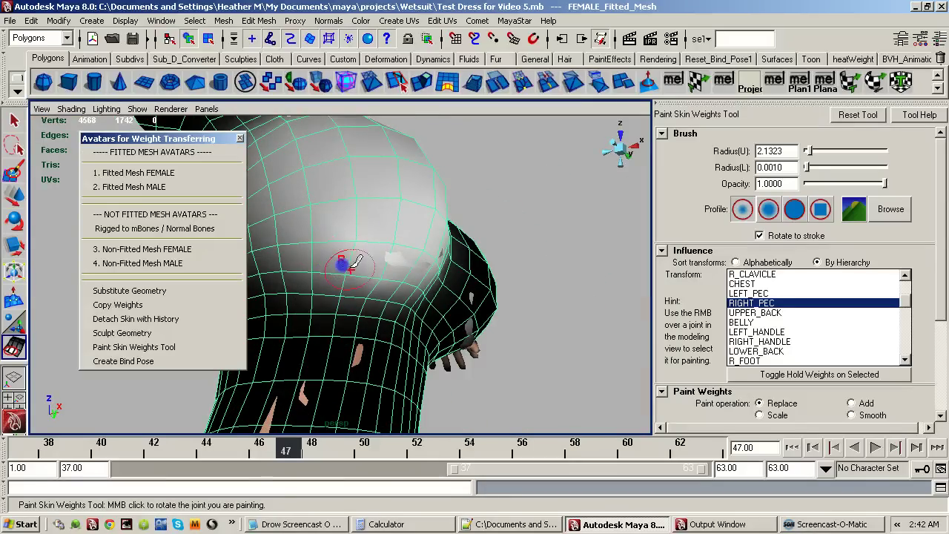
alt+drag(395, 252, 363, 246)
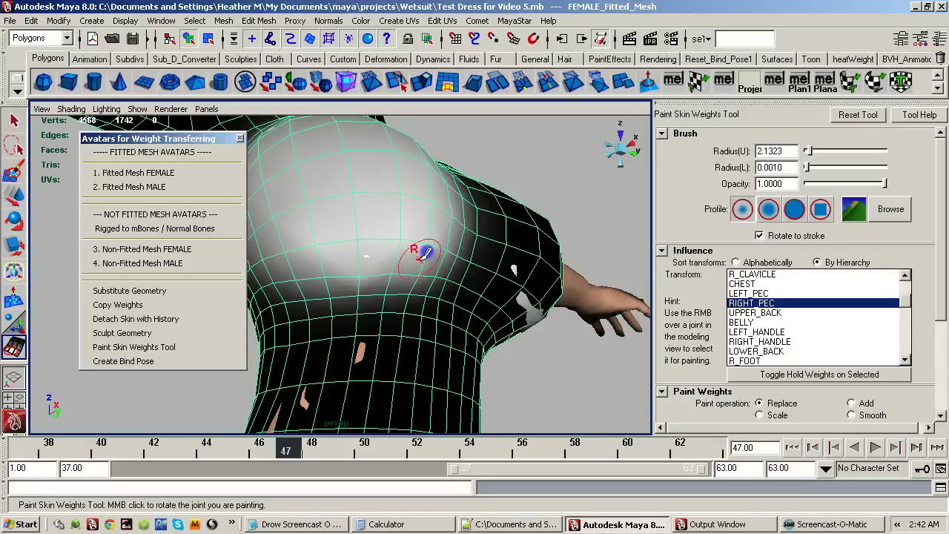
alt+right_drag(369, 236, 413, 303)
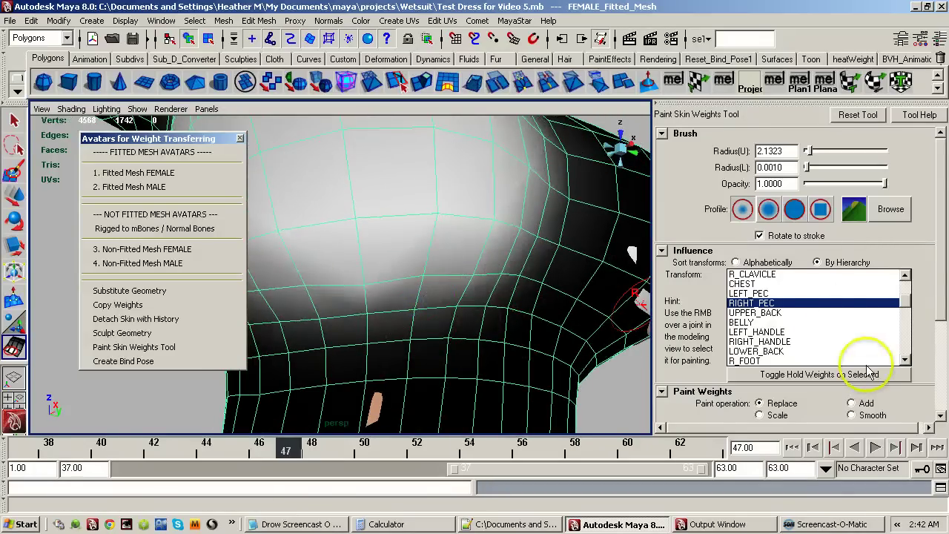
Try painting RIGHT_PEC with a Replace value of 0.0000 beneath the right bust, then undo the stroke.
drag(943, 305, 943, 369)
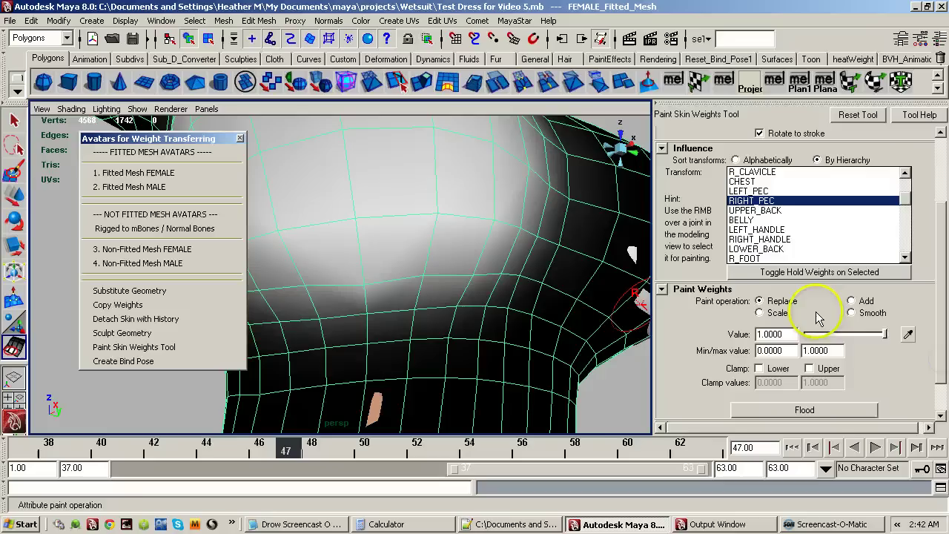
drag(883, 334, 785, 348)
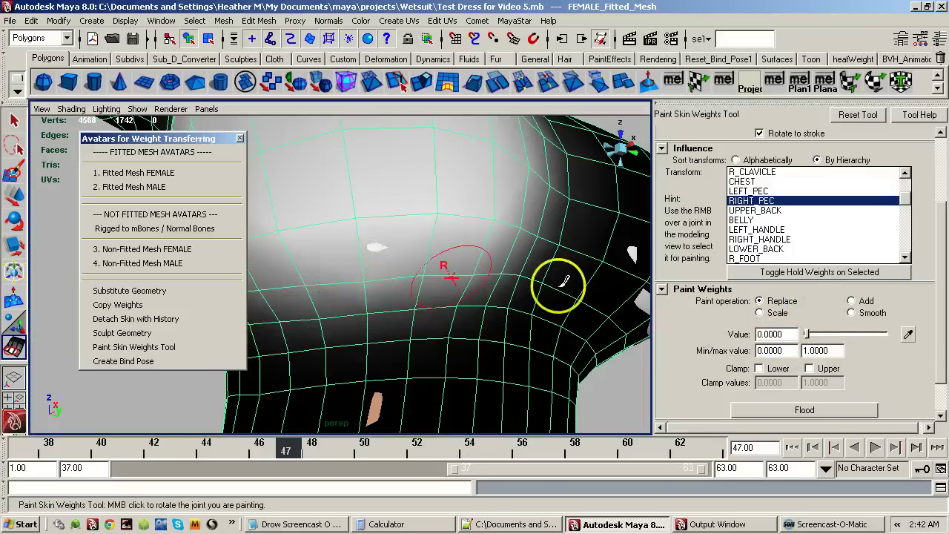
key(ctrl+z)
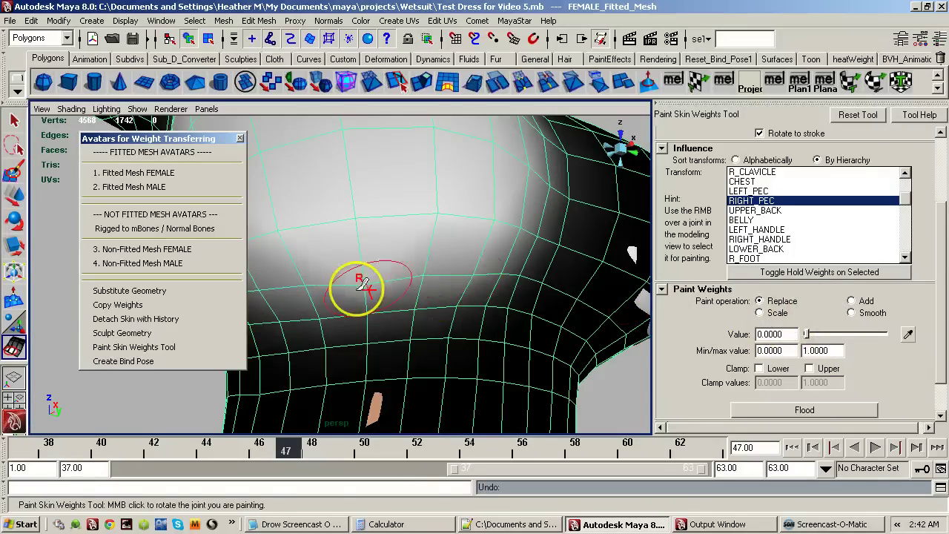
Shrink the brush and paint RIGHT_PEC with a Replace value of 1.0000 over the small remaining patch beneath the right bust.
key(b)
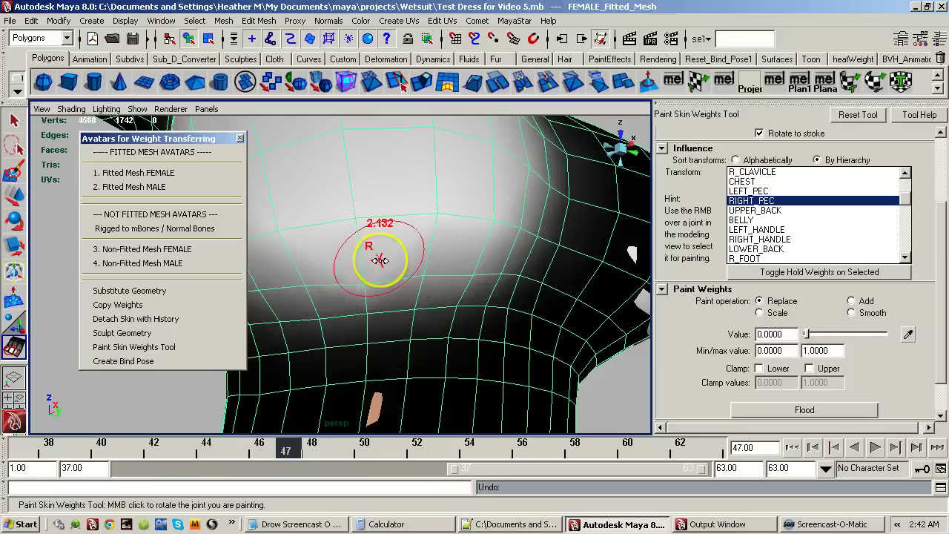
drag(378, 260, 357, 270)
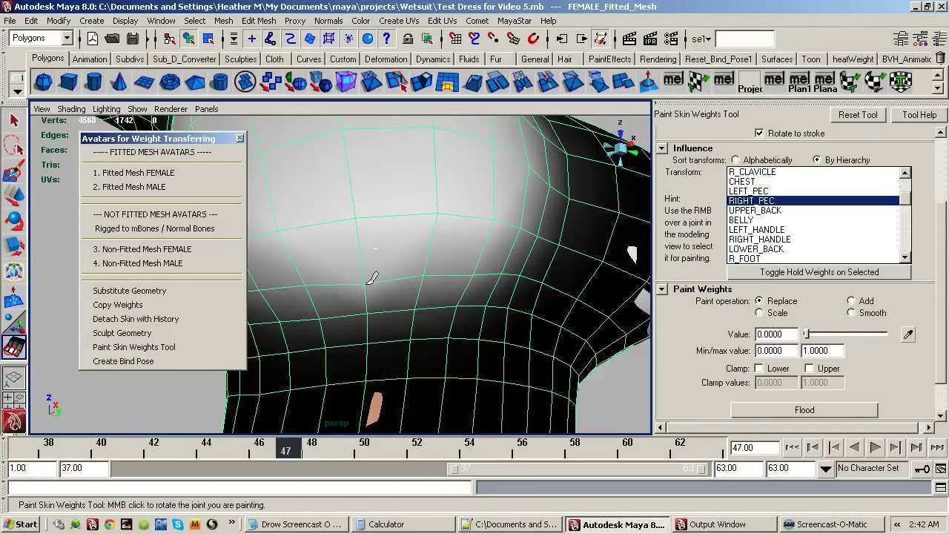
click(371, 280)
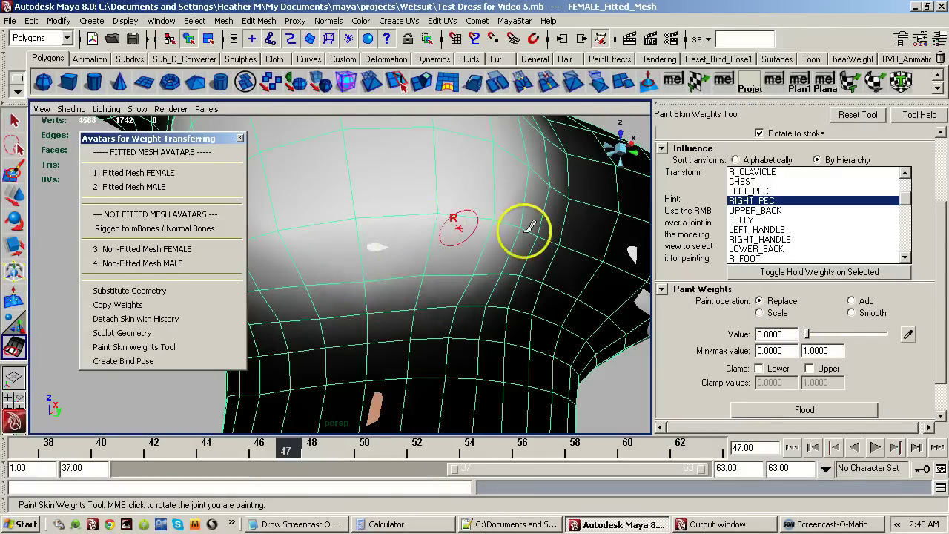
drag(875, 337, 890, 337)
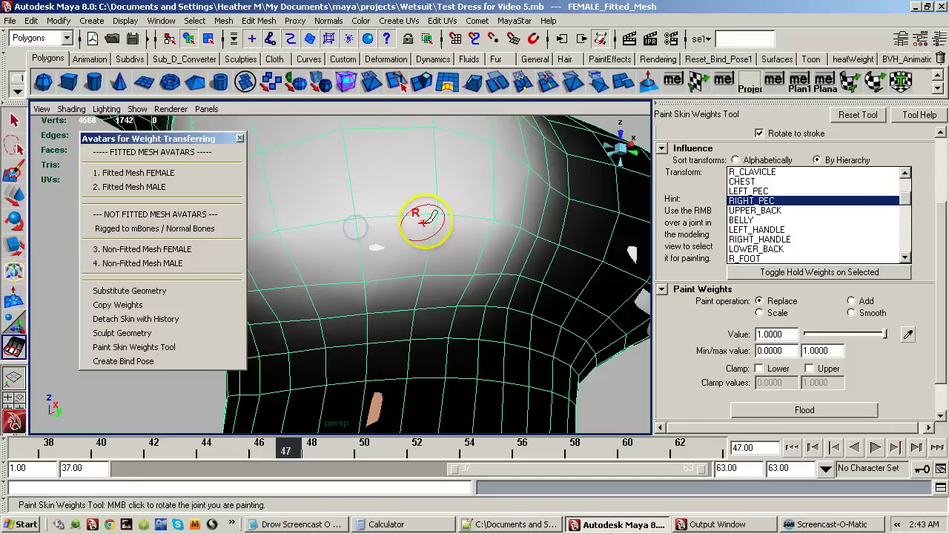
drag(432, 216, 429, 268)
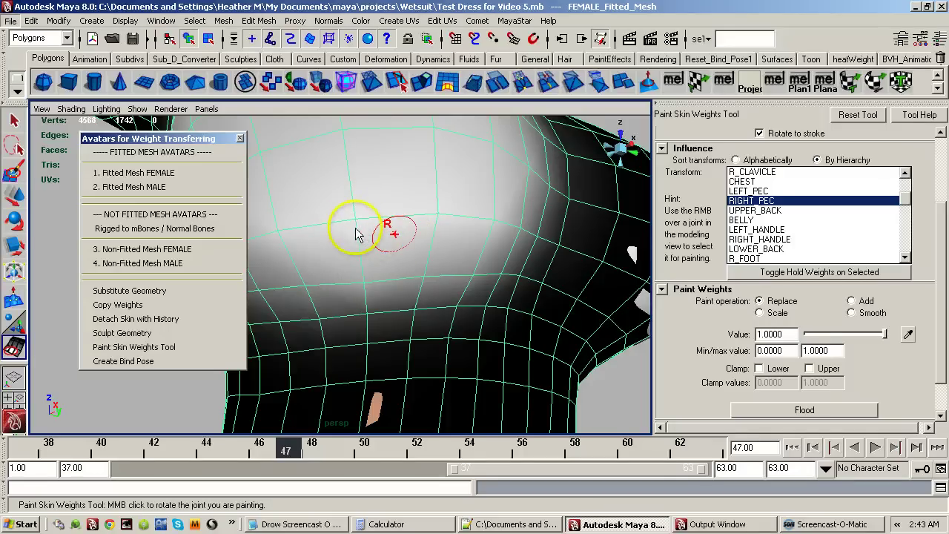
Examine the undersides of both busts for remaining areas where the body pokes through the dress.
alt+drag(427, 253, 434, 271)
alt+right_drag(433, 272, 366, 289)
mouse_move(375, 324)
alt+mouse_down()
mouse_move(336, 334)
mouse_move(361, 299)
mouse_move(400, 294)
mouse_move(354, 298)
alt+mouse_up()
alt+right_drag(303, 314, 523, 288)
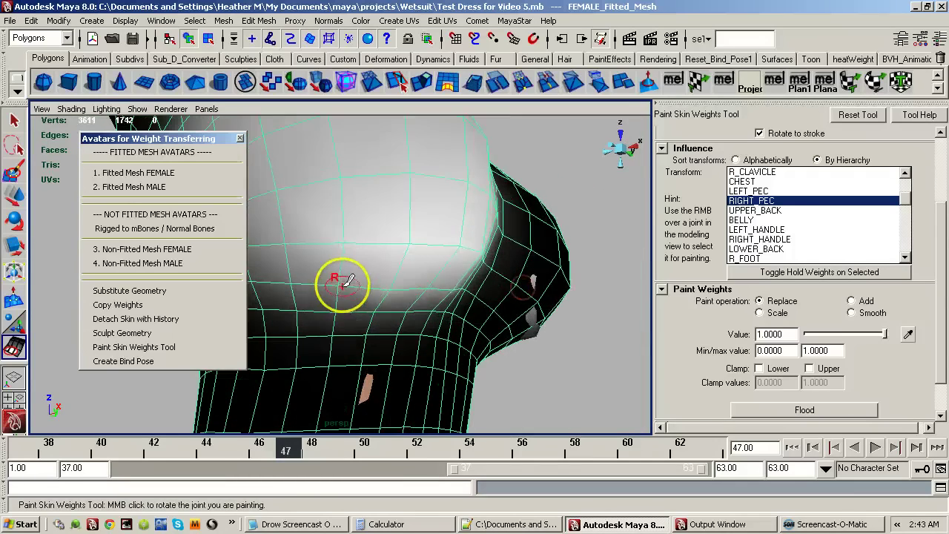
mouse_move(400, 289)
alt+mouse_down()
mouse_move(328, 303)
mouse_move(424, 276)
alt+mouse_up()
alt+right_drag(425, 276, 335, 289)
alt+drag(463, 300, 445, 318)
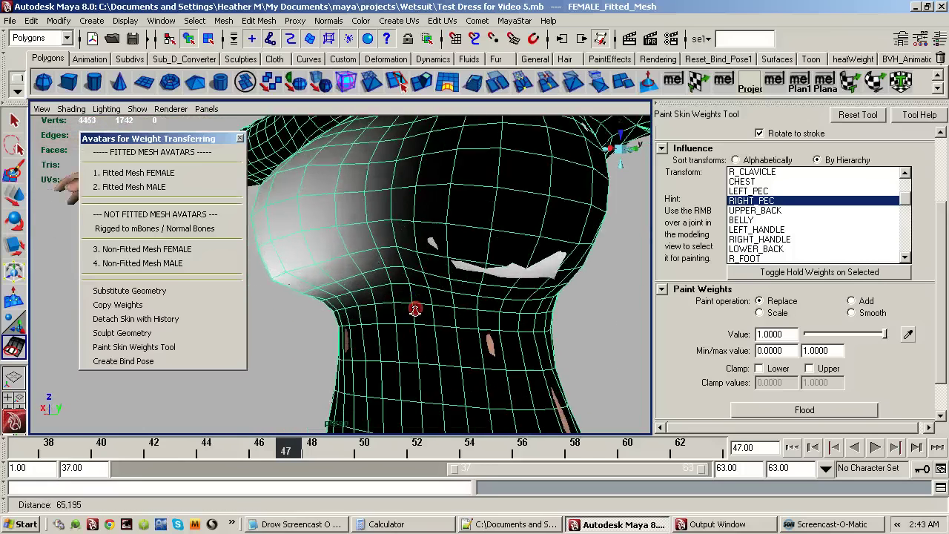
mouse_move(445, 319)
alt+right_down()
mouse_move(501, 326)
mouse_move(482, 326)
alt+right_up()
Select the LEFT_PEC influence for painting and enlarge the brush radius to about 2.5.
click(751, 190)
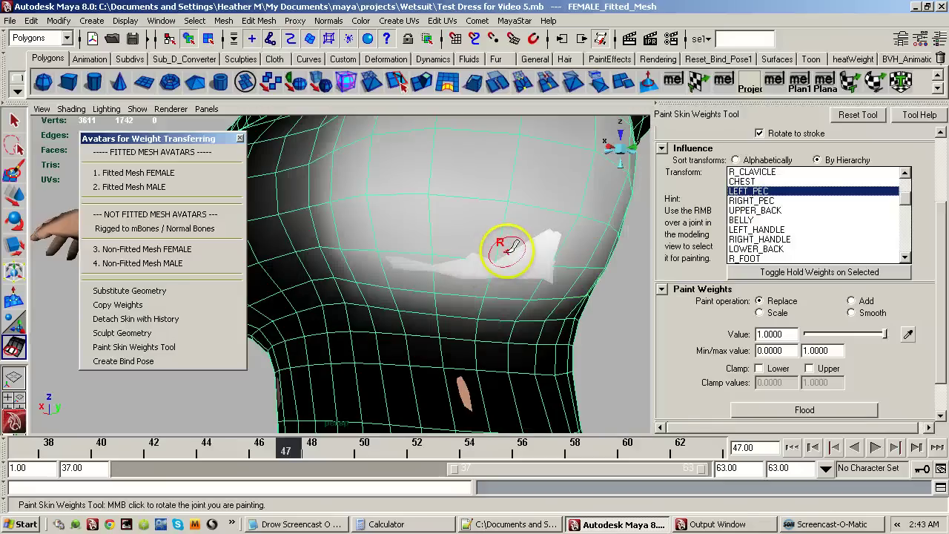
right_click(489, 238)
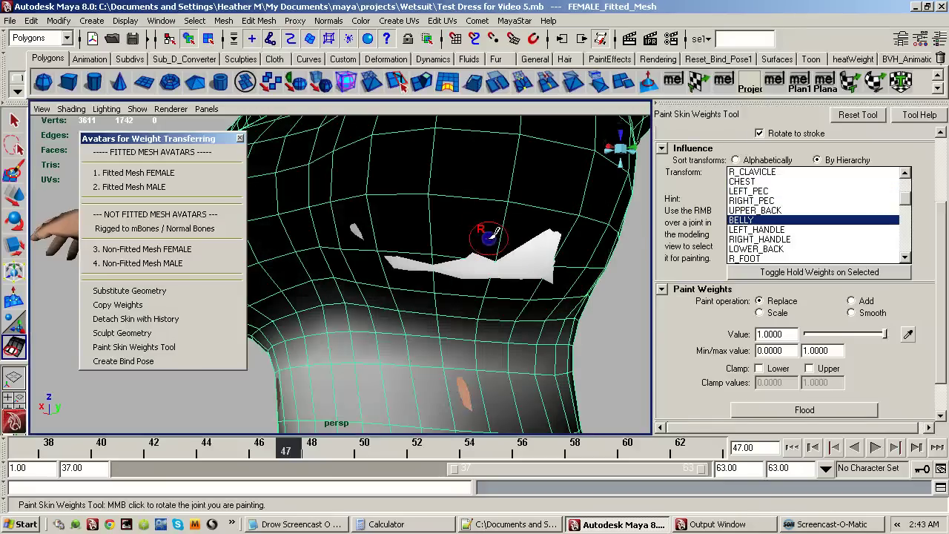
click(768, 202)
click(764, 191)
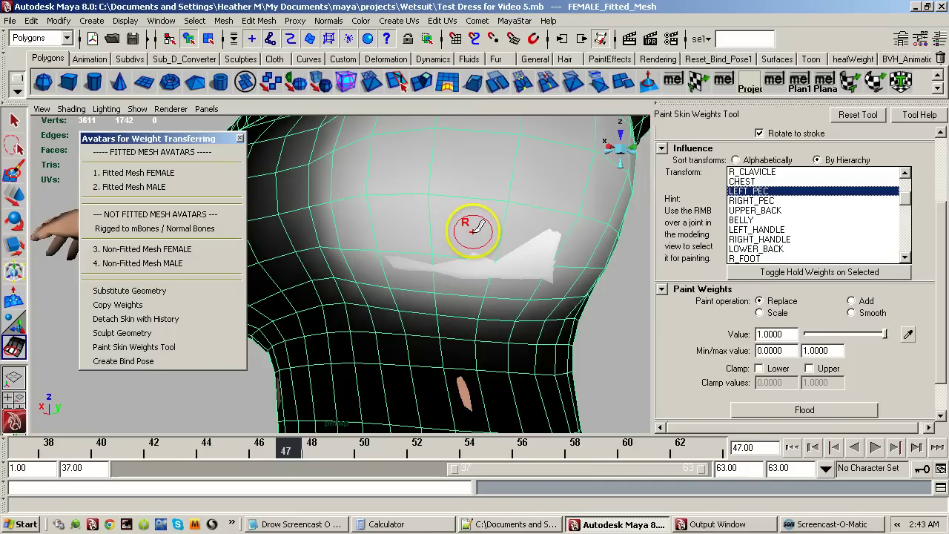
click(552, 110)
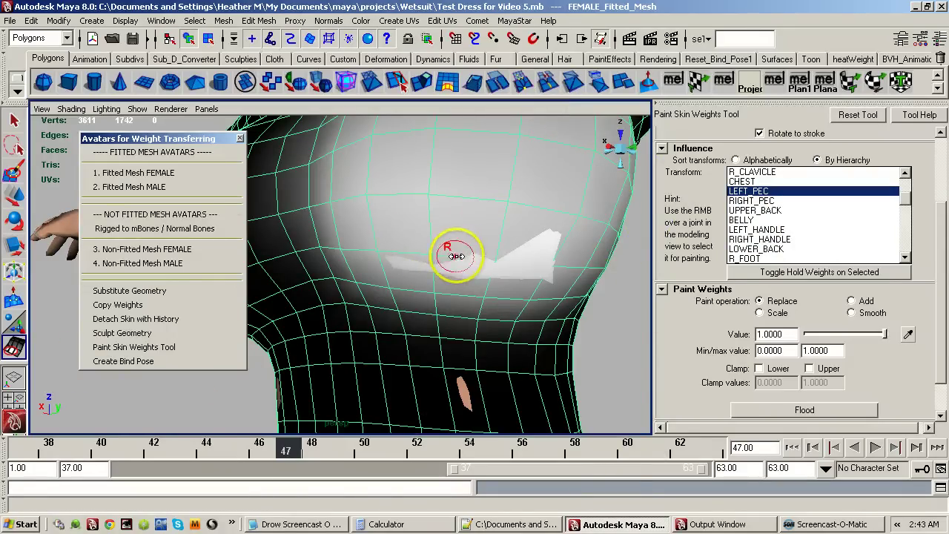
drag(461, 257, 467, 254)
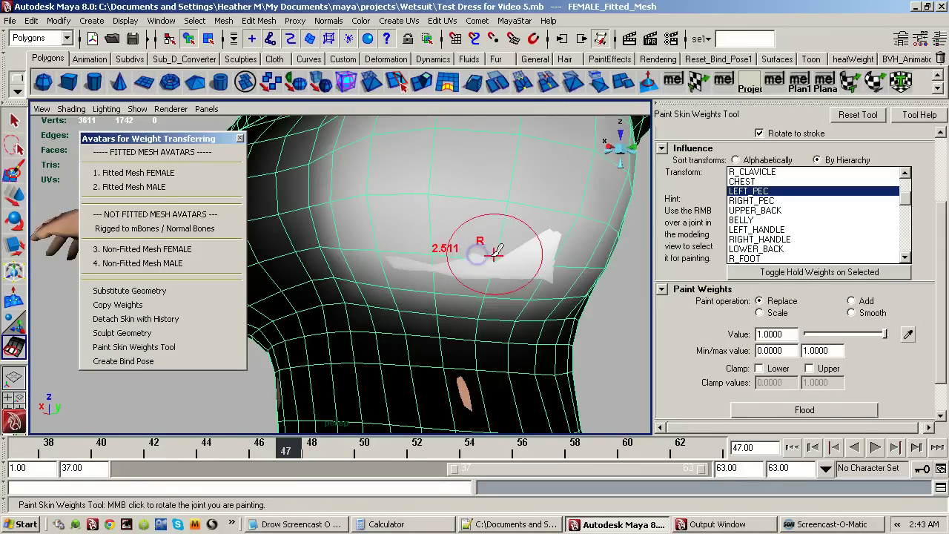
Paint LEFT_PEC with Replace at value 1.0000 over the poke-through patches along the left bust's underside.
click(542, 249)
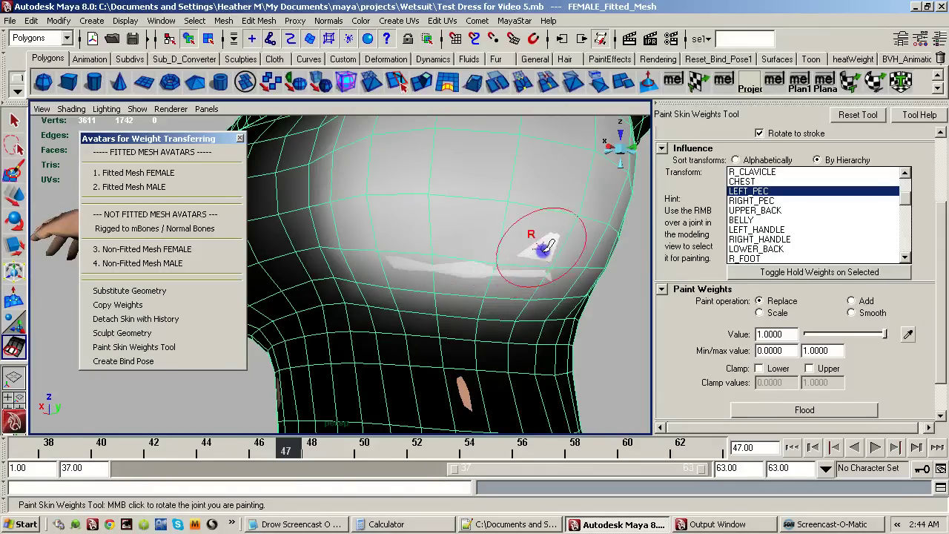
click(548, 247)
drag(548, 242, 552, 236)
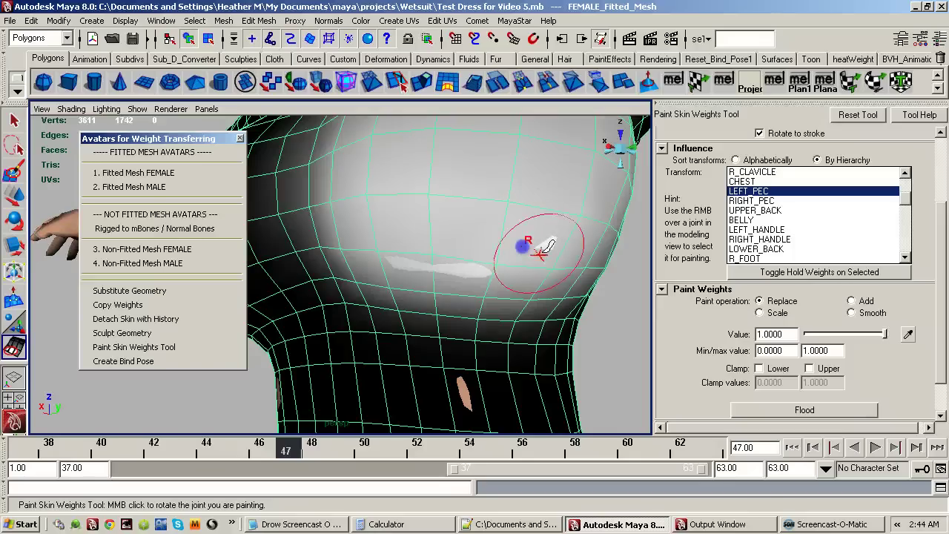
click(555, 232)
click(479, 266)
click(402, 257)
drag(403, 255, 491, 267)
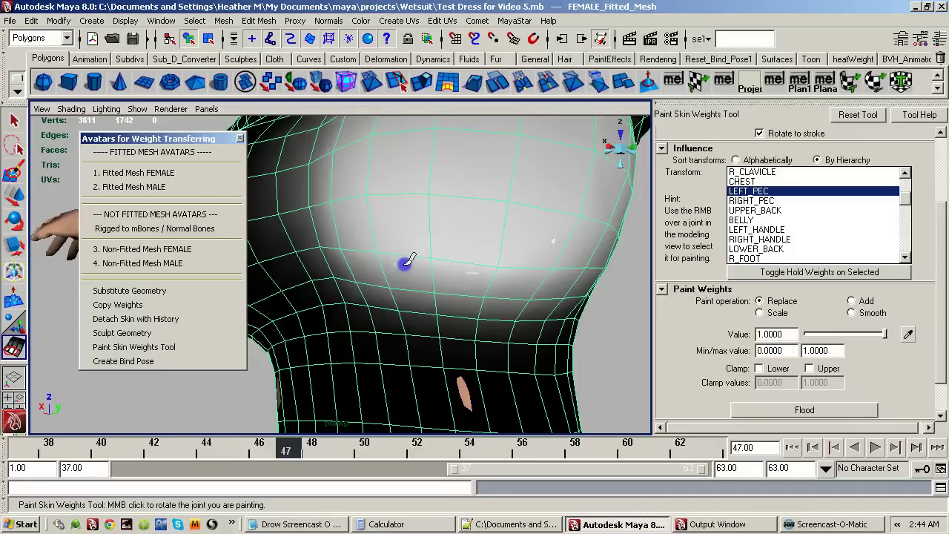
drag(412, 264, 455, 257)
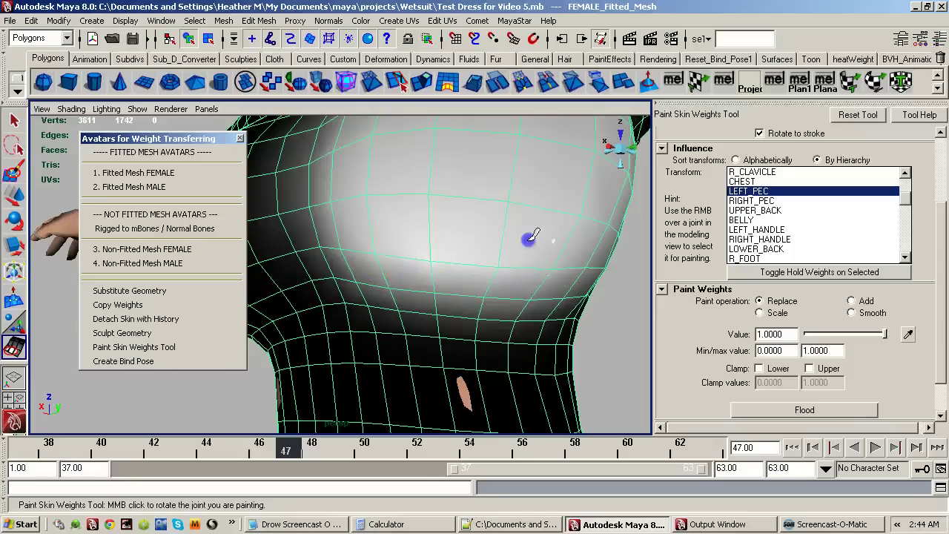
mouse_move(529, 238)
mouse_down()
mouse_move(540, 249)
mouse_move(526, 240)
mouse_up()
Inspect the painted LEFT_PEC weights and both busts from the front, sides and below.
mouse_move(524, 275)
alt+right_down()
mouse_move(404, 268)
mouse_move(454, 265)
alt+right_up()
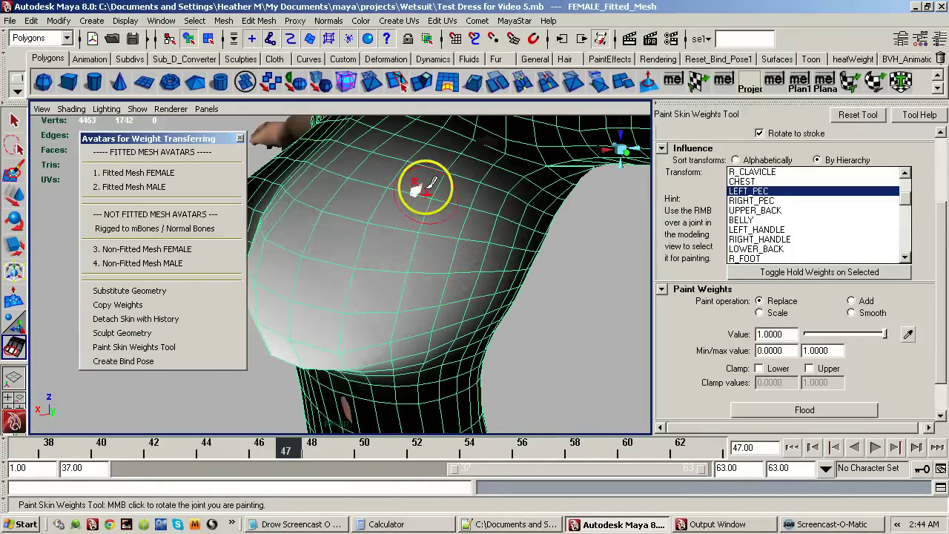
alt+drag(421, 181, 396, 163)
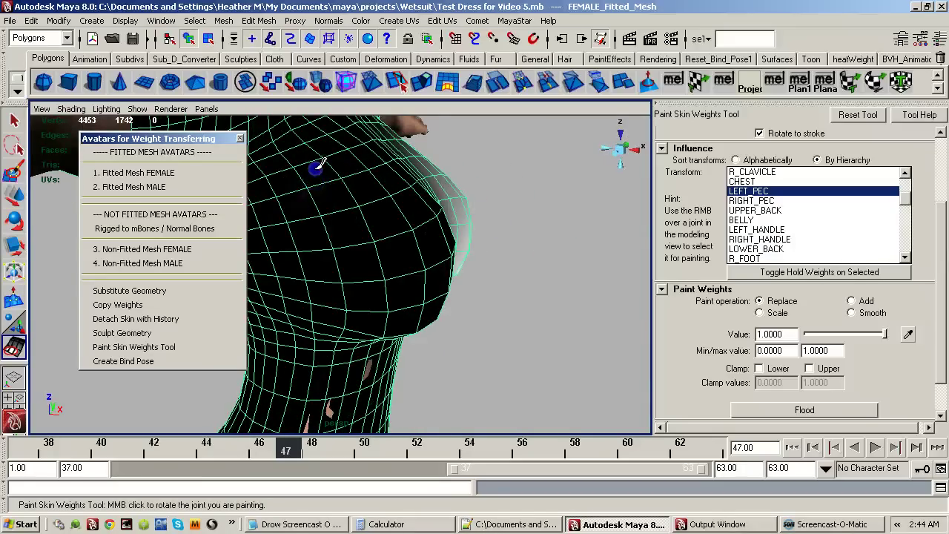
alt+drag(319, 165, 424, 275)
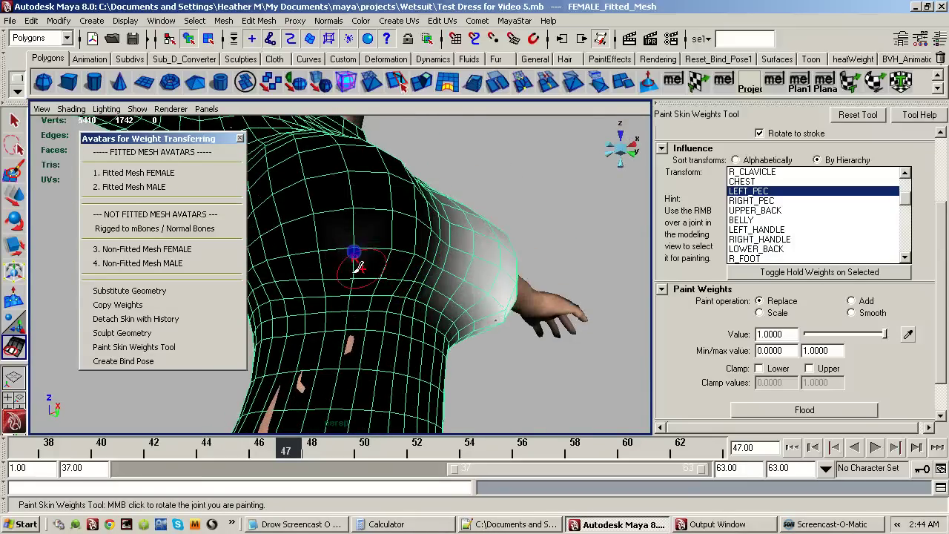
alt+drag(407, 274, 477, 267)
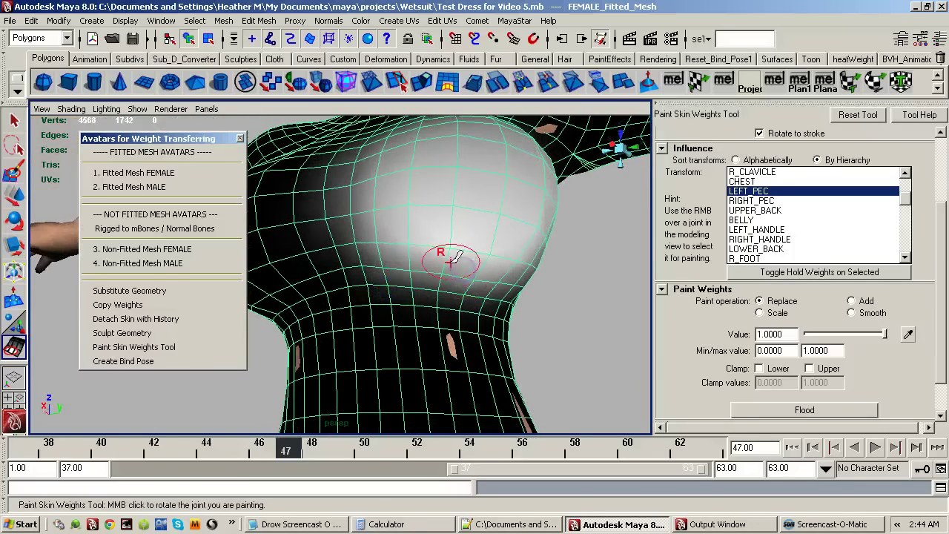
alt+drag(477, 253, 485, 282)
alt+right_drag(500, 283, 338, 272)
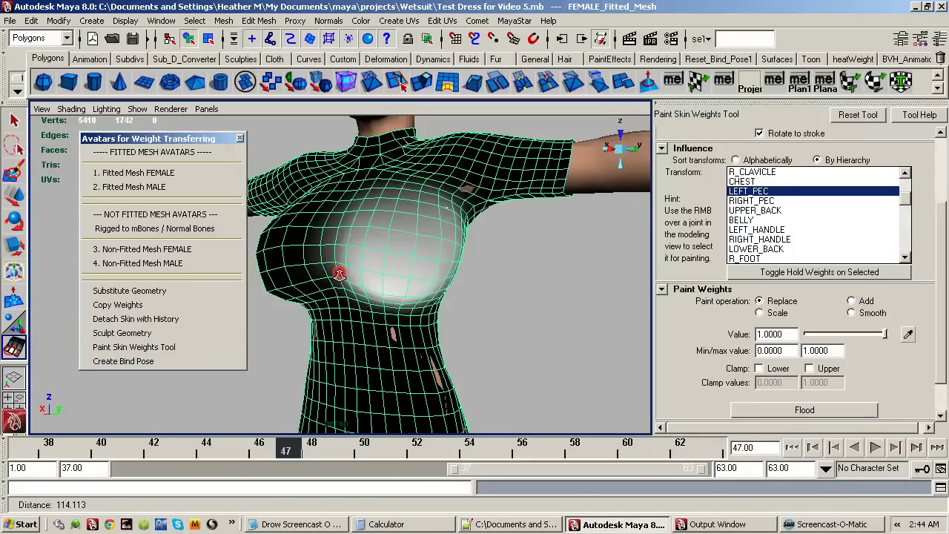
alt+drag(447, 259, 386, 290)
Examine the poke-through spots at the dress's waist below the left bust and leave weight painting for the Select Tool.
alt+middle_drag(404, 282, 417, 143)
alt+right_drag(430, 248, 484, 248)
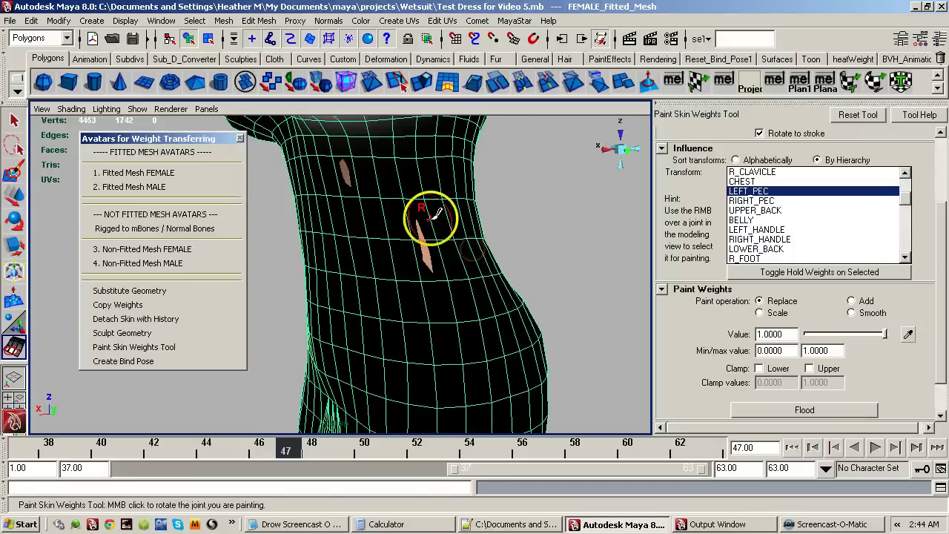
right_click(421, 232)
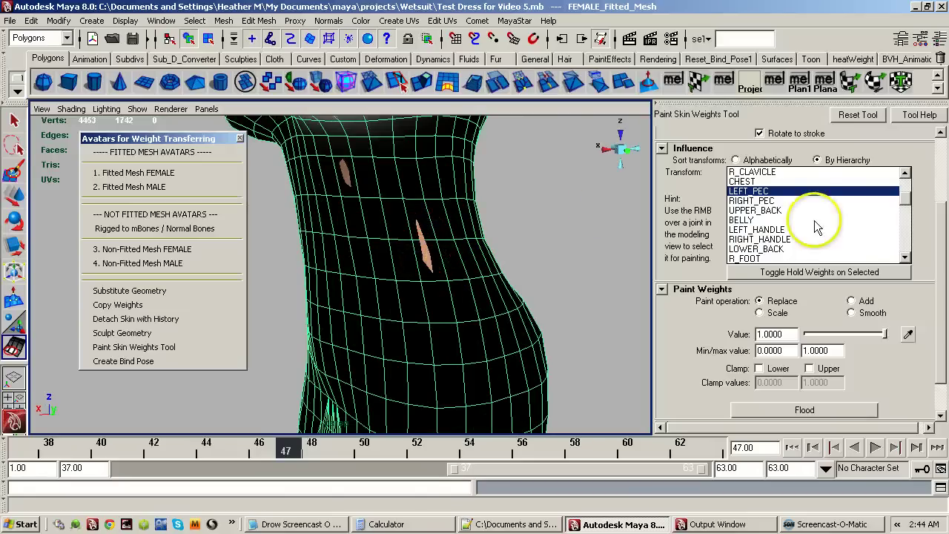
alt+drag(437, 236, 529, 249)
alt+right_drag(531, 250, 393, 263)
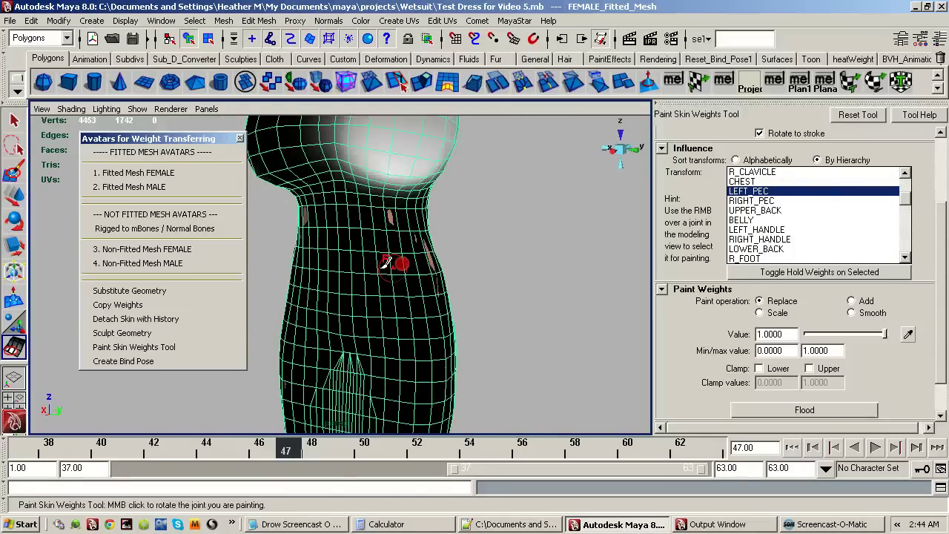
alt+drag(394, 265, 424, 267)
alt+right_drag(407, 261, 508, 261)
alt+drag(465, 269, 373, 286)
alt+right_drag(421, 252, 470, 274)
alt+middle_drag(470, 273, 415, 286)
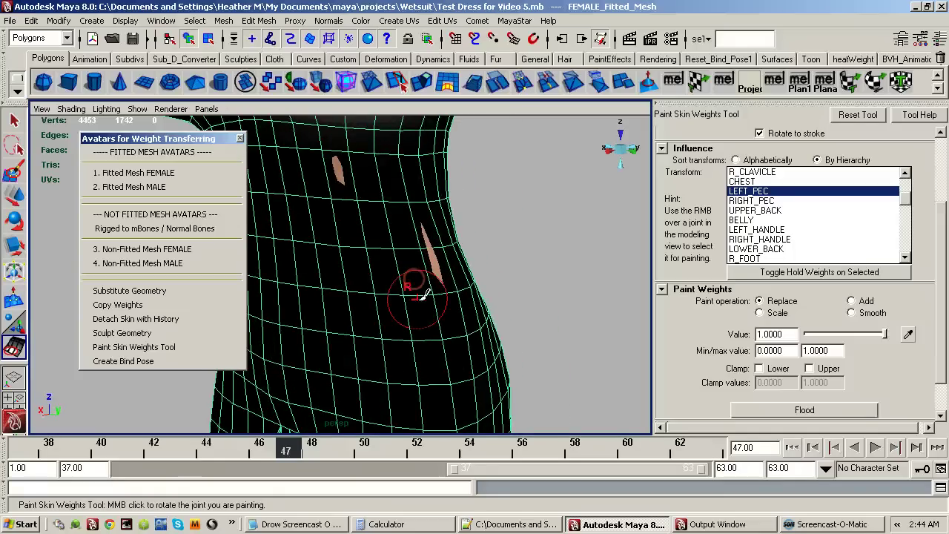
alt+right_drag(418, 289, 498, 295)
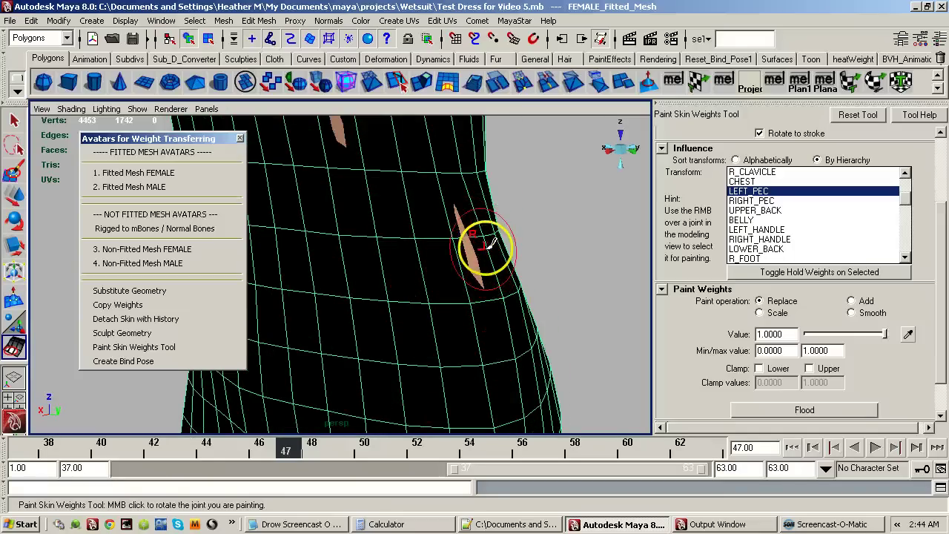
key(q)
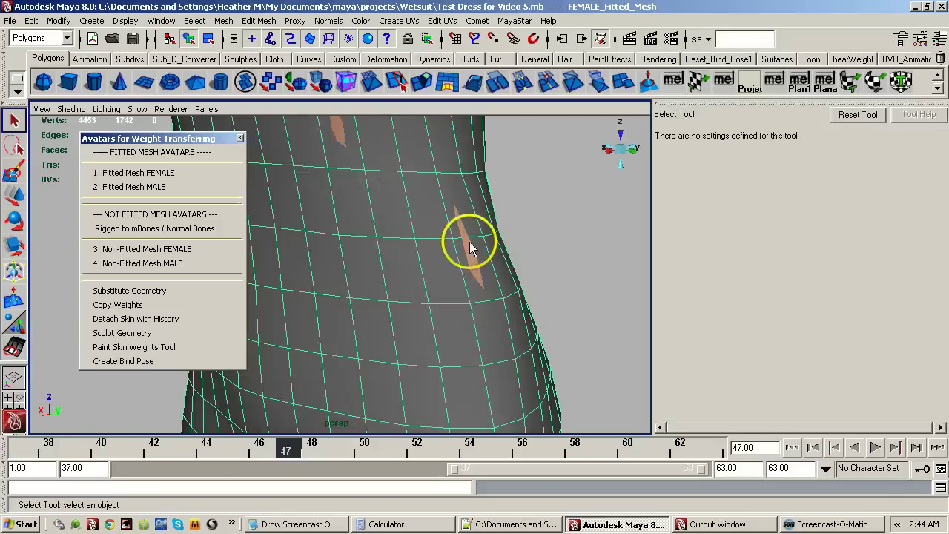
Try to move the dress vertex beside the poke-through patch on the avatar's left waist.
key(F8)
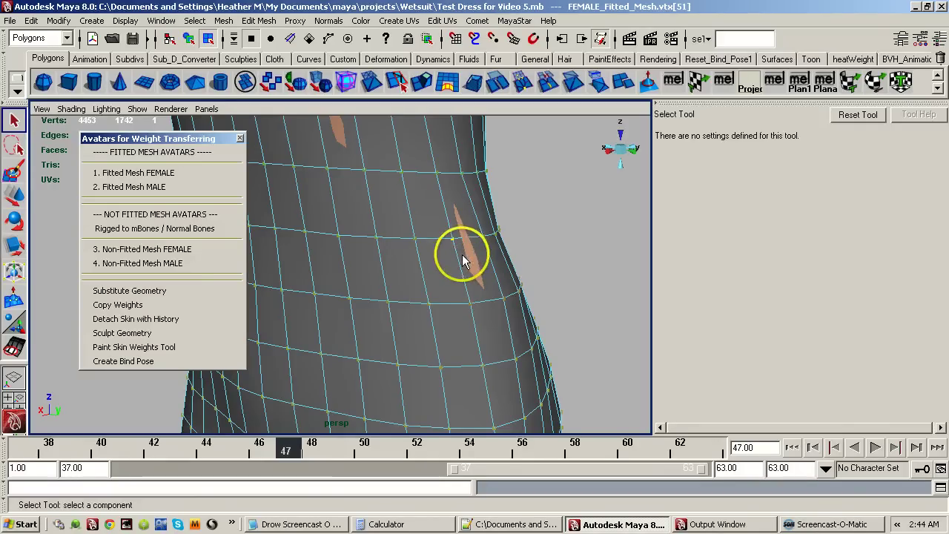
key(w)
alt+drag(462, 255, 522, 274)
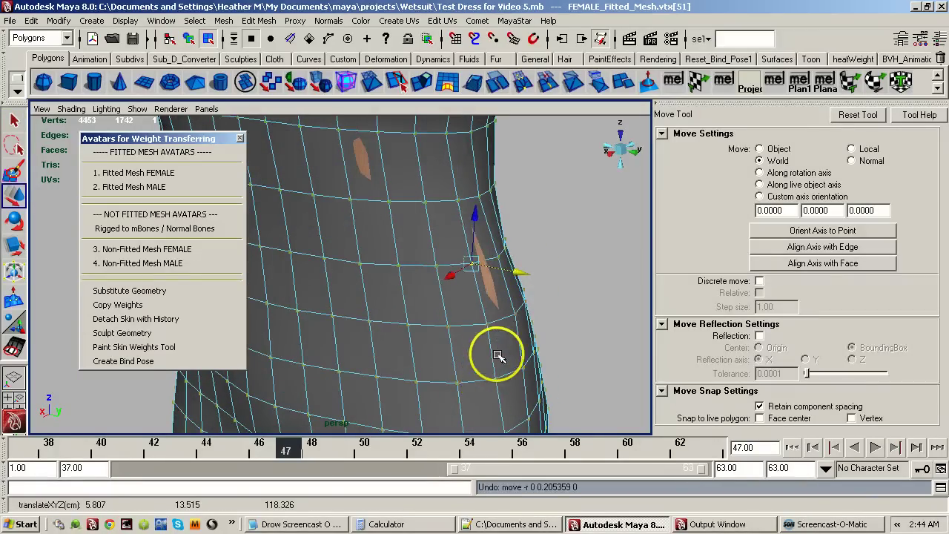
alt+drag(497, 359, 455, 330)
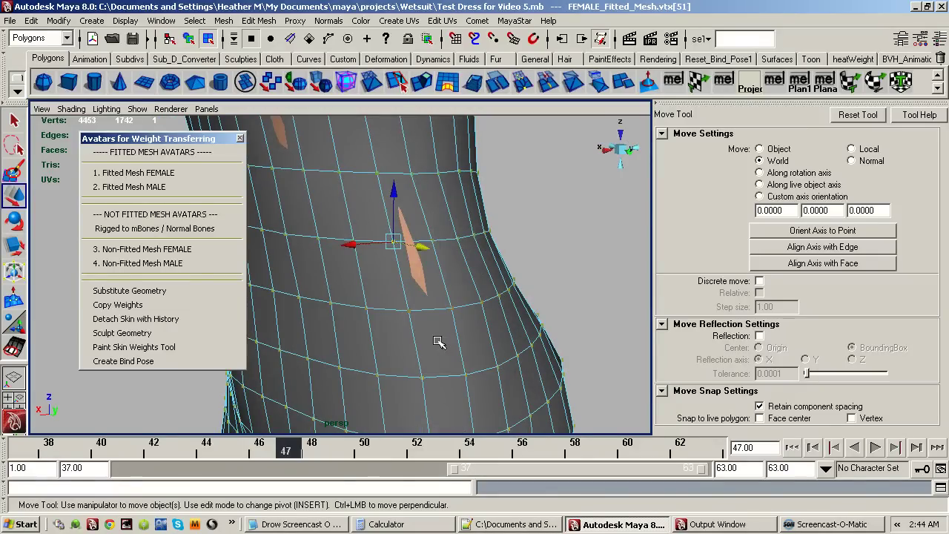
key(F8)
Sculpt the dress outward over the poke-through patches on the avatar's left waist using the Sculpt Geometry Tool's Pull operation.
click(436, 330)
click(128, 339)
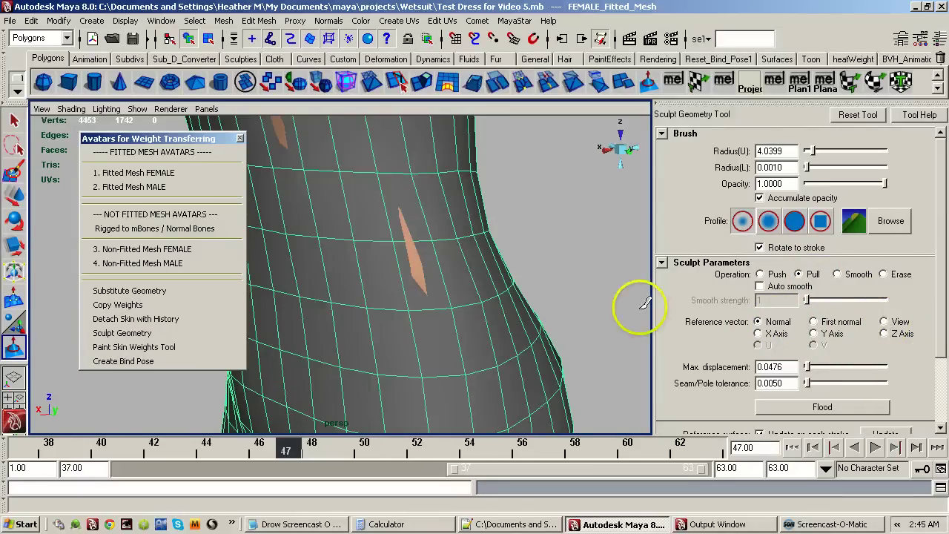
click(449, 317)
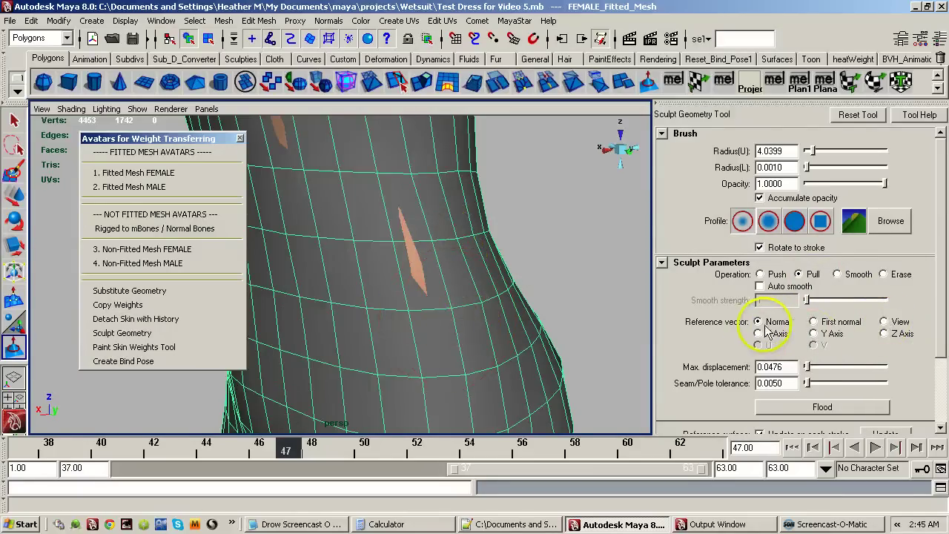
alt+drag(475, 264, 481, 286)
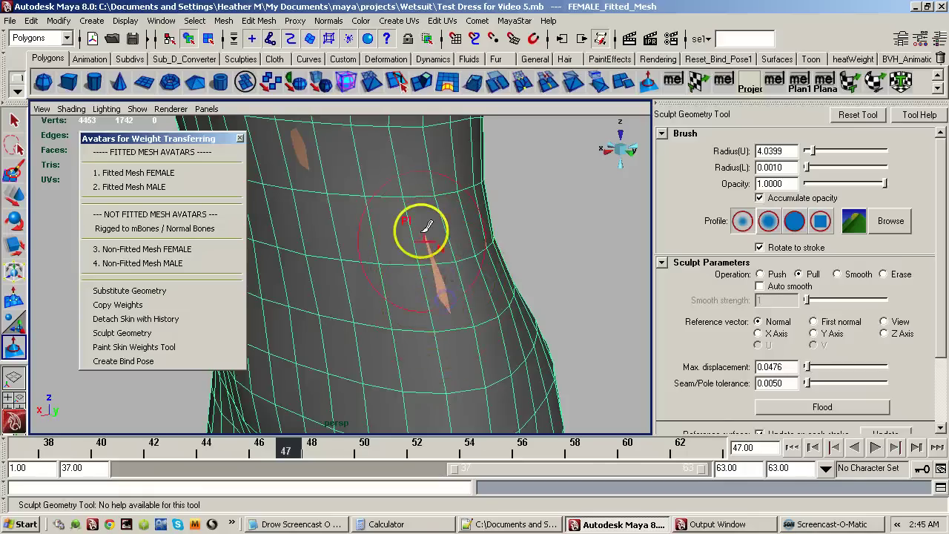
alt+drag(422, 237, 461, 226)
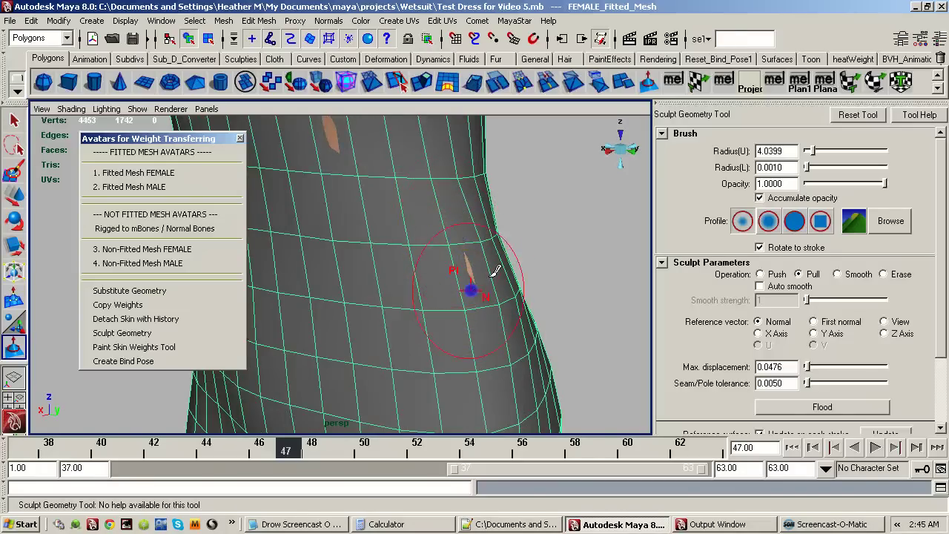
alt+drag(445, 275, 483, 268)
alt+drag(517, 209, 453, 273)
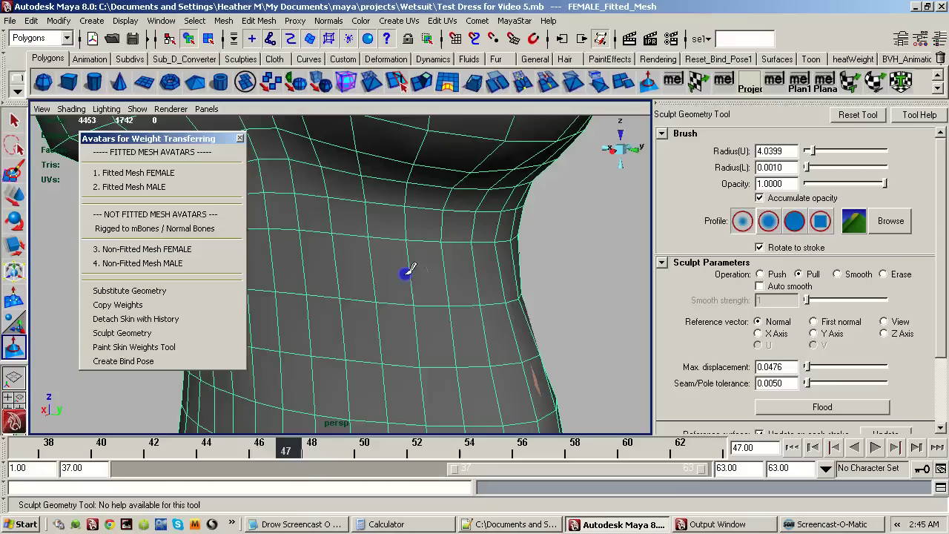
mouse_move(489, 354)
alt+mouse_down()
mouse_move(421, 335)
mouse_move(309, 331)
mouse_move(420, 333)
alt+mouse_up()
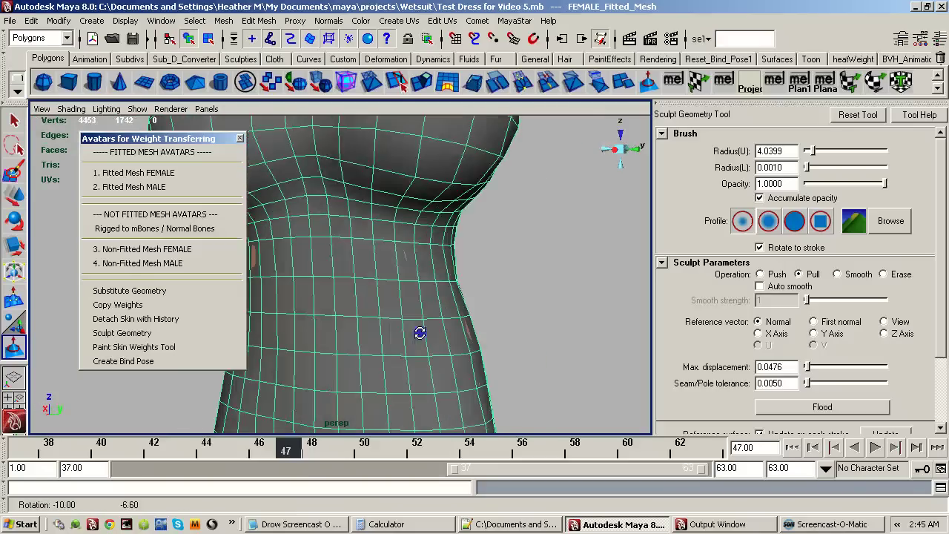
Pull the dress surface outward over the poke-through patches on the avatar's right waist.
mouse_move(419, 333)
alt+right_down()
mouse_move(393, 310)
mouse_move(352, 301)
alt+right_up()
alt+drag(413, 299, 393, 295)
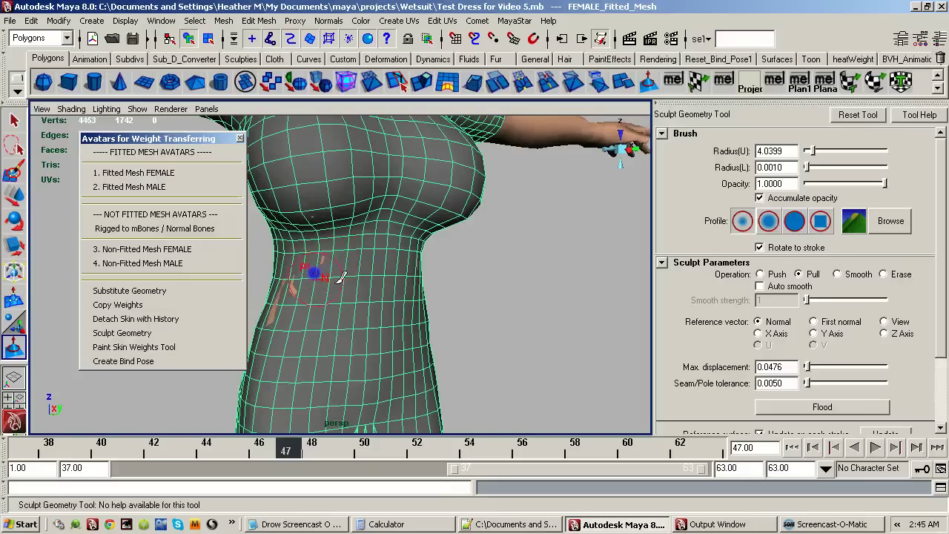
alt+right_drag(339, 278, 561, 260)
alt+middle_drag(348, 275, 468, 283)
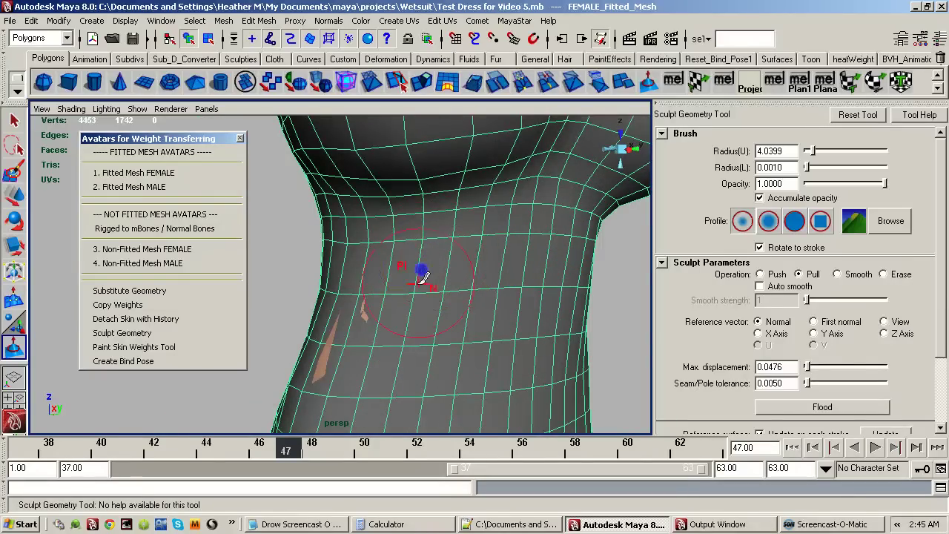
mouse_move(422, 276)
alt+mouse_down()
mouse_move(462, 282)
mouse_move(424, 270)
mouse_move(447, 311)
mouse_move(407, 317)
alt+mouse_up()
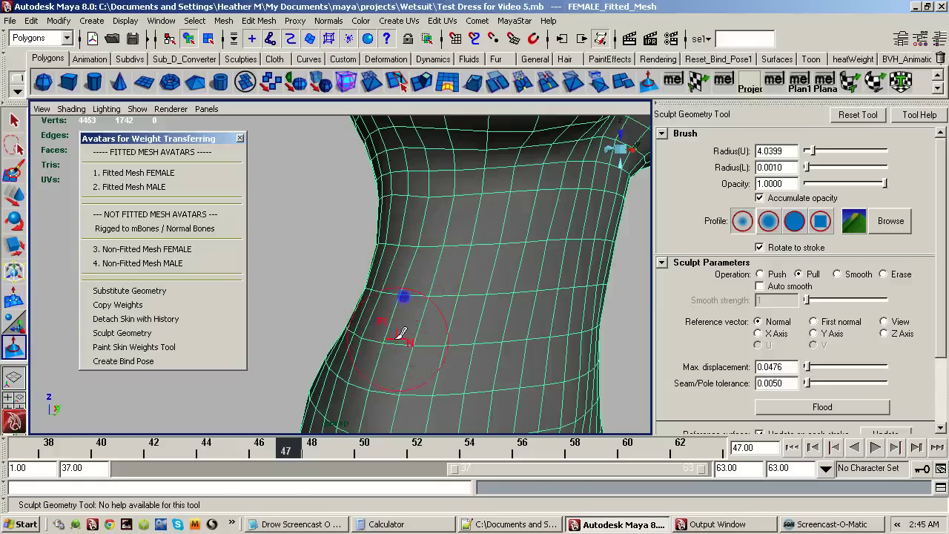
Examine the sculpted waist from the front, then play the animation while checking the dress from behind, stopping at frame 37.
alt+right_drag(518, 275, 307, 324)
alt+drag(464, 275, 347, 303)
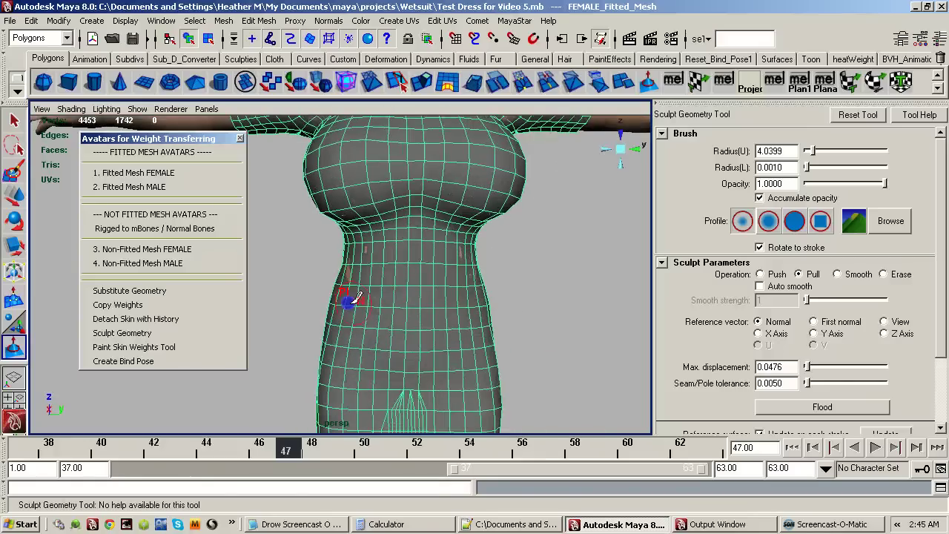
alt+right_drag(388, 305, 292, 290)
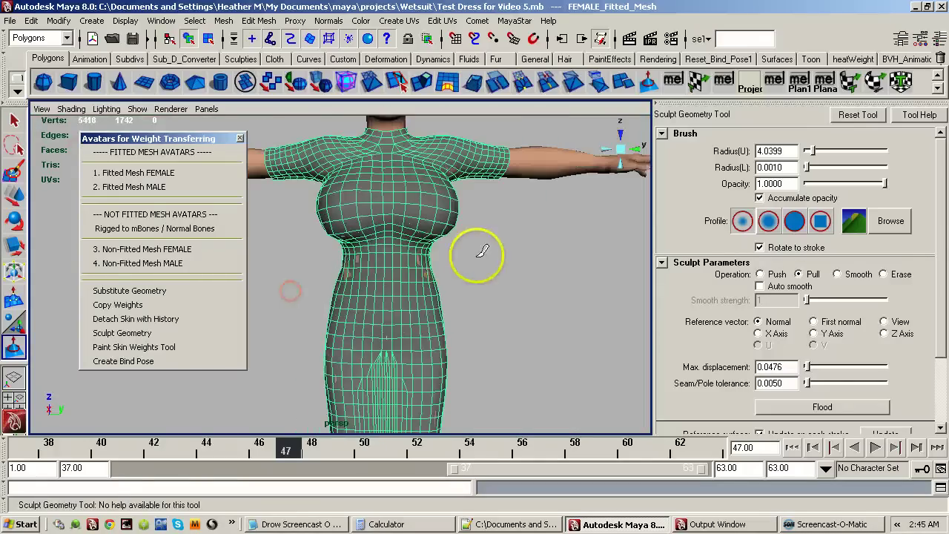
mouse_move(476, 256)
alt+mouse_down()
mouse_move(380, 300)
mouse_move(403, 271)
mouse_move(433, 275)
mouse_move(432, 290)
mouse_move(364, 297)
mouse_move(382, 286)
alt+mouse_up()
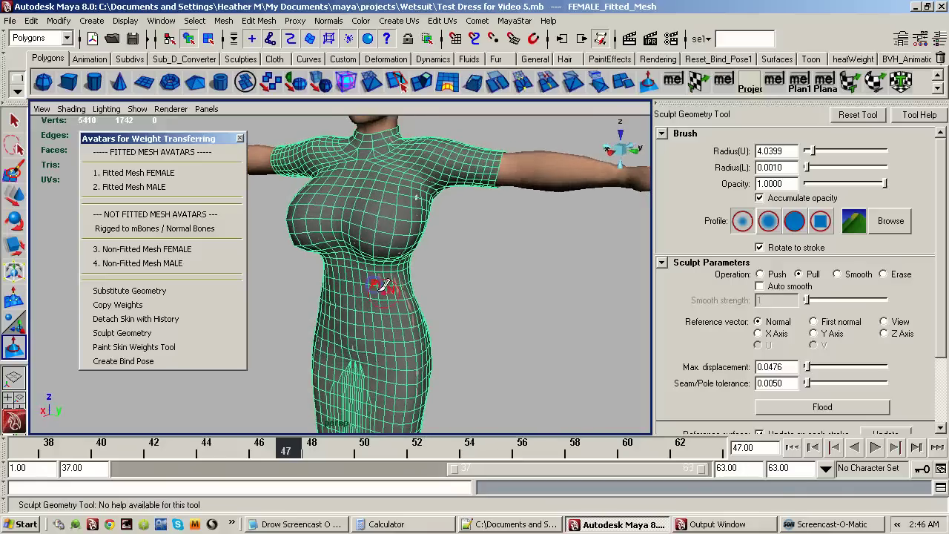
click(874, 447)
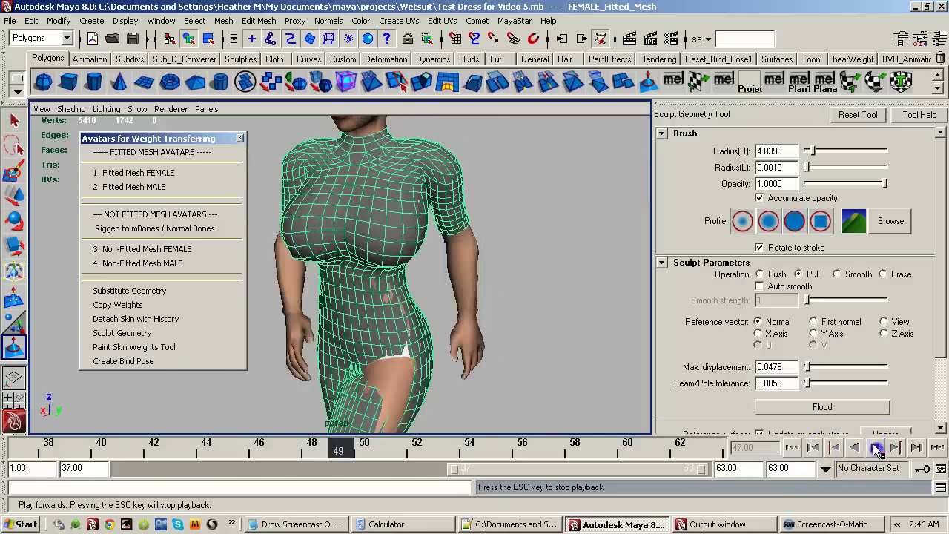
alt+drag(460, 242, 281, 291)
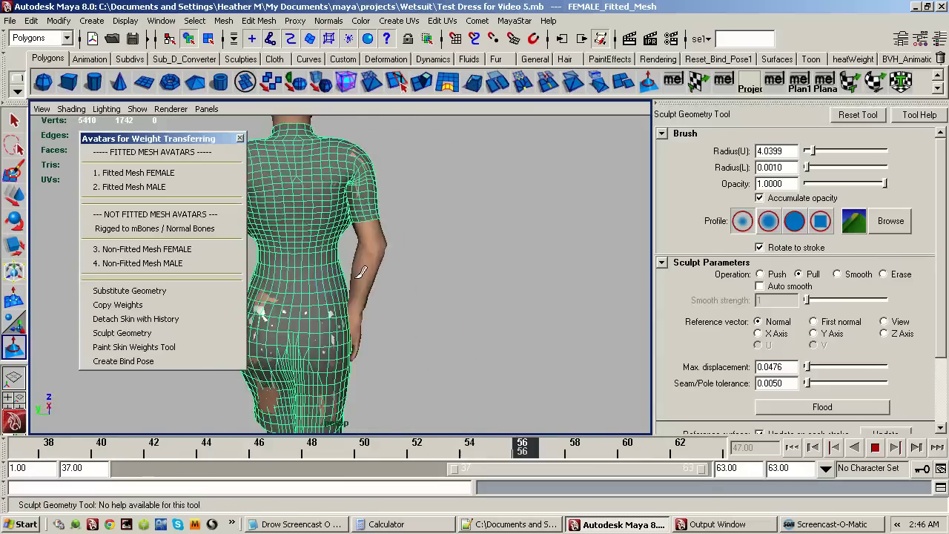
alt+middle_drag(357, 277, 430, 338)
alt+right_drag(430, 339, 565, 286)
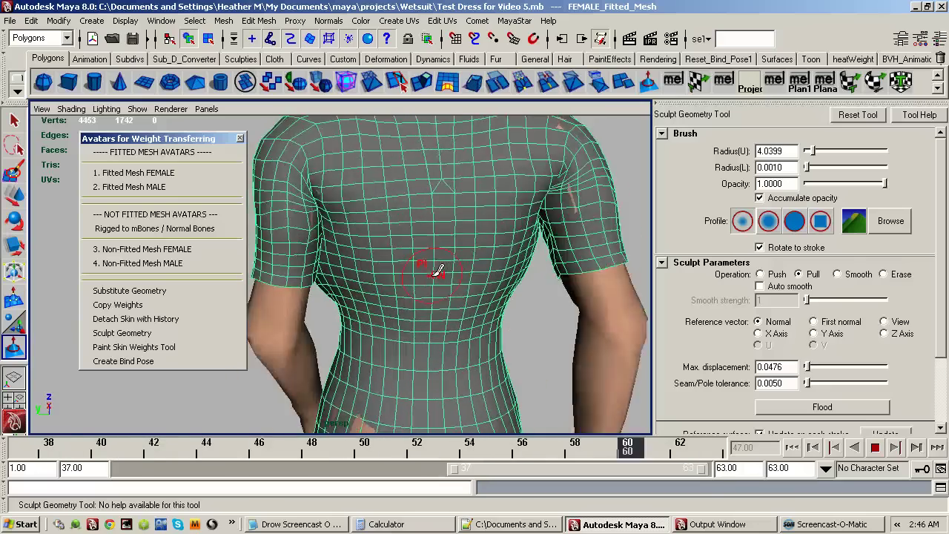
click(877, 449)
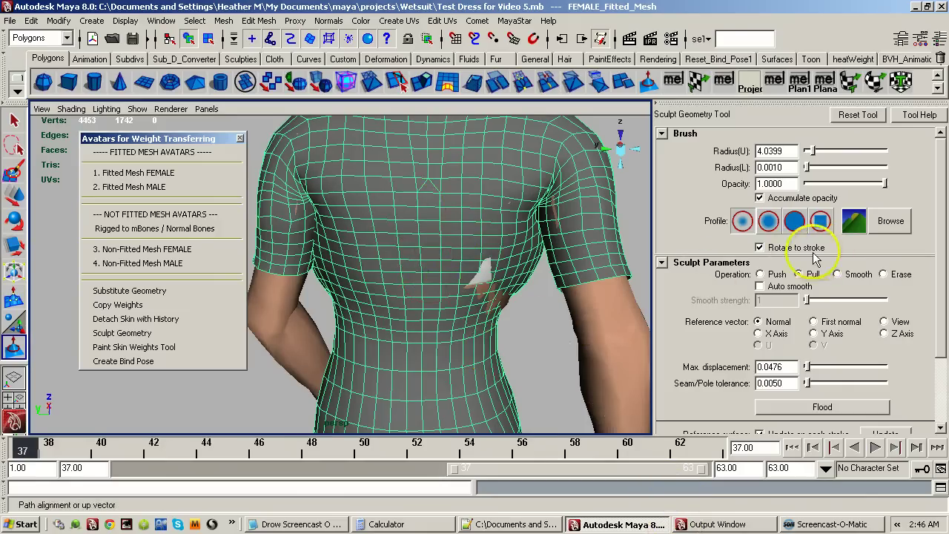
Switch to painting skin weights with UPPER_BACK as the influence and bring the poke-through on the back into reach.
click(161, 346)
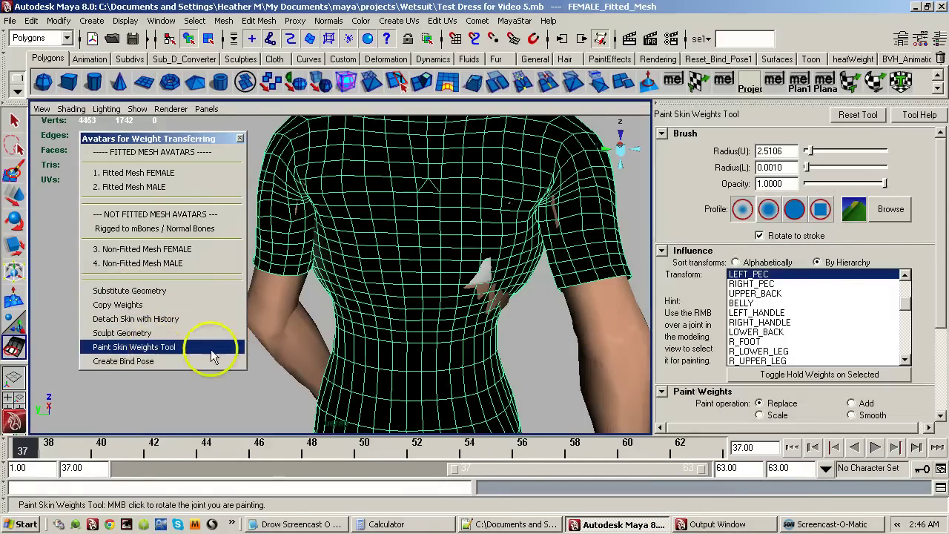
click(771, 295)
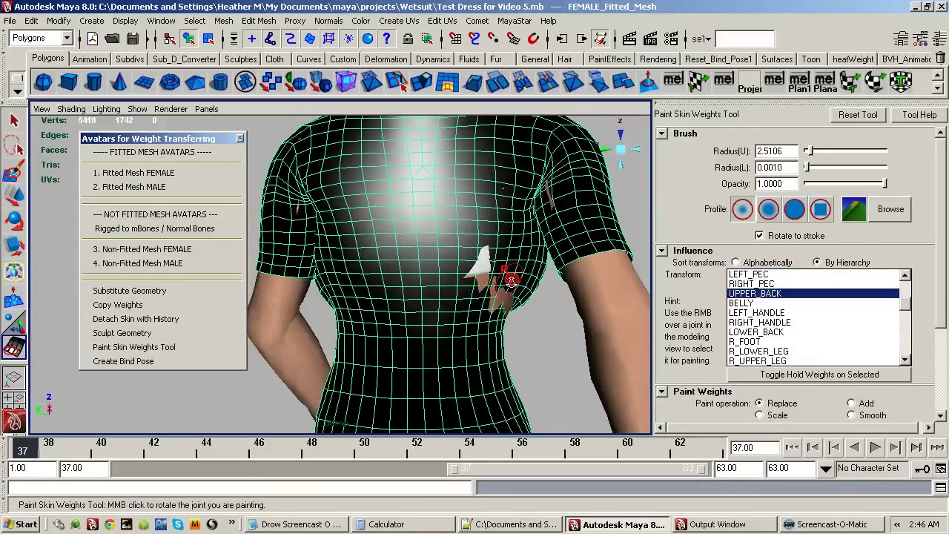
alt+right_drag(511, 280, 529, 256)
alt+middle_drag(529, 256, 512, 287)
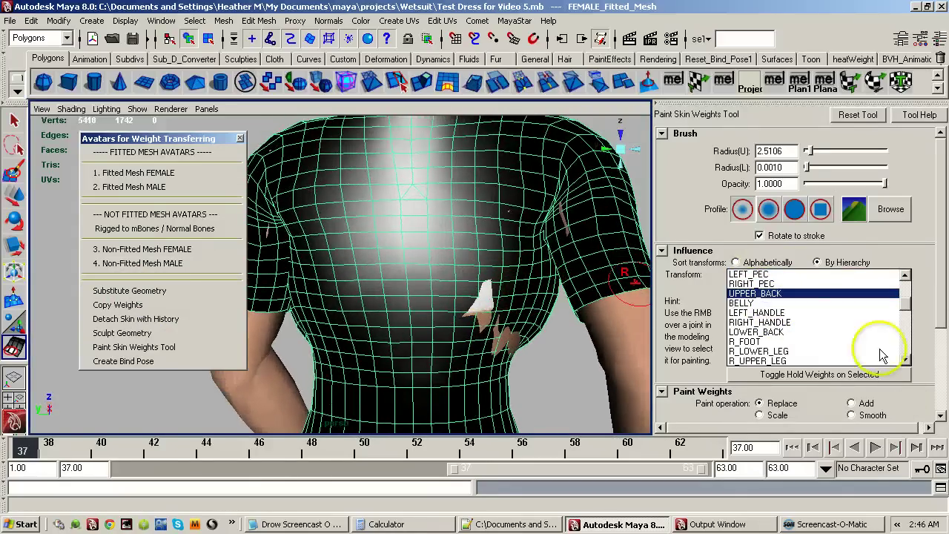
drag(940, 304, 941, 366)
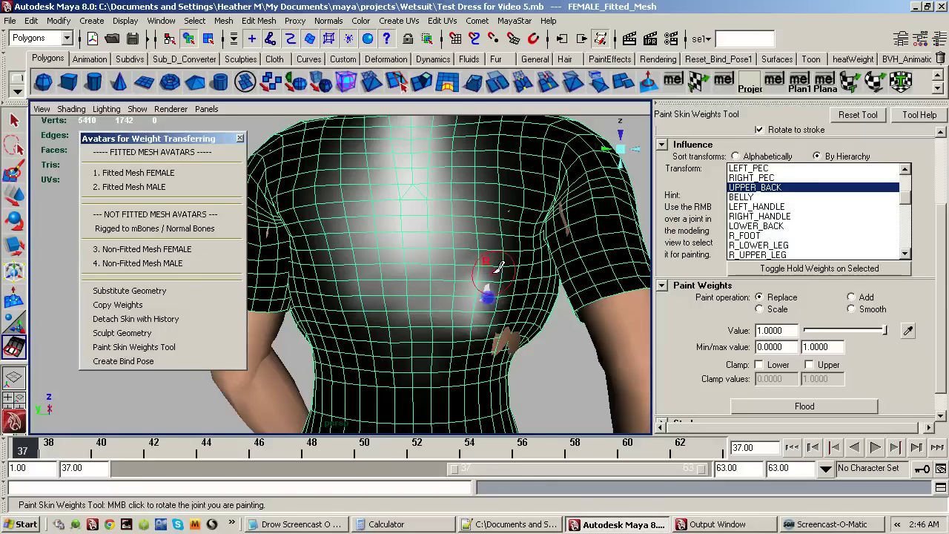
Paint UPPER_BACK with Replace at value 1.0000 over the poke-through patches on the right side of the back.
mouse_move(492, 264)
alt+right_down()
mouse_move(525, 307)
mouse_move(594, 294)
alt+right_up()
mouse_move(544, 318)
mouse_down()
mouse_move(522, 285)
mouse_move(564, 279)
mouse_up()
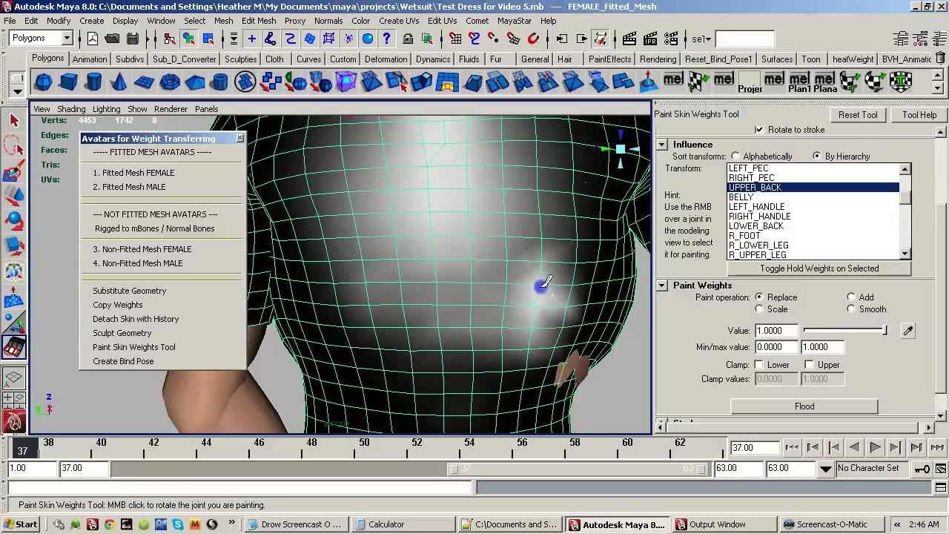
click(514, 272)
click(497, 289)
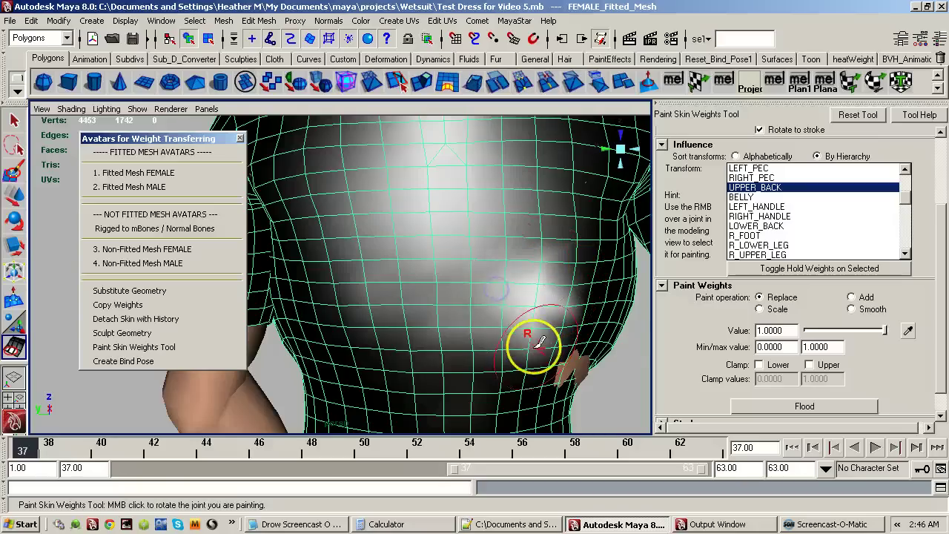
alt+drag(534, 346, 485, 318)
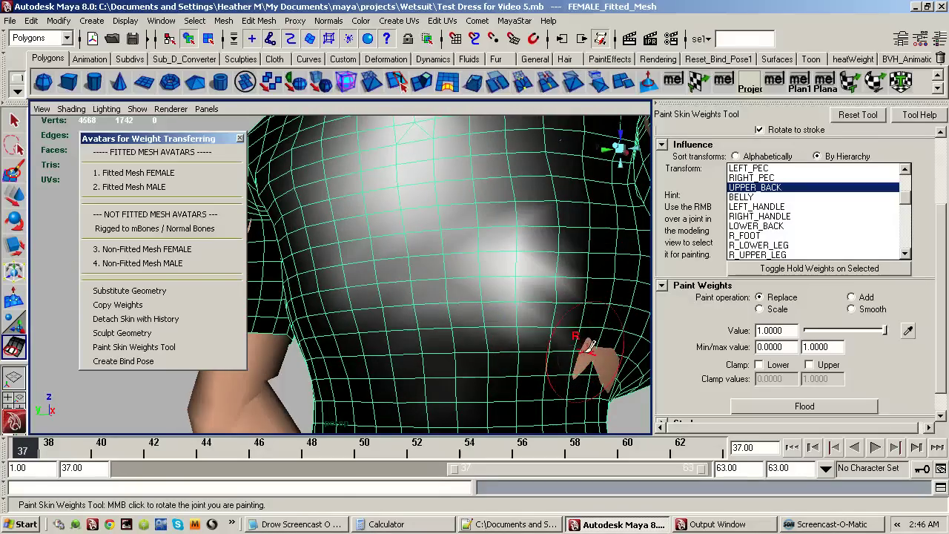
mouse_move(584, 345)
mouse_down()
mouse_move(582, 360)
mouse_move(544, 297)
mouse_up()
Smooth the UPPER_BACK weights around the painted patch and across the middle of the back.
click(854, 311)
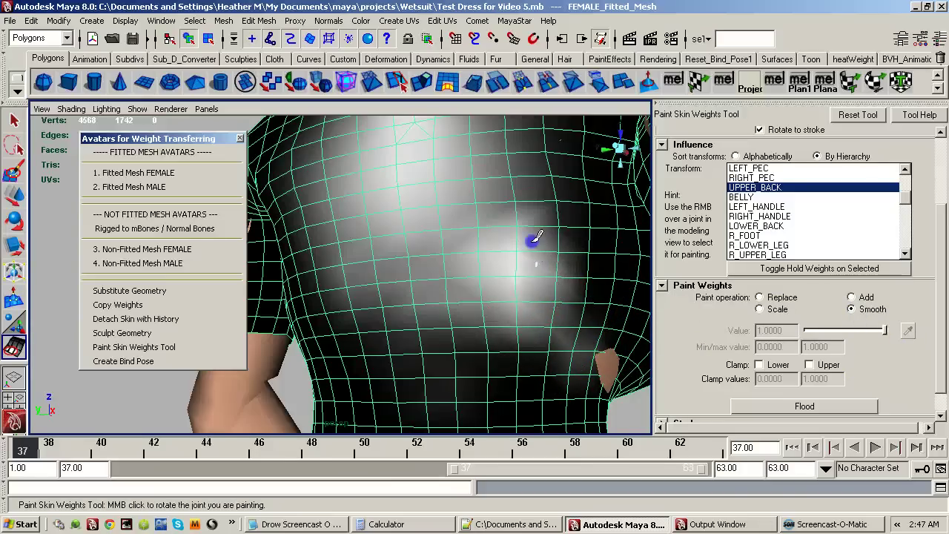
mouse_move(531, 248)
mouse_down()
mouse_move(529, 258)
mouse_move(464, 237)
mouse_move(457, 287)
mouse_up()
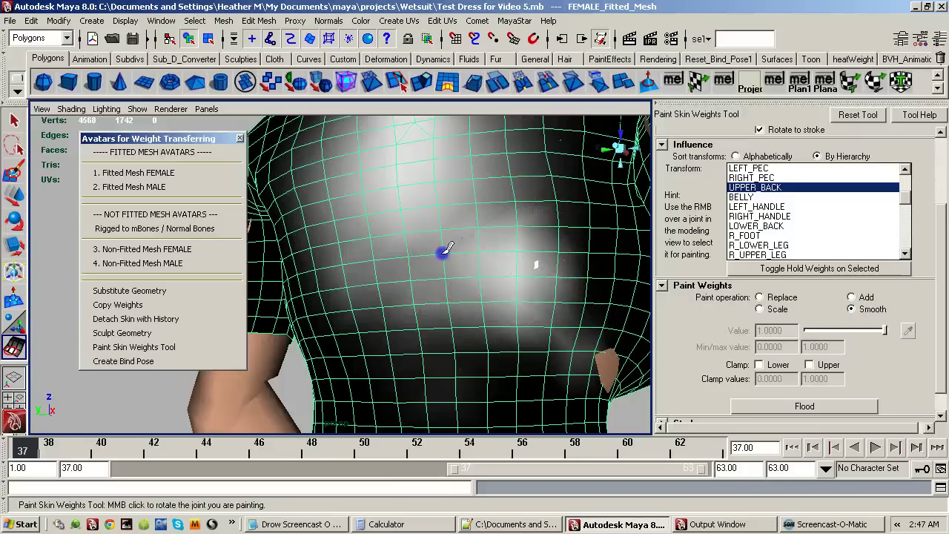
mouse_move(443, 253)
mouse_down()
mouse_move(506, 220)
mouse_move(500, 212)
mouse_move(421, 289)
mouse_up()
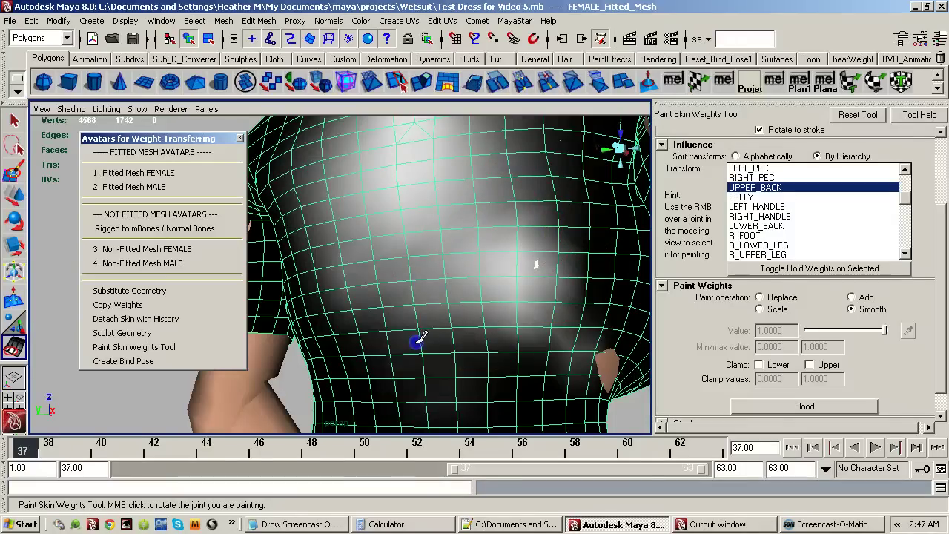
mouse_move(416, 341)
alt+mouse_down()
mouse_move(434, 305)
mouse_move(442, 310)
mouse_move(422, 319)
alt+mouse_up()
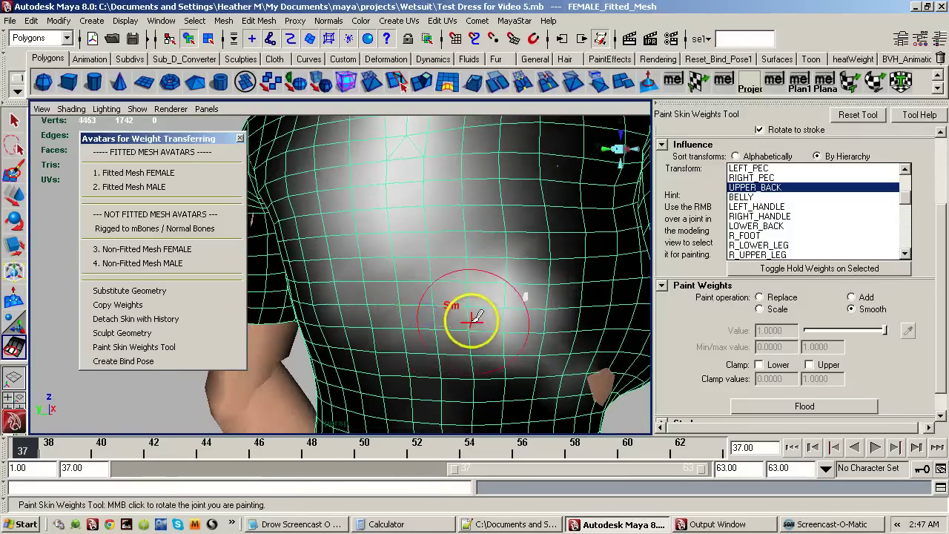
scroll(453, 313, up, 2)
alt+drag(495, 314, 478, 322)
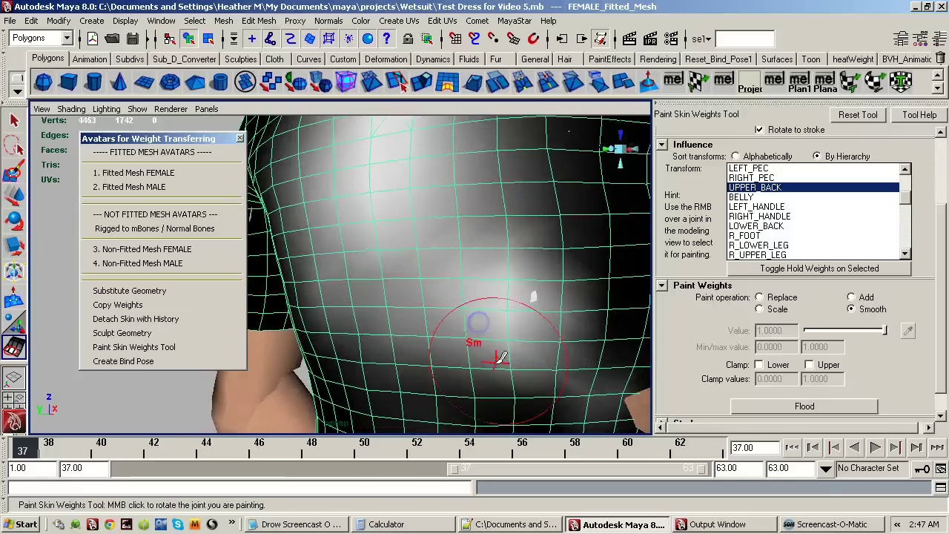
mouse_move(502, 358)
mouse_down()
mouse_move(487, 388)
mouse_move(458, 401)
mouse_move(467, 394)
mouse_up()
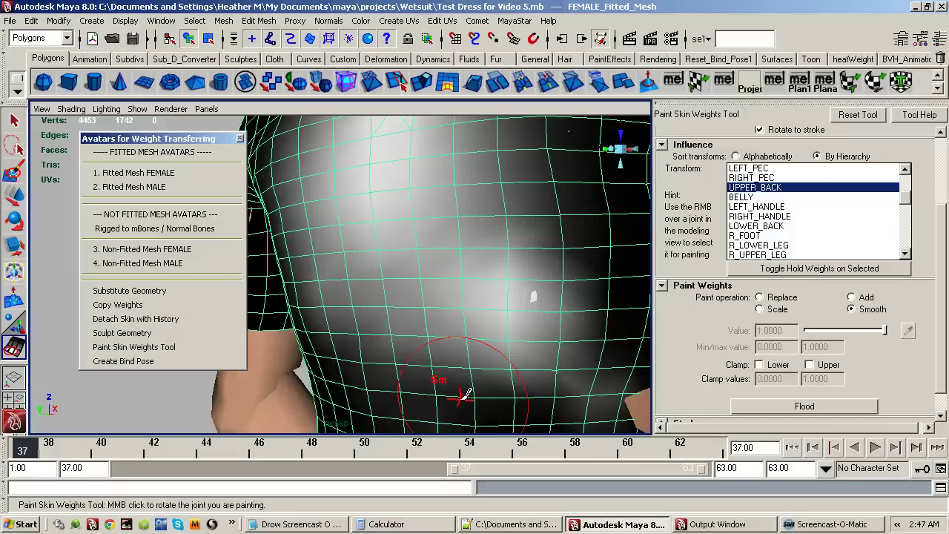
Inspect the dress's bust, shoulders and waist from the front after the back weight painting.
mouse_move(489, 252)
alt+mouse_down()
mouse_move(425, 277)
mouse_move(449, 273)
alt+mouse_up()
alt+right_drag(484, 299, 249, 315)
alt+drag(466, 288, 370, 275)
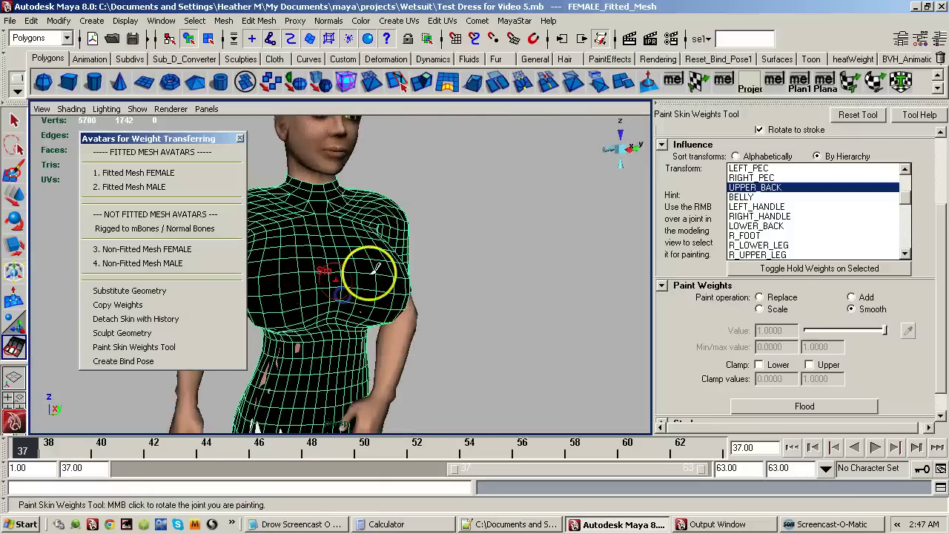
alt+middle_drag(371, 276, 507, 325)
mouse_move(465, 375)
mouse_down()
mouse_move(461, 382)
mouse_move(462, 312)
mouse_move(447, 323)
mouse_up()
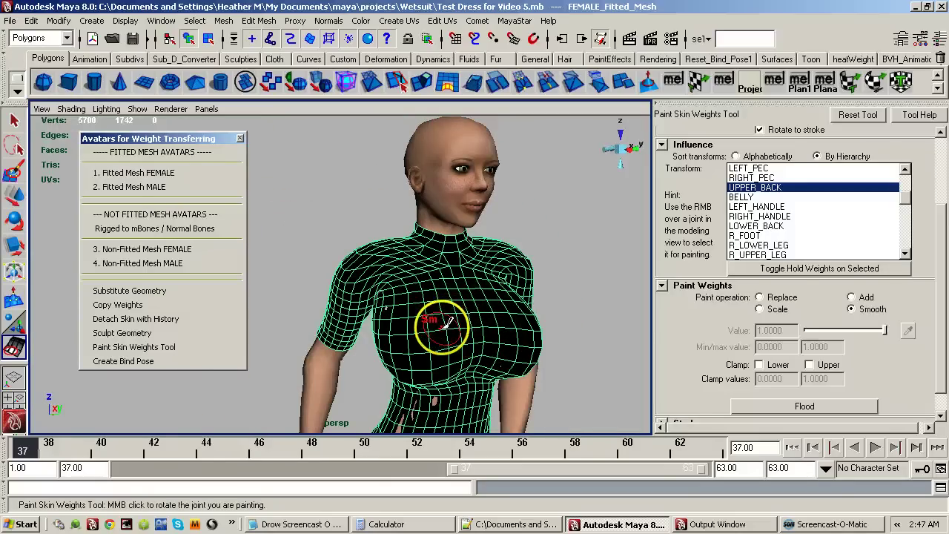
click(516, 21)
click(515, 21)
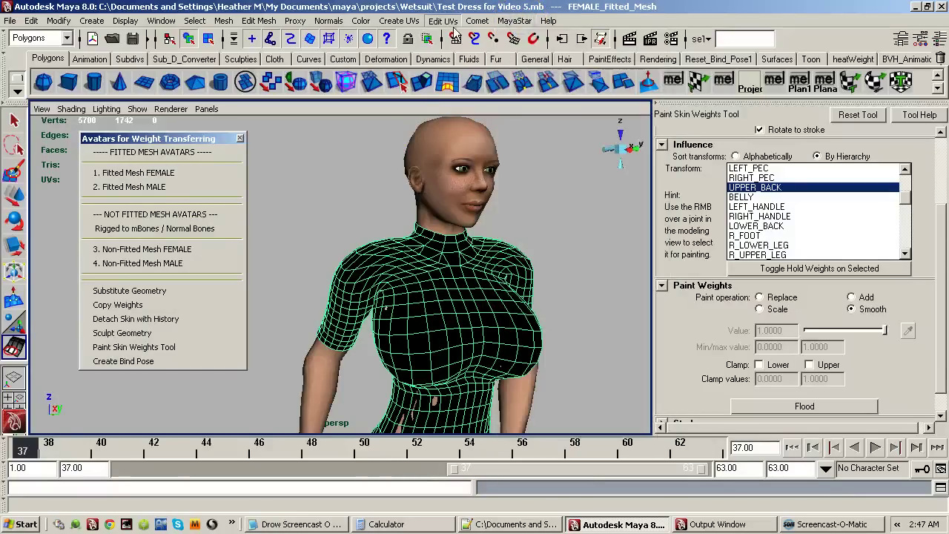
click(477, 20)
click(515, 21)
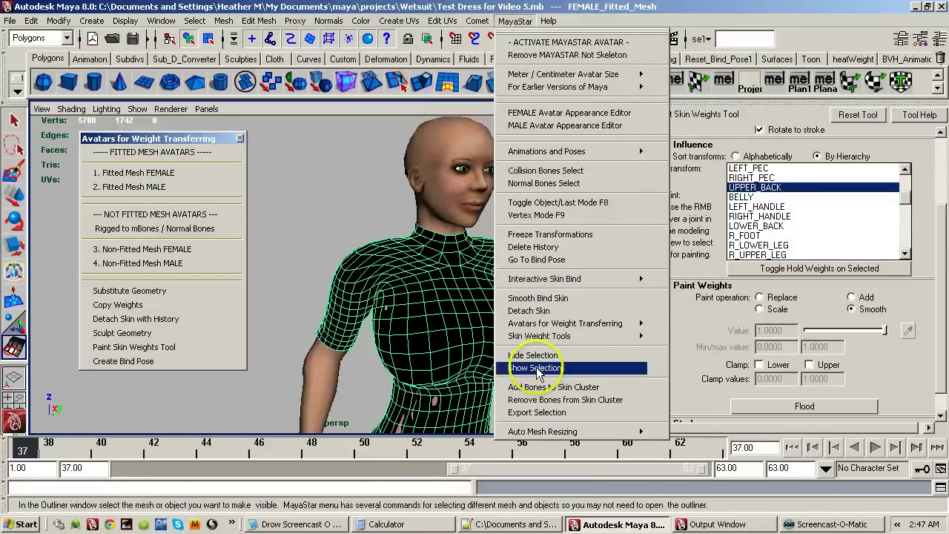
mouse_move(544, 279)
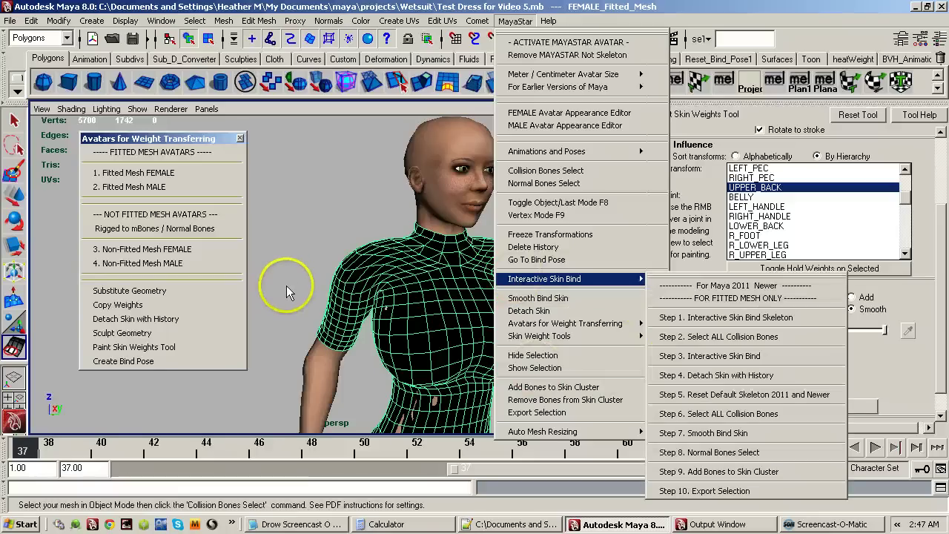
click(321, 244)
scroll(407, 239, up, 3)
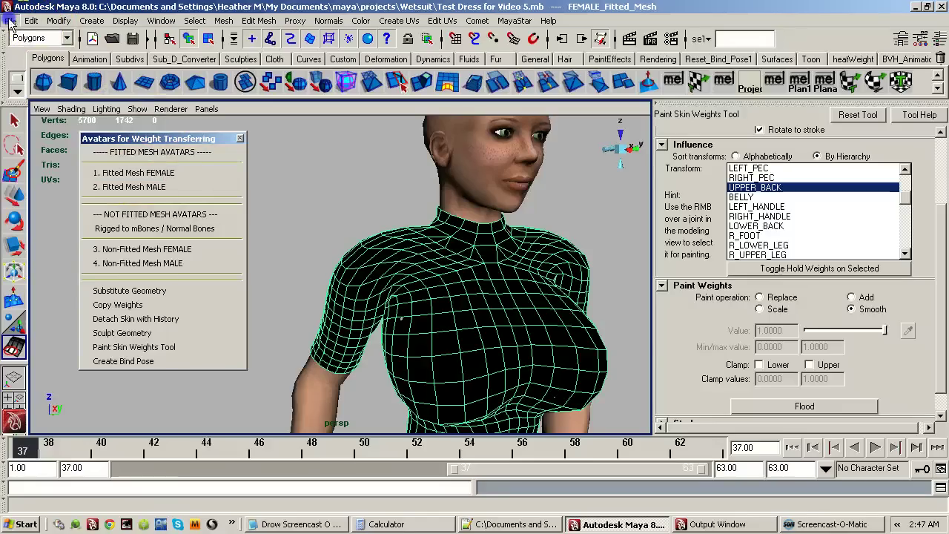
Browse to MayaStar.mb in My Documents\maya\8.0\scripts as a save location and cancel without saving.
drag(10, 21, 55, 92)
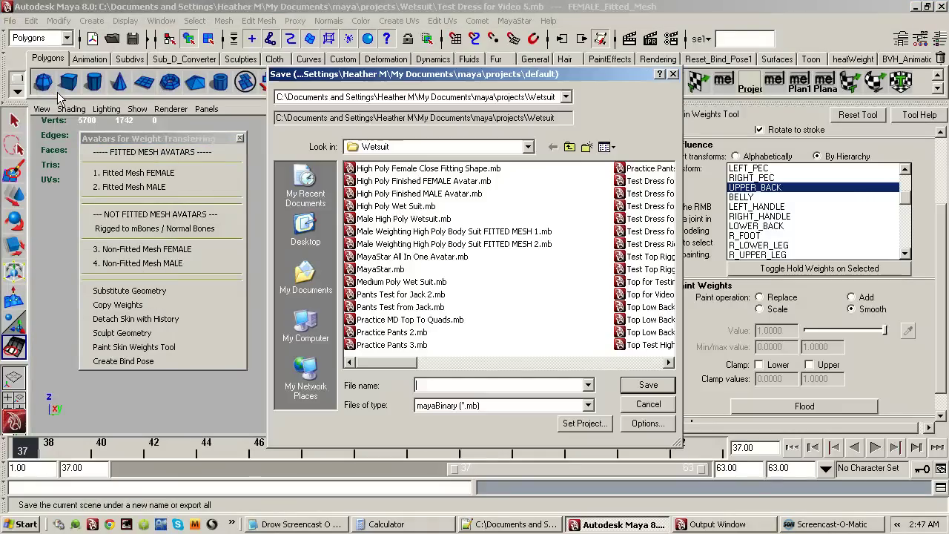
click(519, 147)
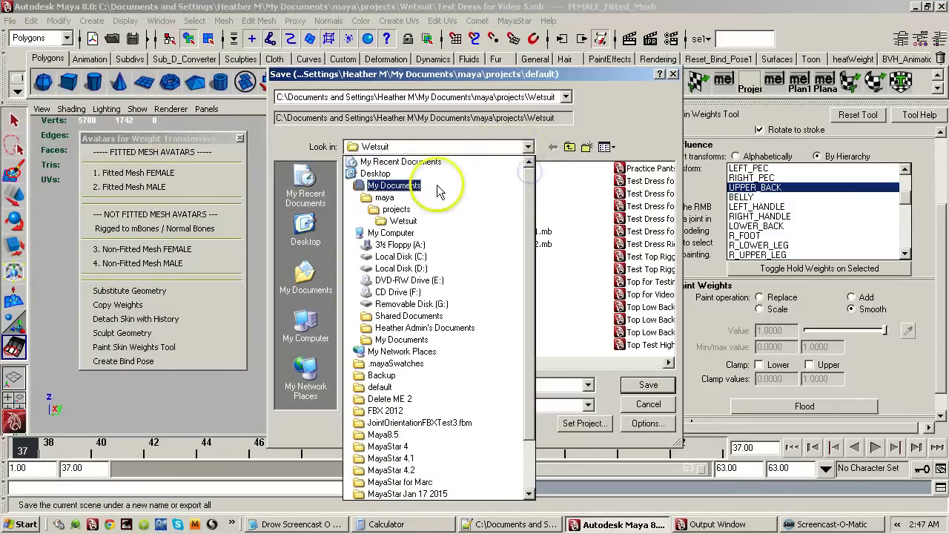
click(389, 186)
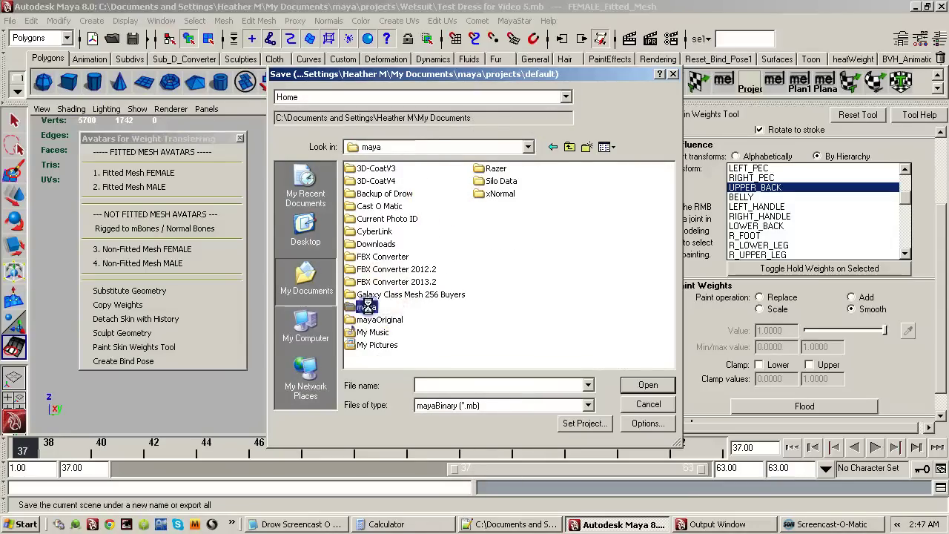
click(360, 169)
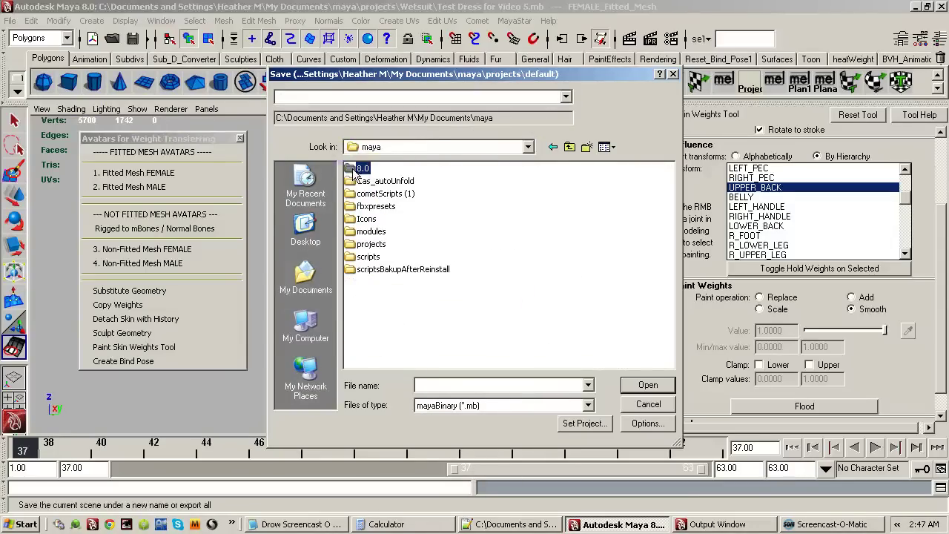
double_click(353, 169)
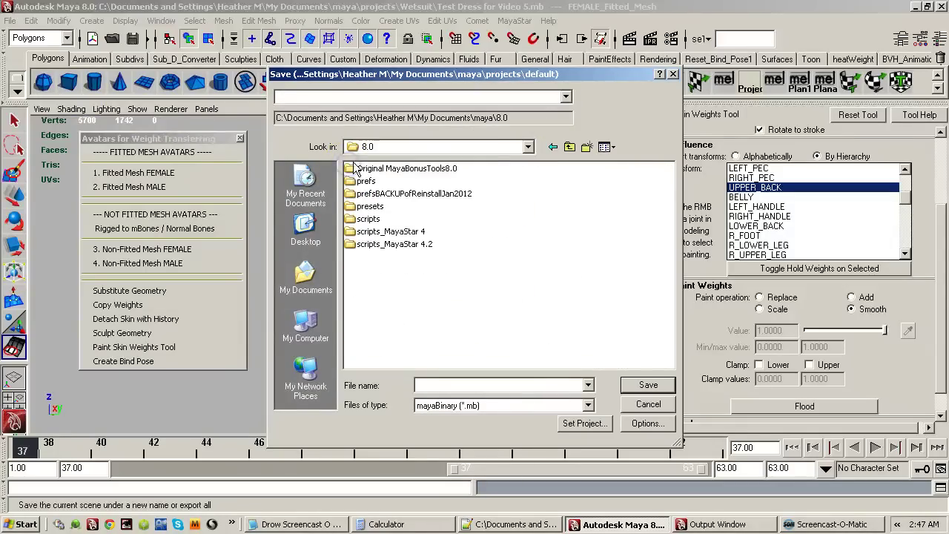
double_click(355, 220)
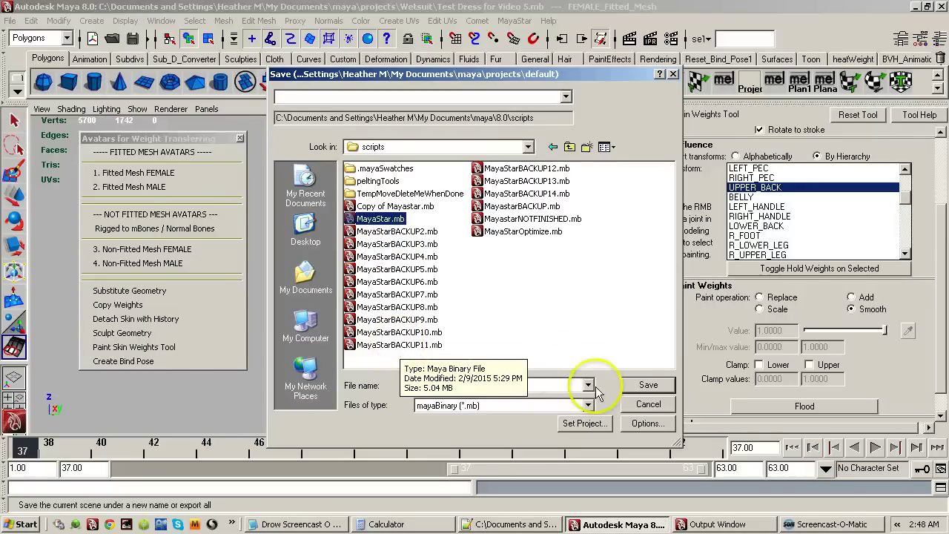
click(648, 405)
Check the dress's back and front in the current pose and play the animation to examine the back in motion.
mouse_move(463, 315)
alt+mouse_down()
mouse_move(587, 303)
mouse_move(393, 296)
alt+mouse_up()
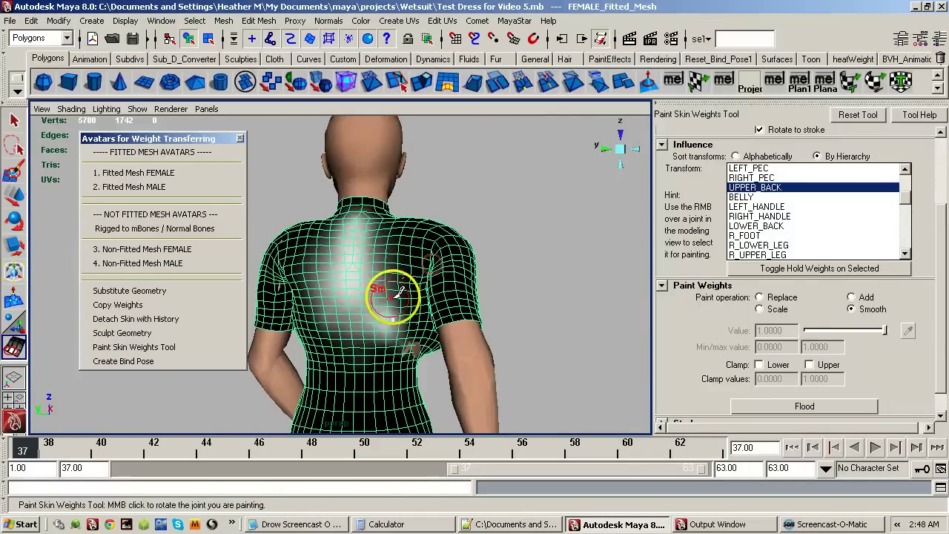
mouse_move(440, 331)
alt+mouse_down()
mouse_move(345, 321)
mouse_move(254, 199)
alt+mouse_up()
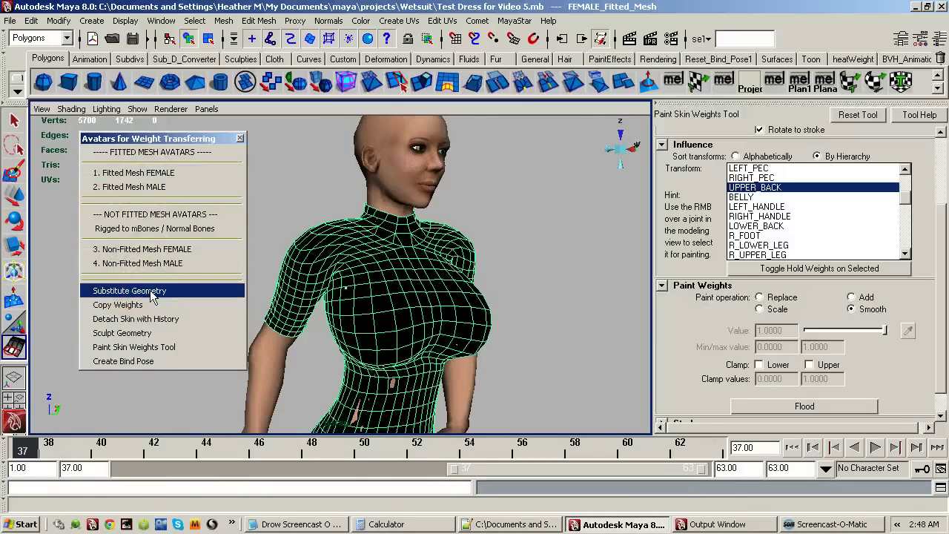
alt+drag(420, 318, 317, 297)
scroll(364, 326, down, 3)
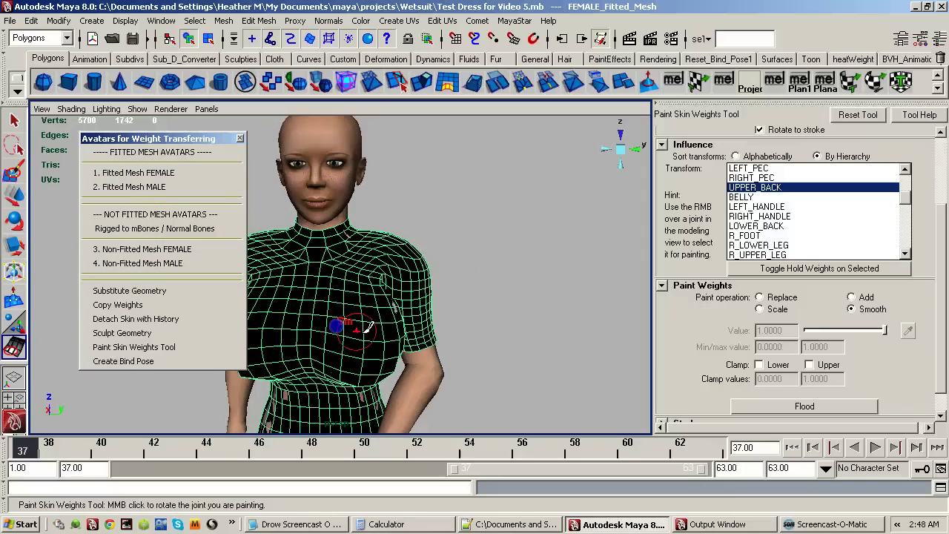
click(874, 448)
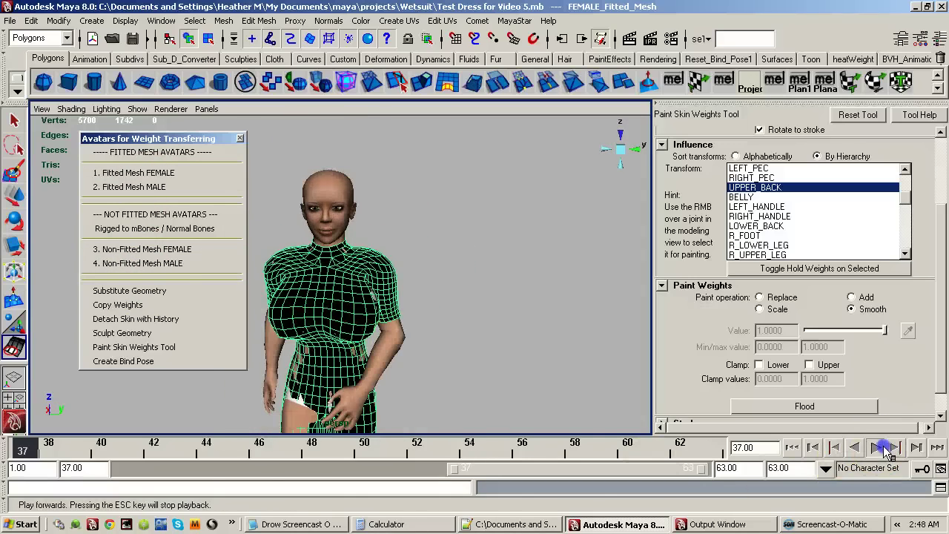
alt+drag(252, 300, 212, 296)
scroll(335, 311, up, 5)
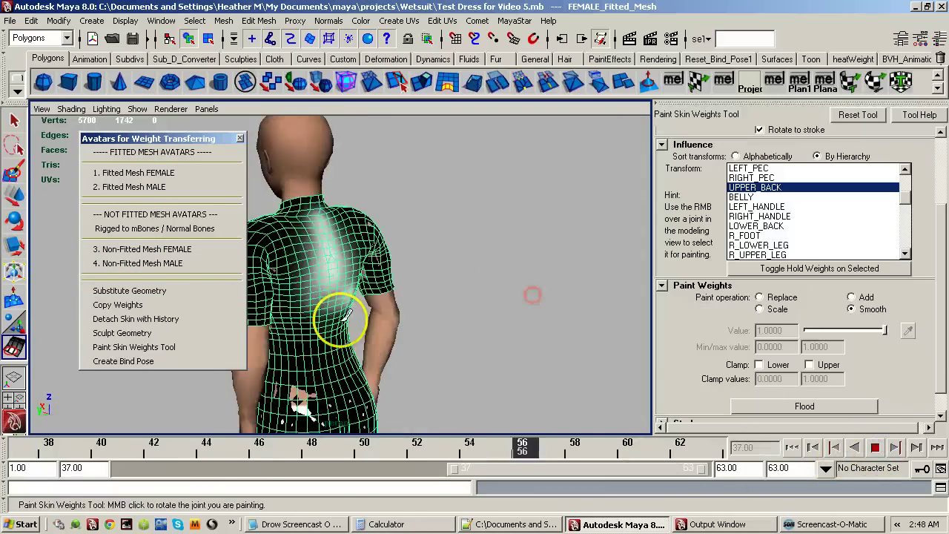
mouse_move(396, 335)
alt+mouse_down()
mouse_move(311, 330)
mouse_move(290, 352)
alt+mouse_up()
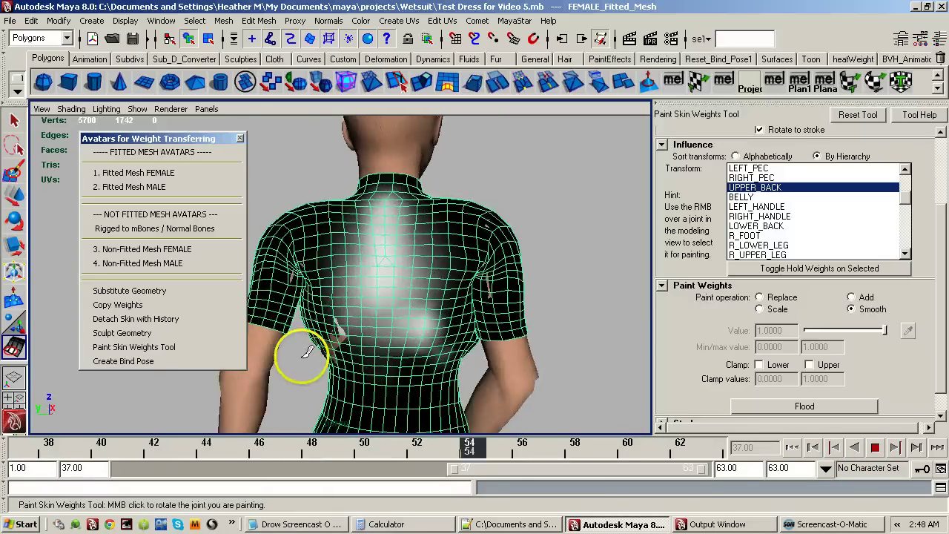
Examine the dress's waist, hips, thighs and bust for body poke-through while the animation plays.
mouse_move(444, 288)
mouse_down()
mouse_move(415, 322)
mouse_move(383, 289)
mouse_move(422, 339)
mouse_move(406, 299)
mouse_move(382, 349)
mouse_move(424, 338)
mouse_move(415, 345)
mouse_move(377, 334)
mouse_move(430, 375)
mouse_up()
mouse_move(408, 337)
mouse_down()
mouse_move(402, 331)
mouse_move(331, 408)
mouse_move(420, 373)
mouse_move(359, 343)
mouse_up()
alt+middle_drag(354, 348, 423, 337)
alt+right_drag(370, 353, 434, 334)
drag(445, 348, 460, 346)
alt+middle_drag(461, 346, 454, 272)
mouse_move(450, 291)
mouse_down()
mouse_move(433, 321)
mouse_move(457, 324)
mouse_up()
alt+middle_drag(458, 324, 435, 248)
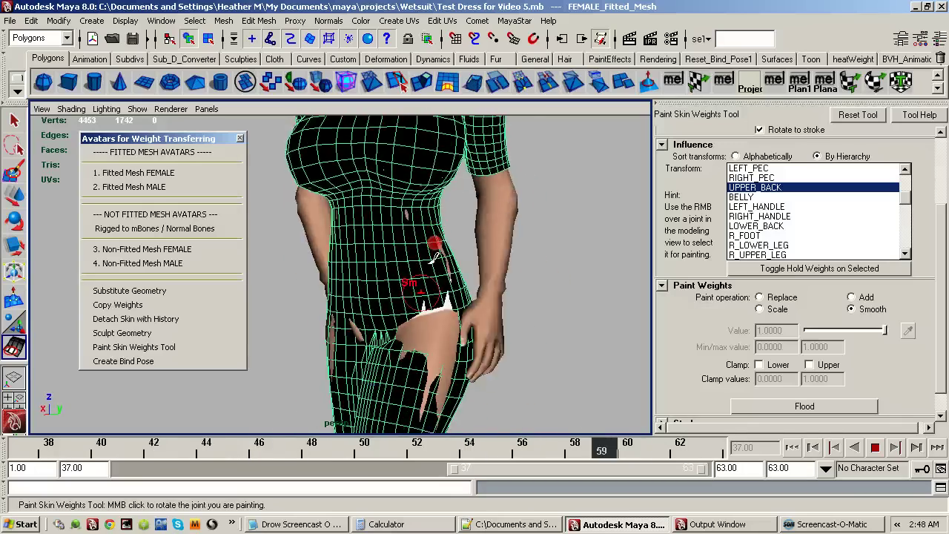
alt+middle_drag(430, 331, 417, 256)
mouse_move(386, 335)
mouse_down()
mouse_move(381, 345)
mouse_move(389, 317)
mouse_move(384, 376)
mouse_move(398, 327)
mouse_up()
alt+middle_drag(399, 219, 412, 356)
alt+middle_drag(415, 278, 402, 352)
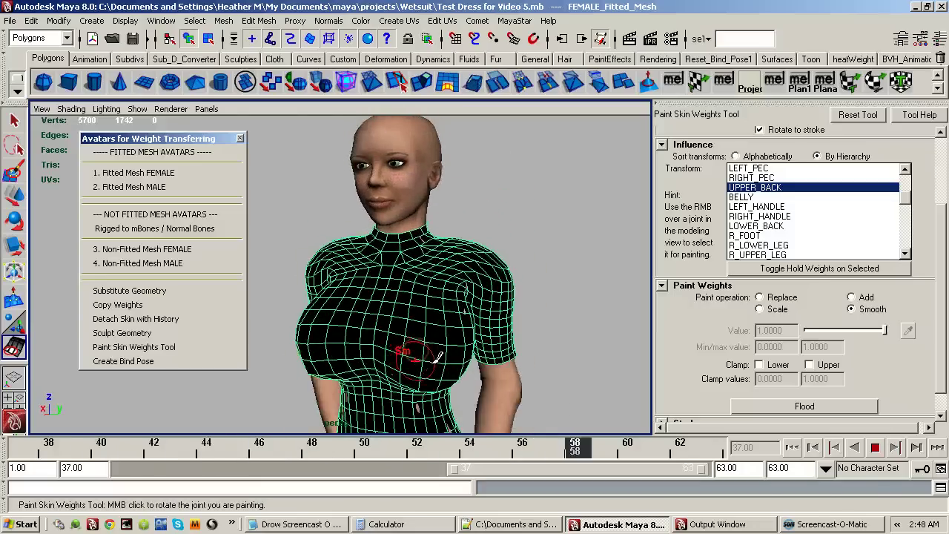
Stop the playback at frame 41 and inspect the dress's bust, sleeves and waist from the front.
click(875, 447)
alt+right_drag(513, 338, 458, 354)
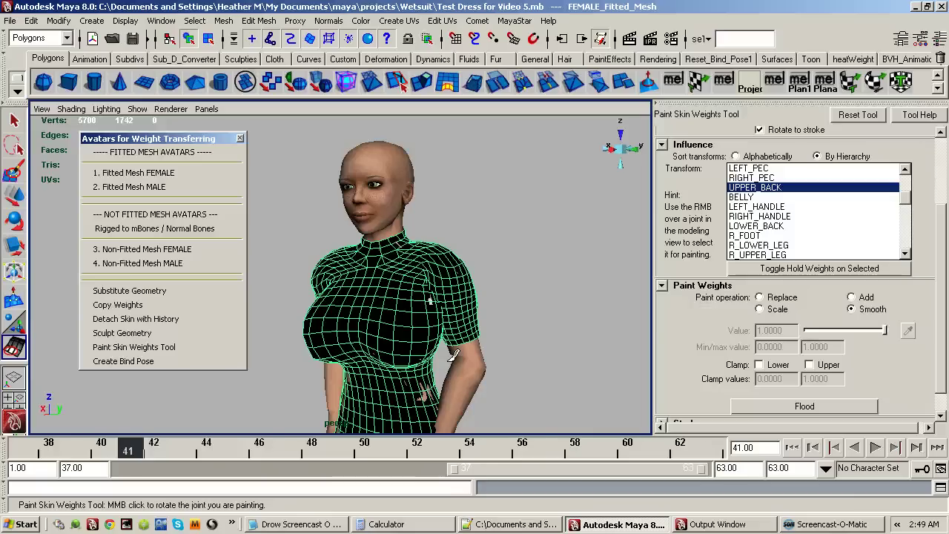
mouse_move(424, 275)
alt+mouse_down()
mouse_move(479, 345)
mouse_move(451, 343)
mouse_move(457, 250)
mouse_move(425, 278)
alt+mouse_up()
alt+right_drag(382, 319, 502, 314)
mouse_move(504, 311)
alt+mouse_down()
mouse_move(430, 290)
mouse_move(468, 264)
mouse_move(389, 317)
mouse_move(406, 319)
alt+mouse_up()
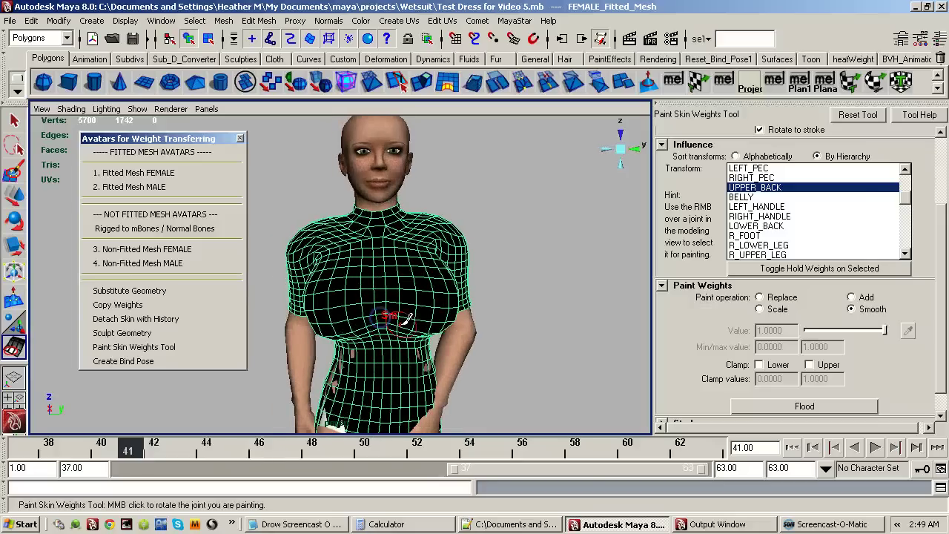